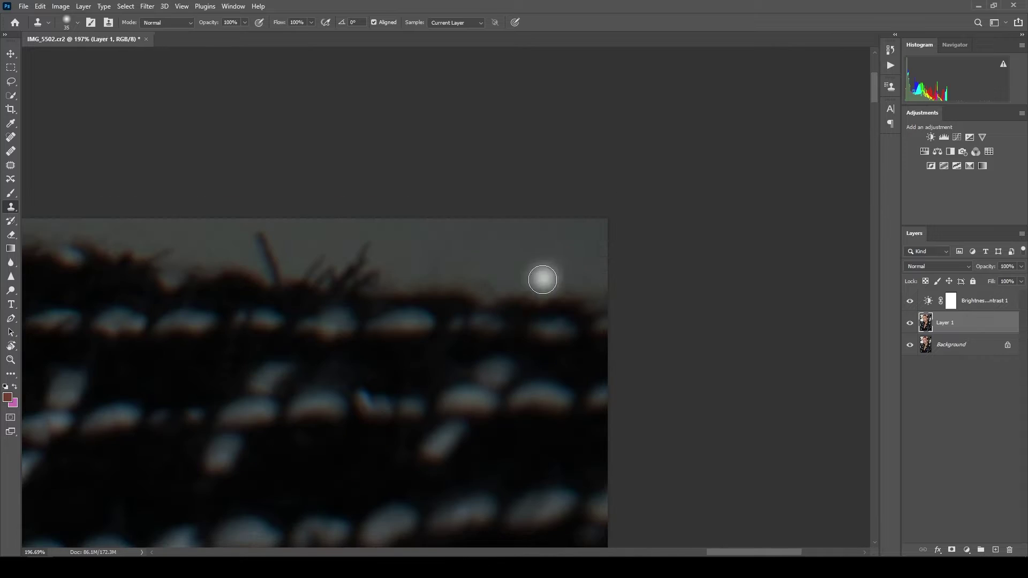
Step: Clean up stray fibres along the jacket sleeve's edges against the grey background with the Clone Stamp, lowering its opacity to 50%
scroll(389, 277, "down", 10)
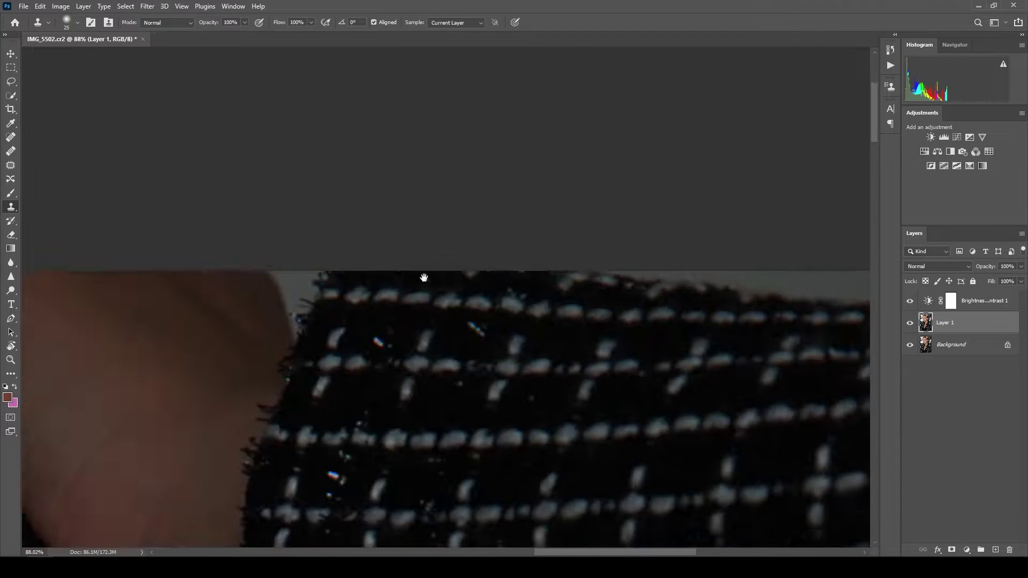
scroll(474, 290, "up", 8)
scroll(475, 291, "up", 3)
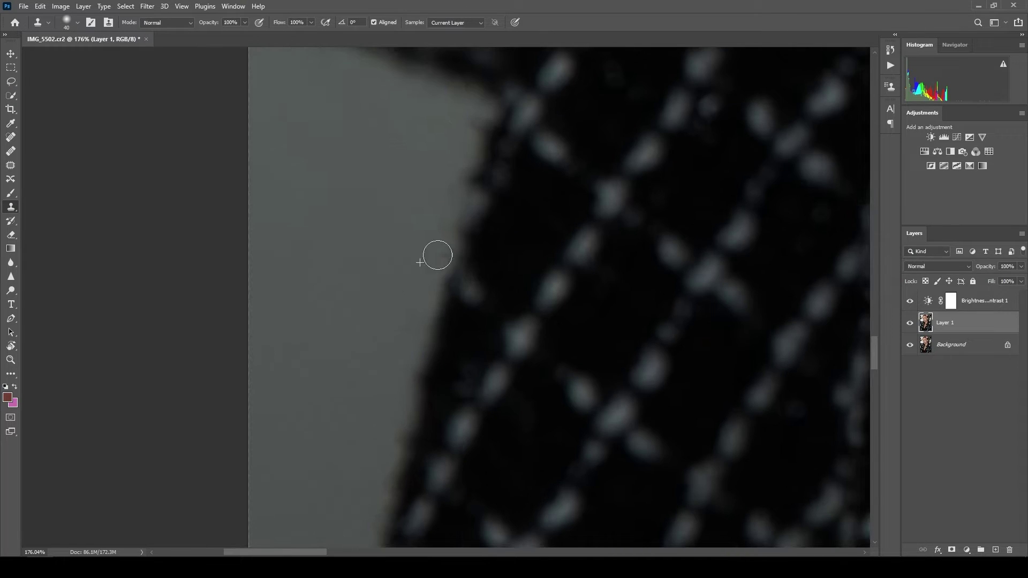
key("5")
scroll(418, 257, "down", 8)
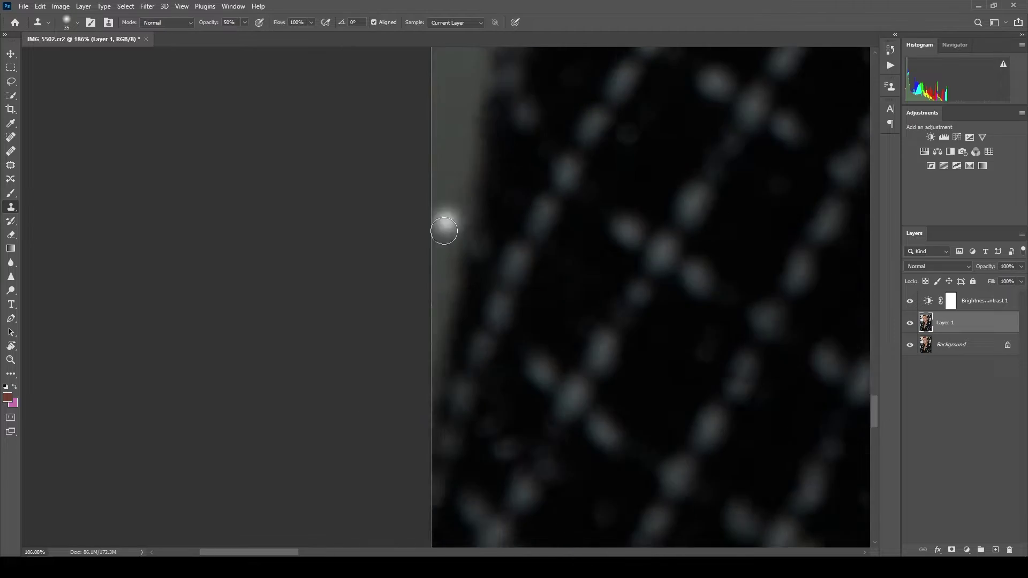
Step: Remove the dark spot at the hairline with the Clone Stamp and Spot Healing Brush, and show the Brightness/Contrast layer again
scroll(483, 161, "up", 6)
key("bracketright")
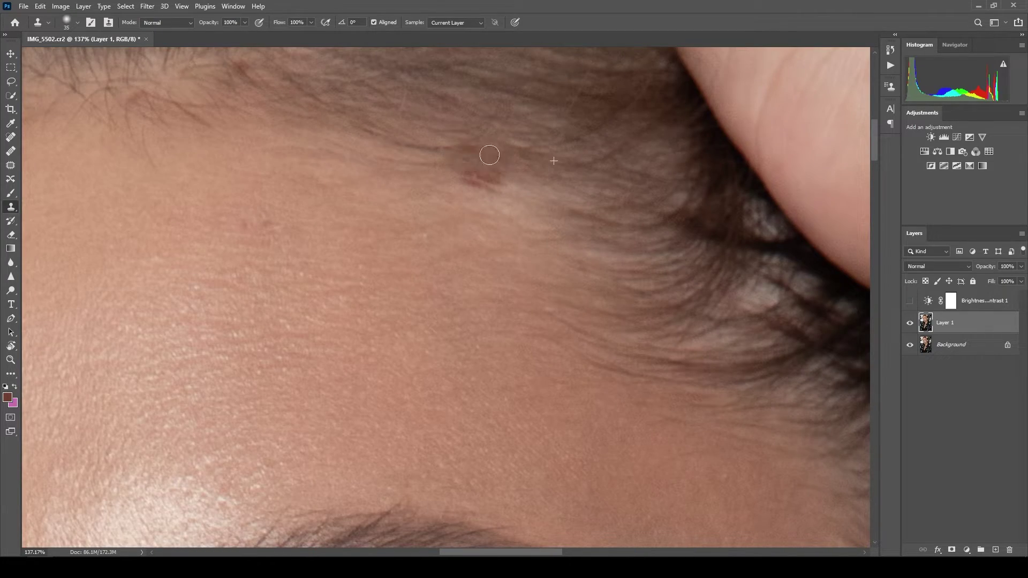
key("j")
scroll(481, 177, "down", 6)
left_click(910, 301)
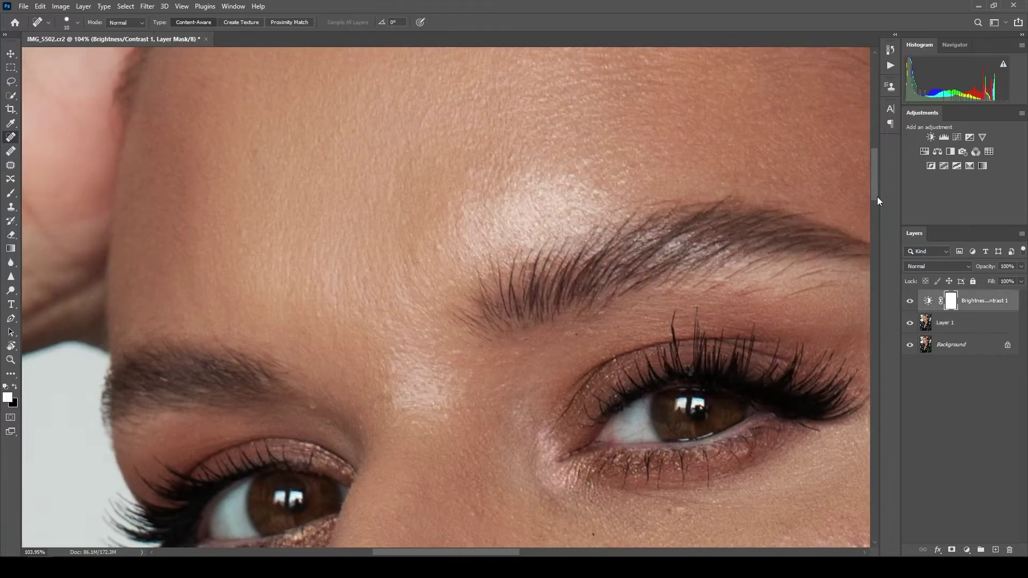
Step: Even out the skin texture on the cheek and below the mouth corner with a 15 px Clone Stamp at 100% opacity
scroll(705, 237, "up", 6)
key("s")
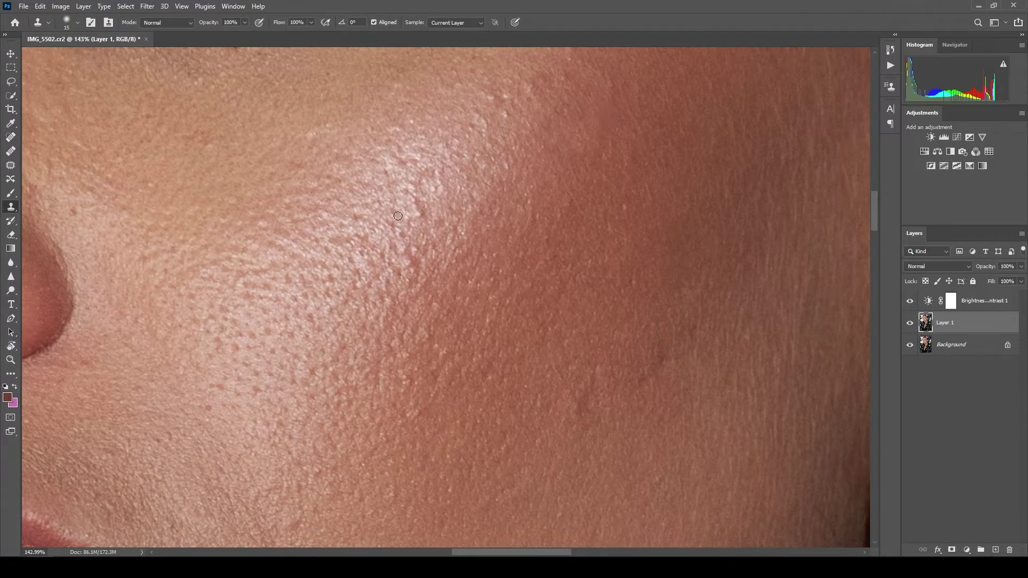
scroll(398, 216, "down", 3)
scroll(415, 346, "up", 4)
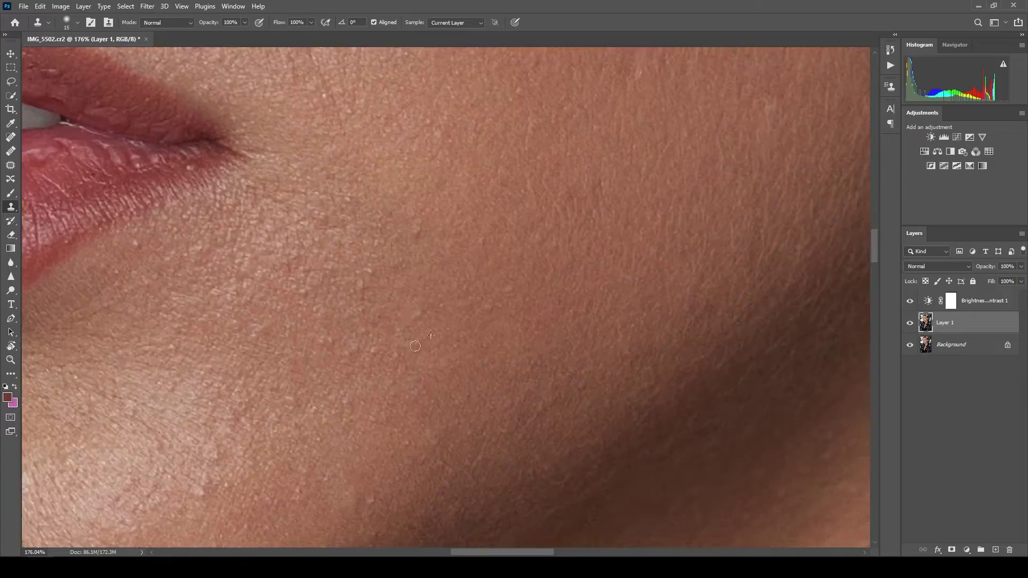
scroll(415, 346, "down", 3)
scroll(524, 219, "up", 4)
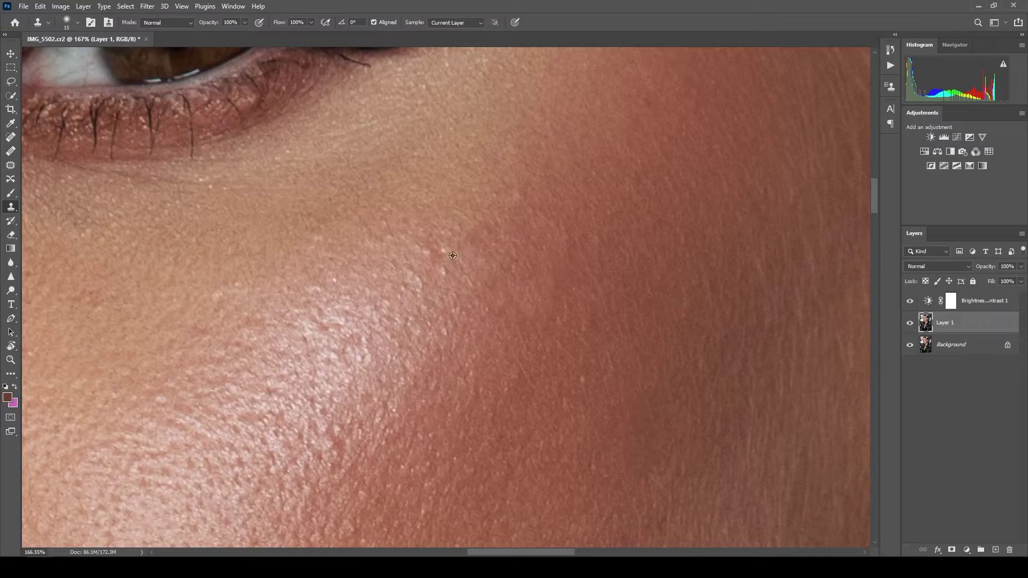
Step: Clone away small blemishes on the upper cheek under the eye and around the bright cheek highlight
scroll(452, 255, "down", 3)
scroll(445, 322, "up", 3)
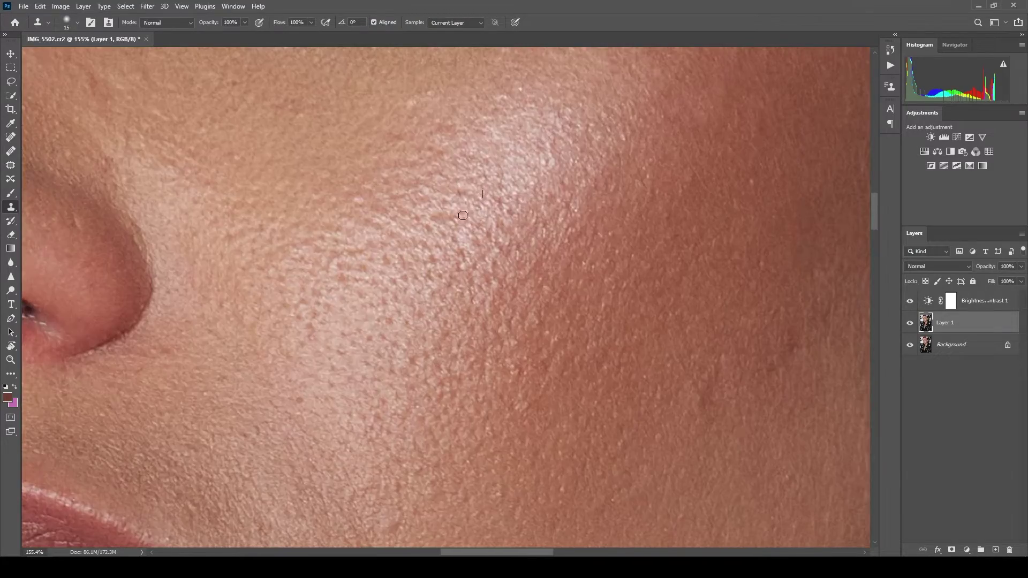
scroll(438, 263, "down", 3)
scroll(485, 261, "up", 3)
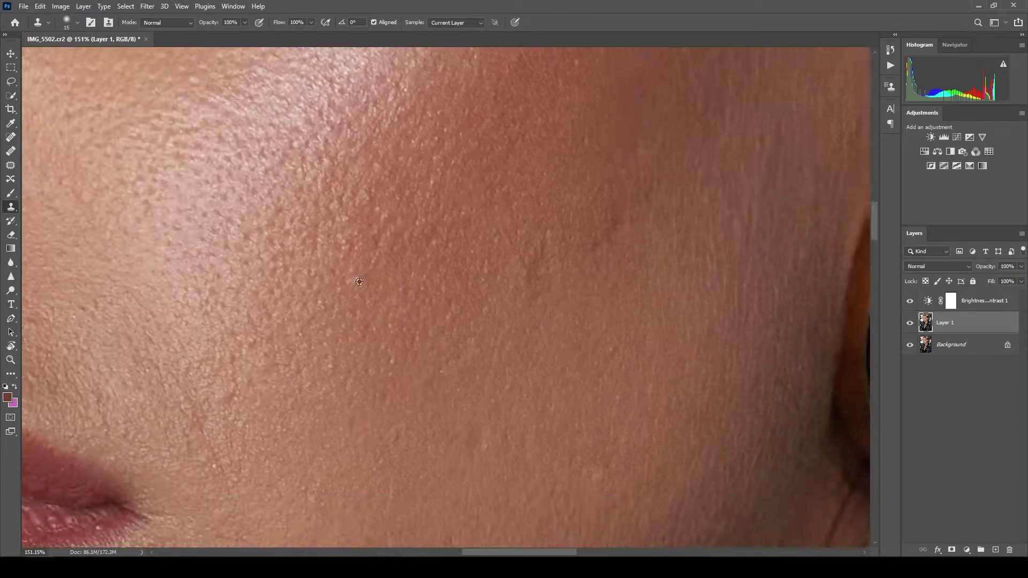
Step: Clone out the remaining blemishes on the lower cheek and the chin below the lower lip
scroll(392, 310, "down", 3)
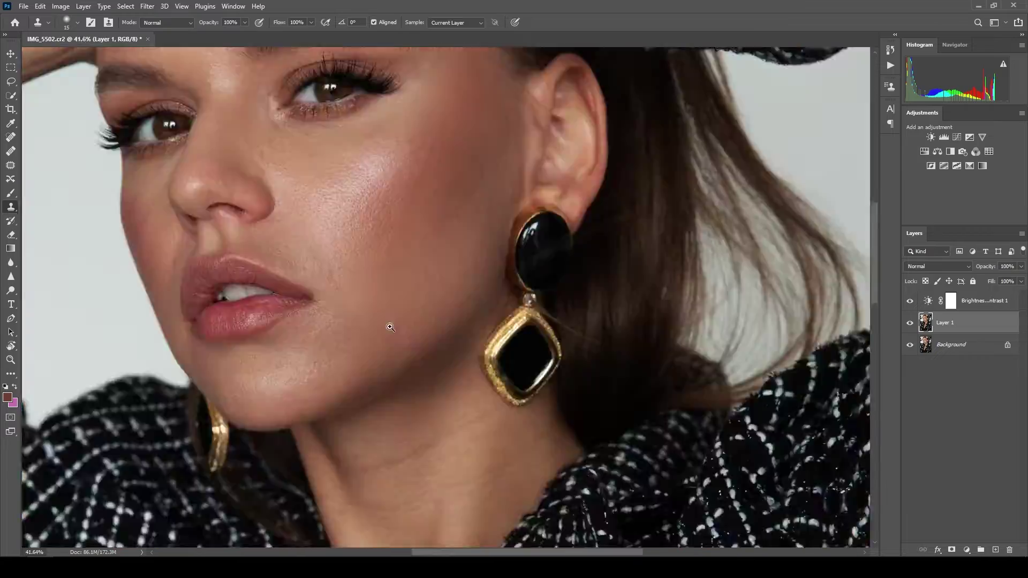
scroll(400, 323, "up", 3)
scroll(407, 321, "up", 4)
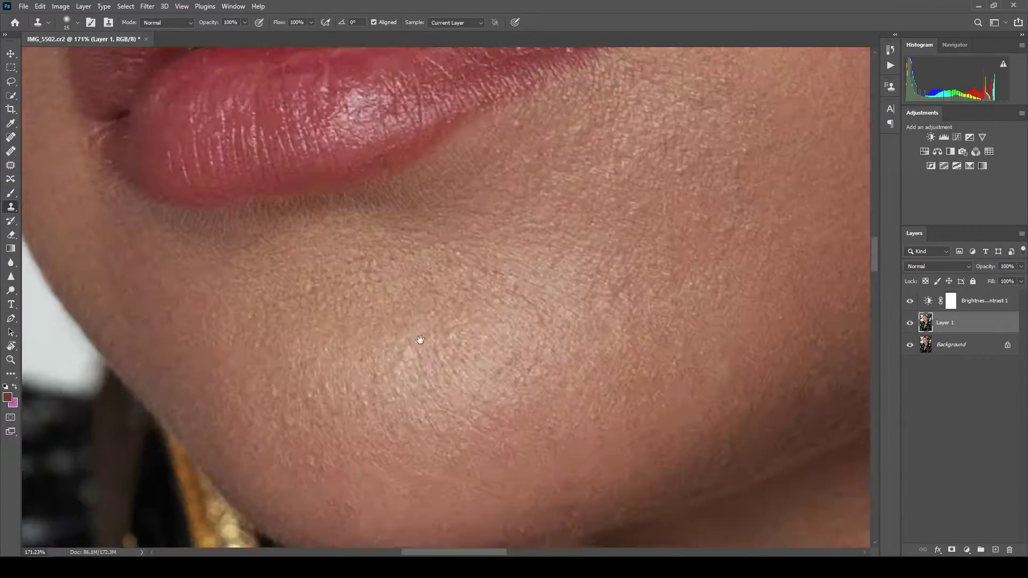
scroll(431, 326, "down", 3)
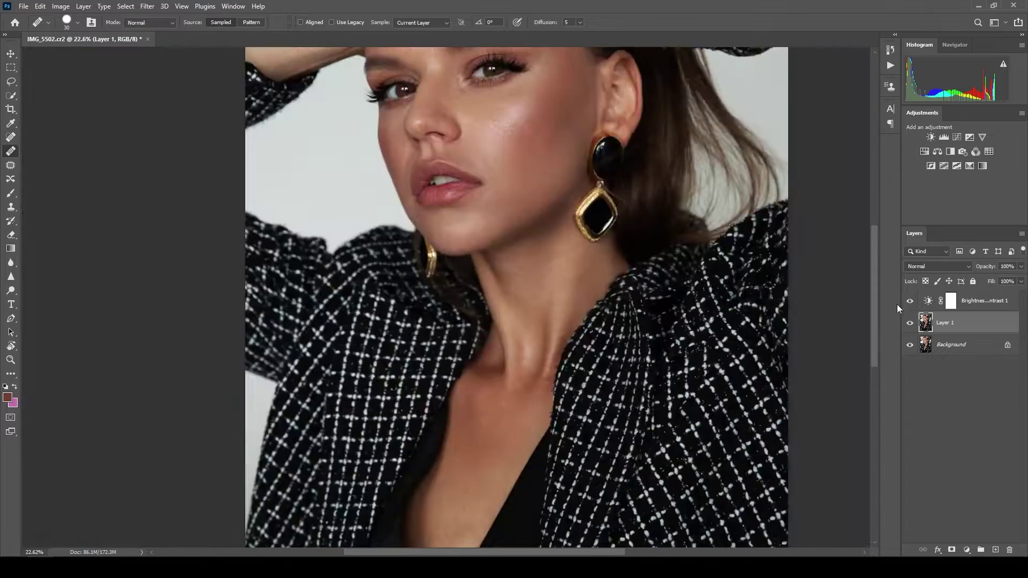
Step: Heal the skin on the chest, and smooth the area between the mouth corner and jaw with short Clone Stamp strokes
scroll(523, 333, "up", 3)
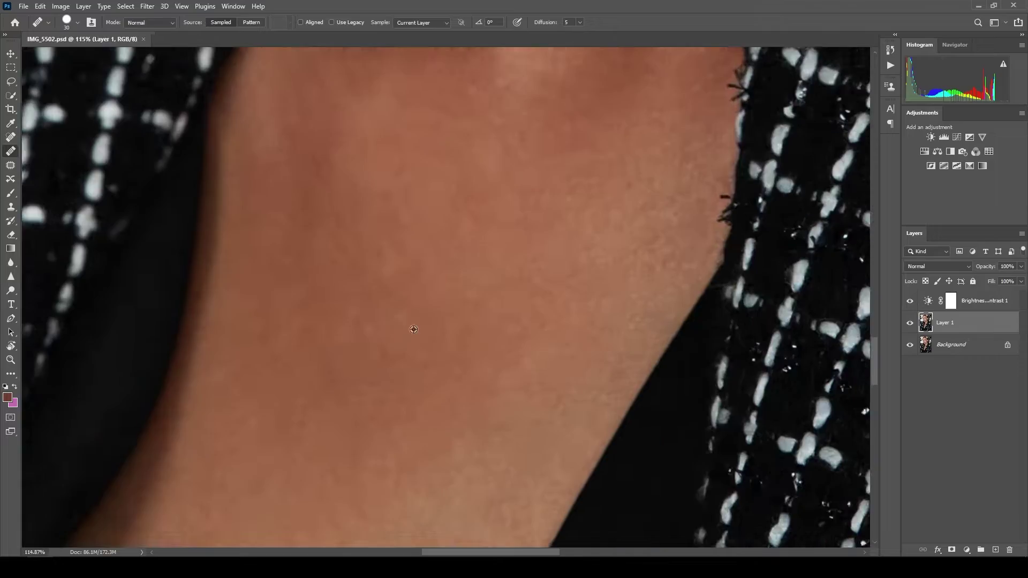
scroll(572, 191, "up", 2)
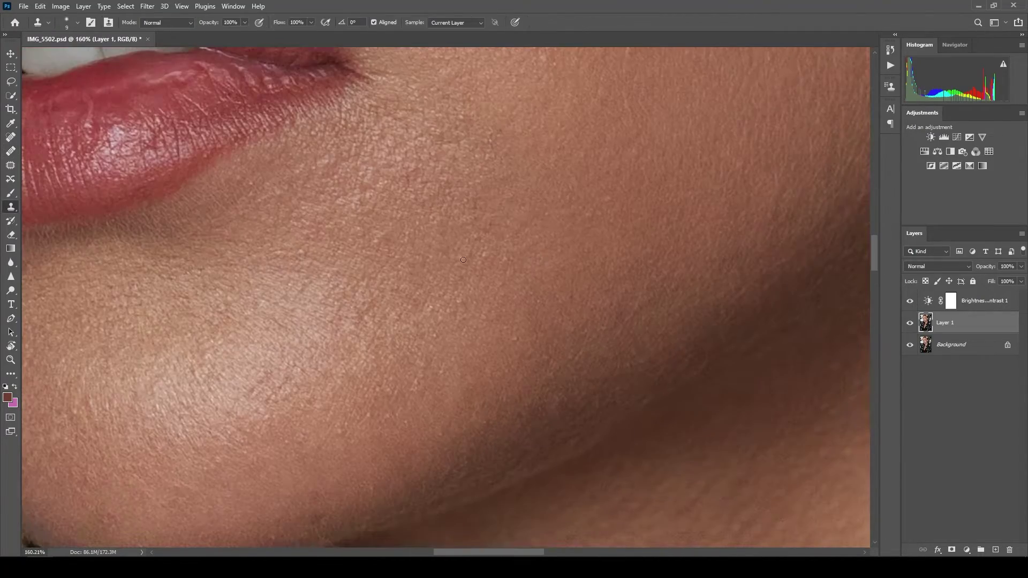
left_click_drag(463, 260, 503, 222)
left_click_drag(514, 279, 471, 279)
mouse_move(439, 236)
left_mouse_down()
mouse_move(508, 281)
mouse_move(503, 482)
mouse_move(438, 246)
mouse_move(536, 278)
left_mouse_up()
key("bracketright")
key("bracketright")
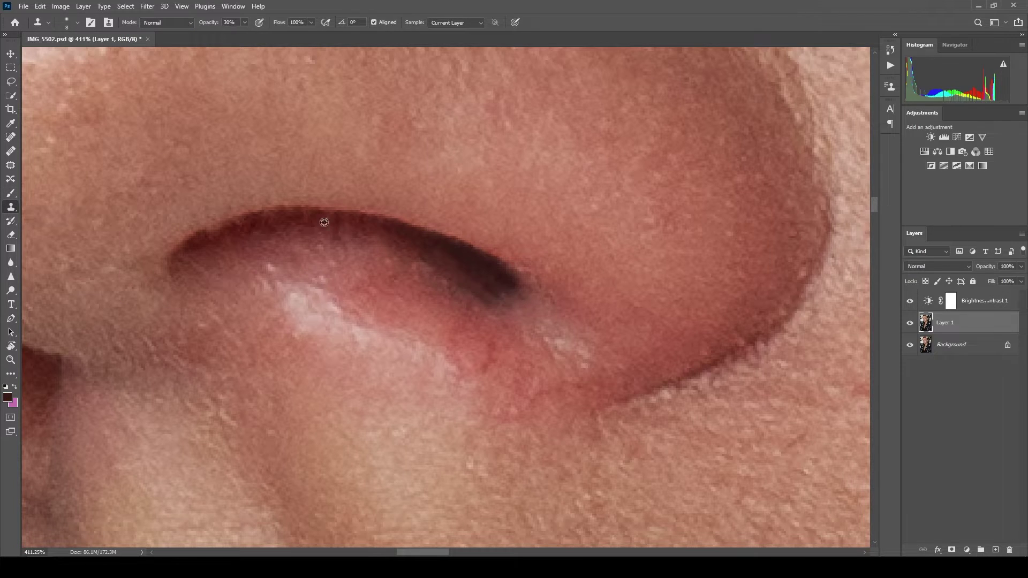
Step: Even out the colour around the nearer nostril with a small sampled reddish brush in Color mode at 100% opacity
key("b")
scroll(400, 230, "down", 5)
scroll(393, 273, "up", 5)
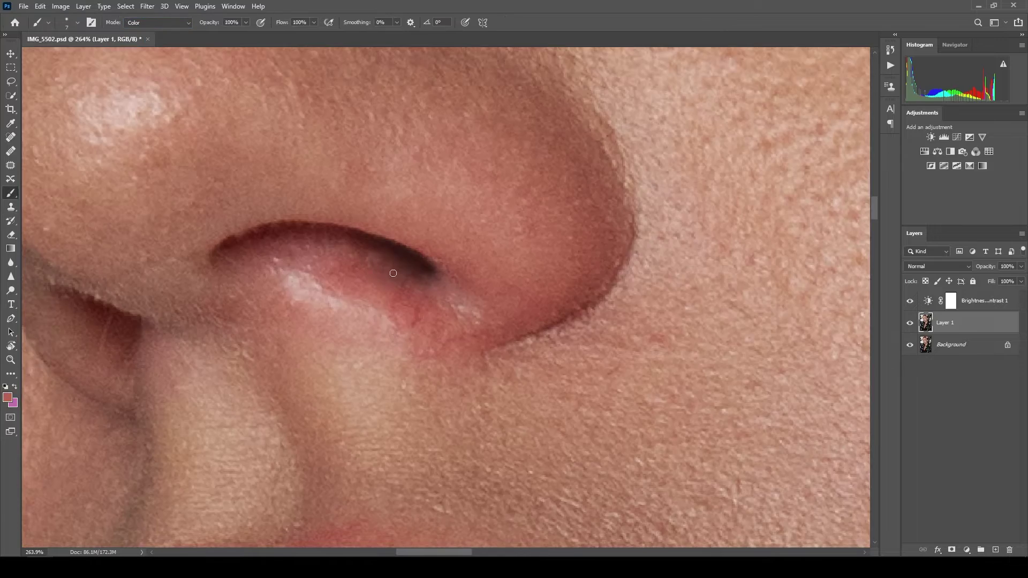
key("j")
Step: Retouch the far nostril's edge with the Clone Stamp at 60% opacity, and the skin beside the upper lip at 100%
scroll(435, 272, "down", 5)
scroll(372, 262, "up", 5)
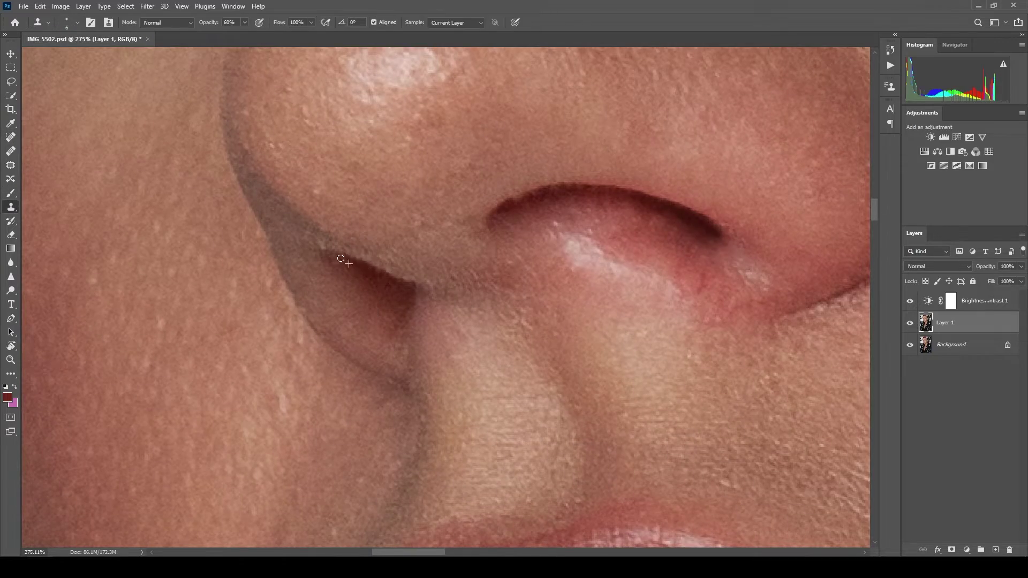
scroll(321, 273, "down", 1)
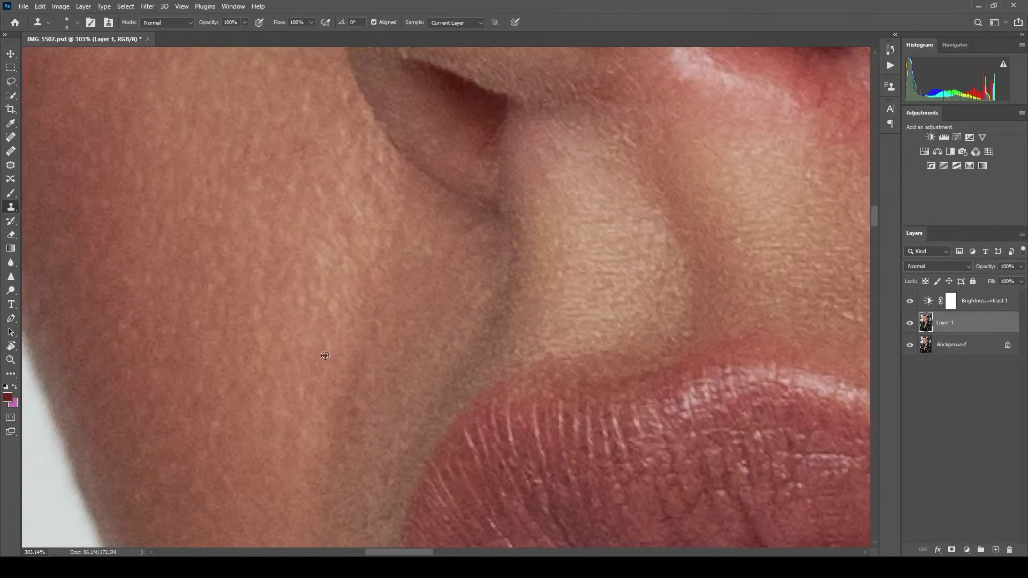
scroll(354, 279, "down", 4)
scroll(495, 282, "up", 4)
Step: Clone-smooth the skin between the eyelid and eyebrow, and the forehead highlight above the other eyebrow
scroll(496, 282, "up", 5)
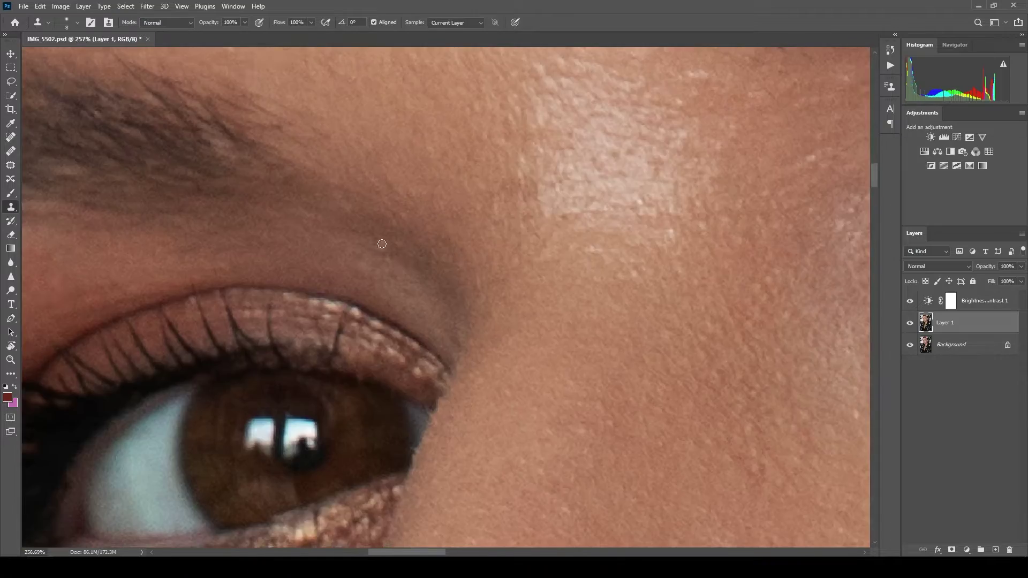
scroll(428, 287, "right", 3)
scroll(384, 292, "down", 4)
scroll(384, 292, "up", 4)
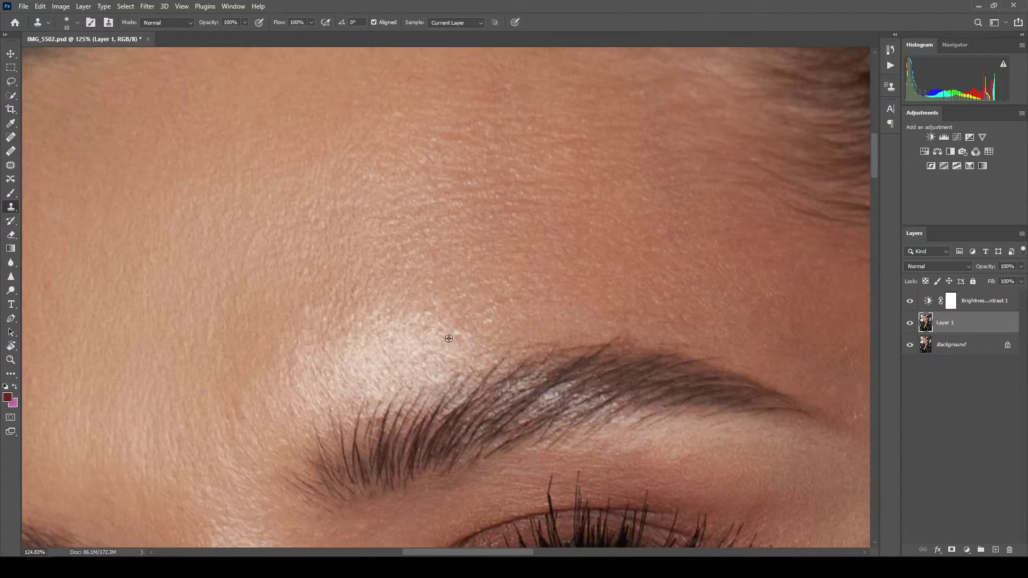
Step: Retouch uneven texture on the nose and along its side with a small Clone Stamp brush
scroll(471, 287, "down", 3)
scroll(440, 220, "up", 3)
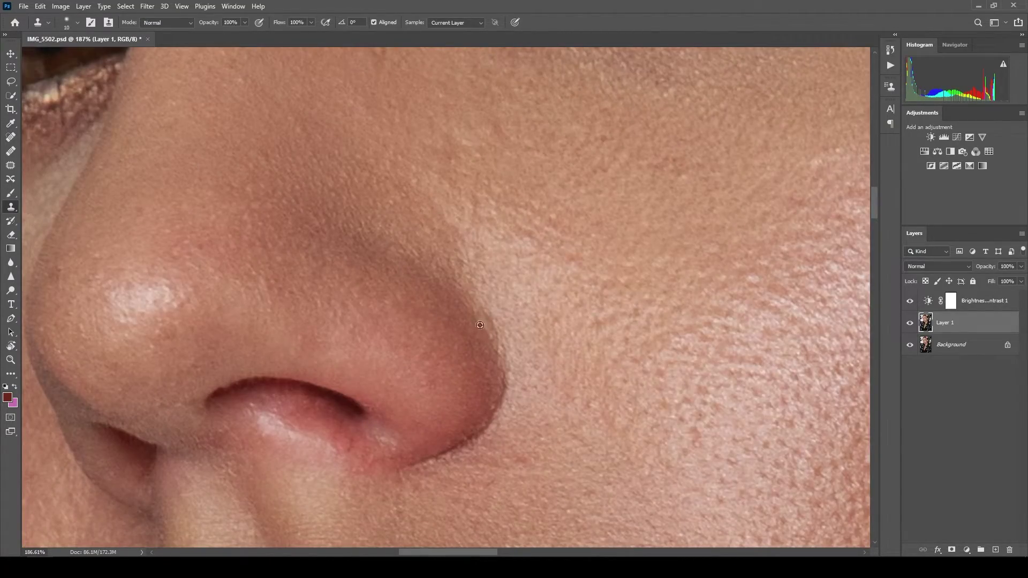
scroll(480, 325, "down", 3)
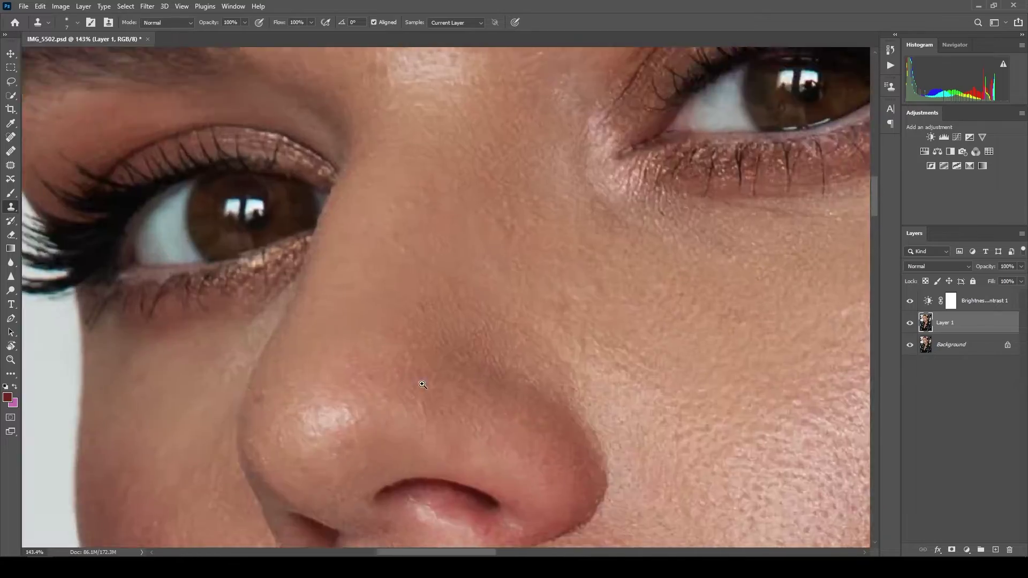
scroll(422, 384, "down", 5)
scroll(556, 196, "up", 4)
scroll(556, 197, "down", 5)
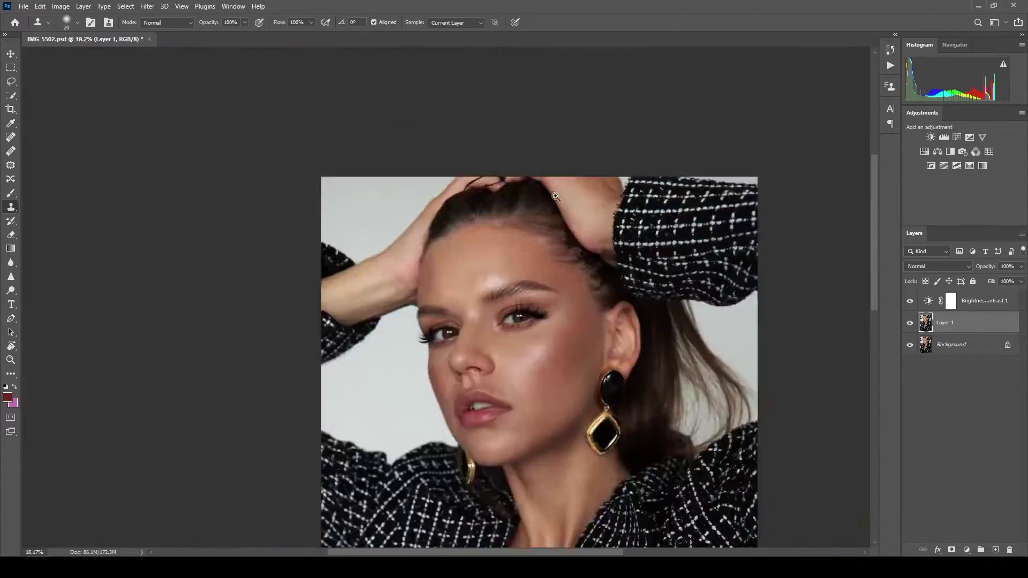
Step: Remove specks around the top of the hair and the diamond-shaped earring with the Spot Healing Brush
scroll(555, 196, "up", 5)
key("j")
scroll(555, 196, "down", 5)
scroll(572, 152, "up", 6)
left_click_drag(572, 152, 546, 250)
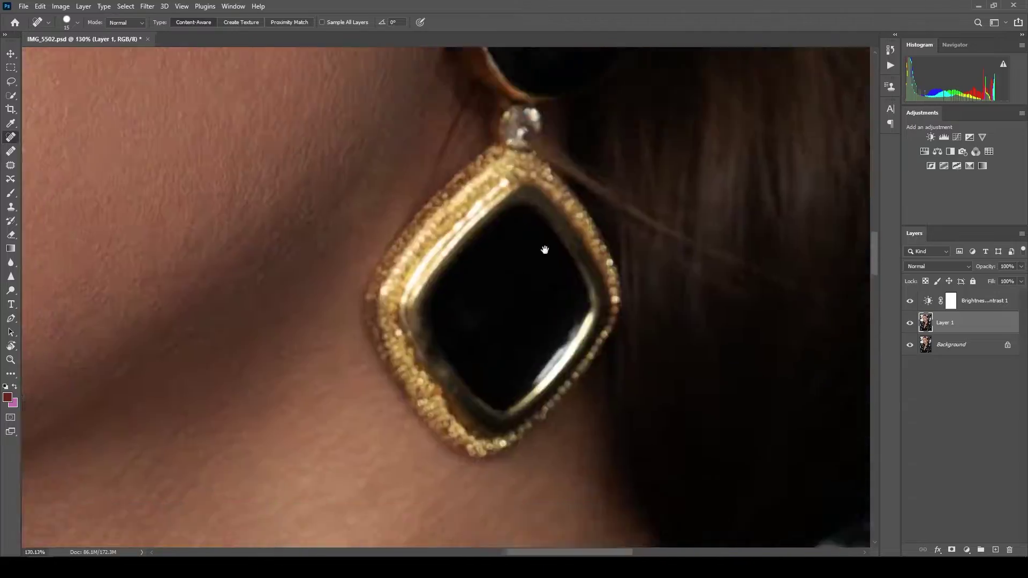
scroll(545, 250, "up", 2)
scroll(482, 267, "down", 4)
scroll(436, 295, "up", 5)
Step: Remove the hair strands crossing the oval earring's black stone with the Healing Brush and Clone Stamp
key("shift+j")
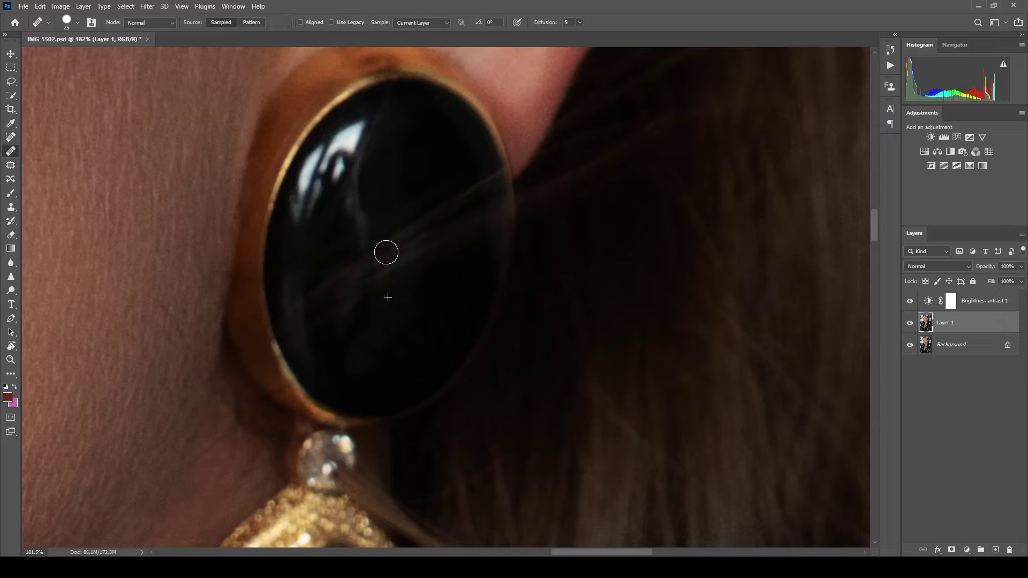
key("s")
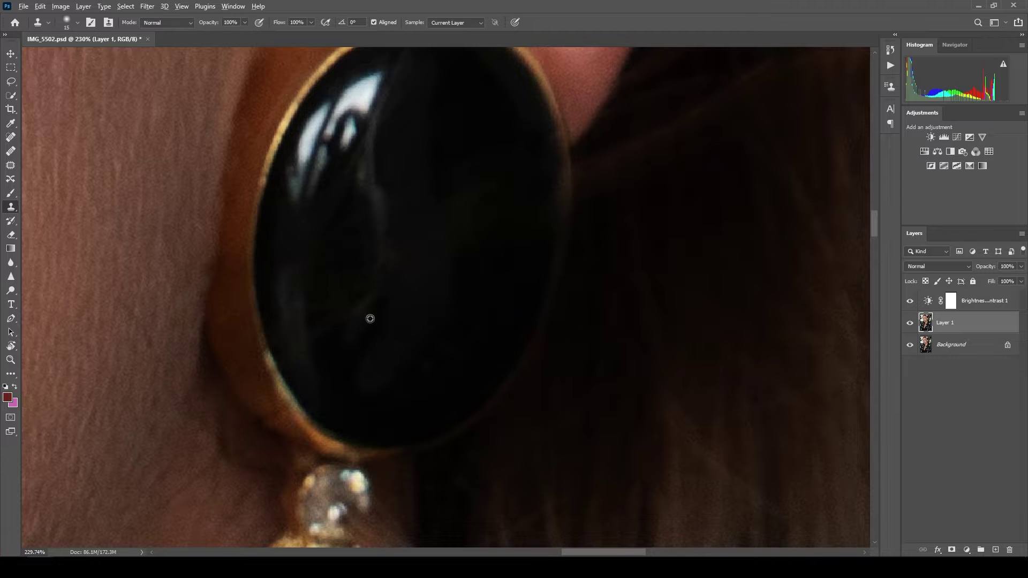
scroll(370, 319, "down", 3)
scroll(437, 245, "up", 1)
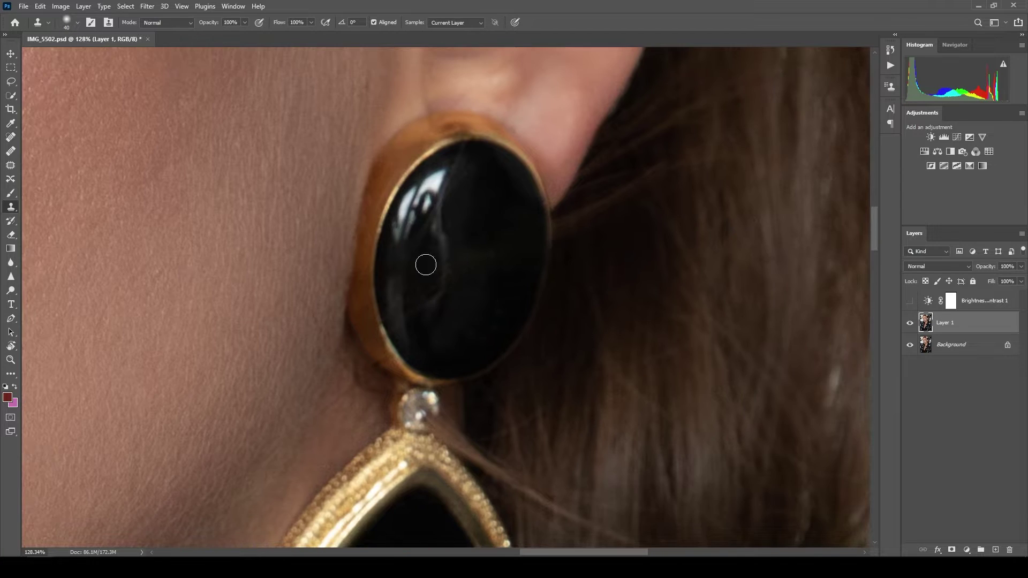
Step: Clean up the broken white reflection on the oval earring's stone with a 10 px Clone Stamp
scroll(425, 273, "down", 1)
scroll(455, 276, "up", 2)
key("bracketright")
key("bracketright")
scroll(475, 270, "up", 2)
key("bracketleft")
key("bracketleft")
key("bracketleft")
key("bracketleft")
key("bracketleft")
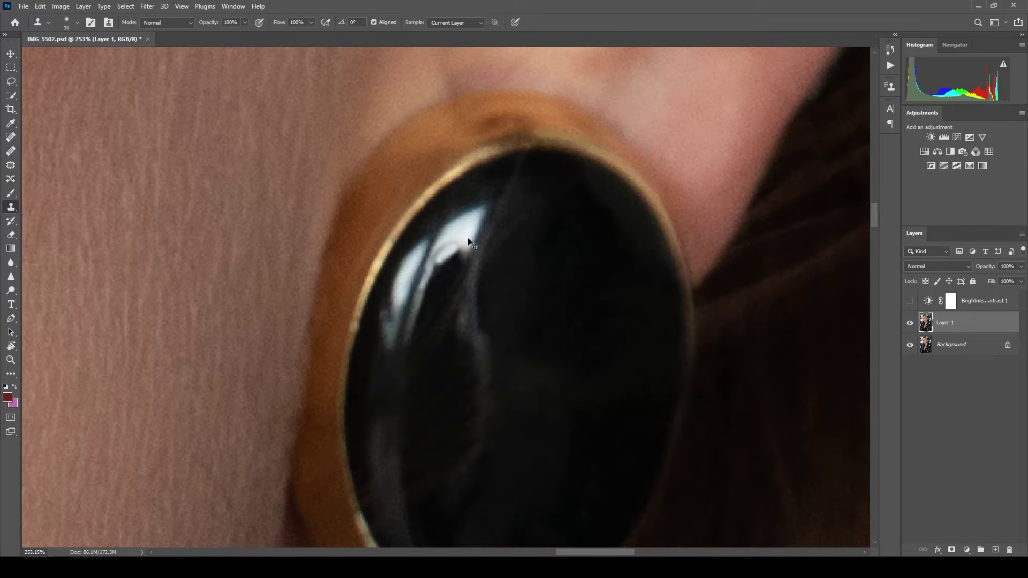
scroll(436, 300, "down", 2)
scroll(466, 255, "up", 2)
Step: Paint over the oval stone's reflection and dark surface with sampled white and black, using a low-opacity brush at 30% to 40%
key("b")
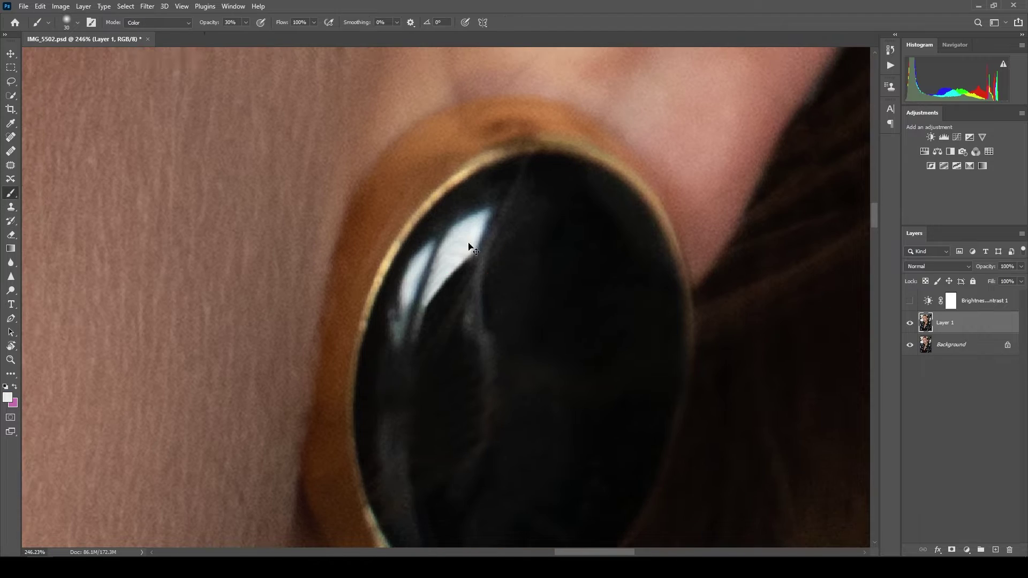
key("3")
left_click(463, 259, "alt")
scroll(398, 343, "down", 4)
left_click(482, 260, "alt")
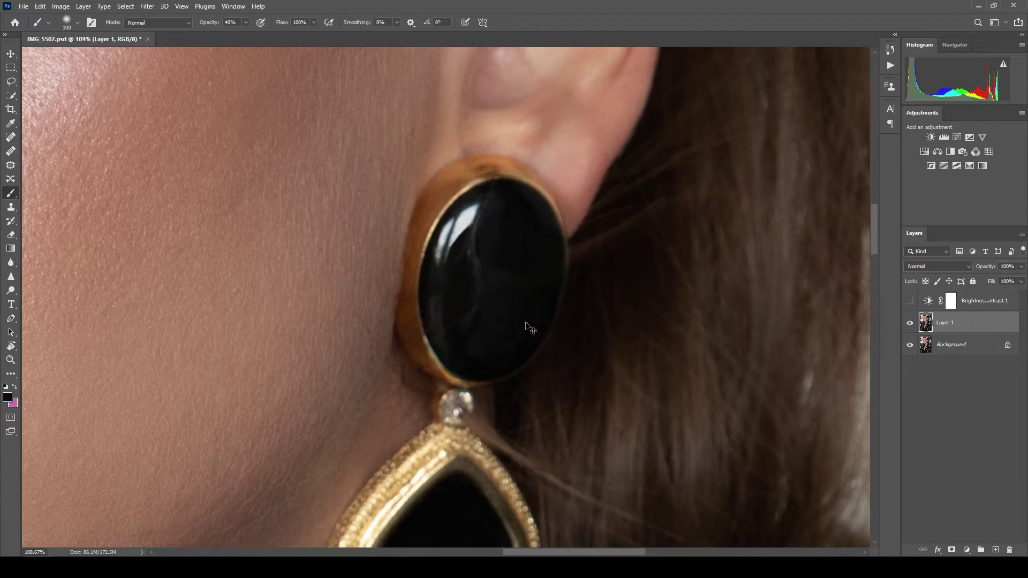
Step: Clone out the faint line remaining down the middle of the oval stone with a smaller brush at 50% opacity
scroll(495, 289, "down", 2)
key("s")
scroll(434, 356, "up", 5)
key("5")
key("bracketleft")
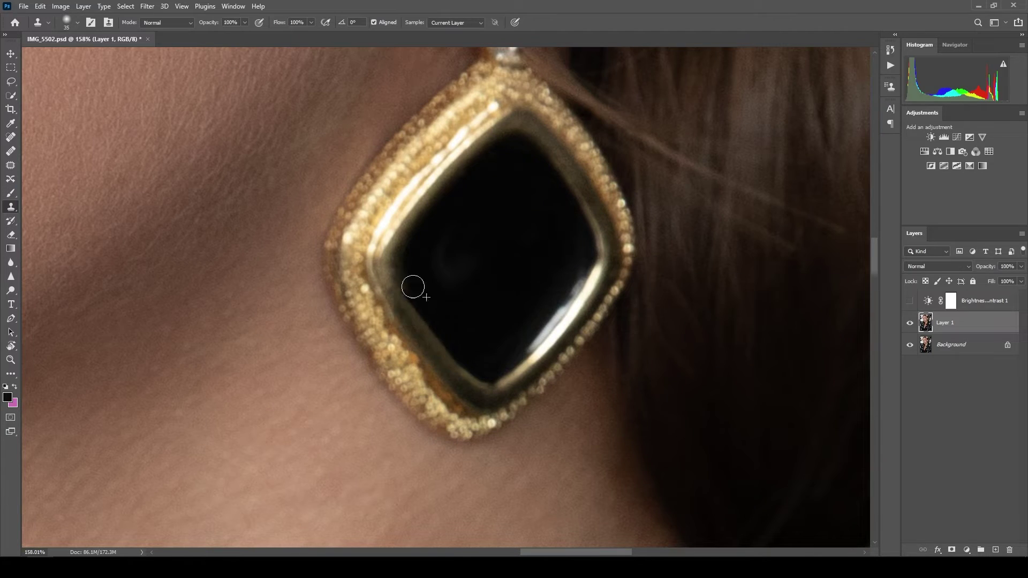
Step: Clone a clean area of the diamond-shaped earring over the marks on its black stone
scroll(413, 287, "down", 2)
scroll(452, 370, "up", 3)
left_click(451, 369, "alt")
mouse_move(515, 300)
left_mouse_down()
mouse_move(455, 379)
mouse_move(529, 321)
mouse_move(500, 340)
left_mouse_up()
scroll(404, 304, "down", 1)
scroll(405, 304, "down", 4)
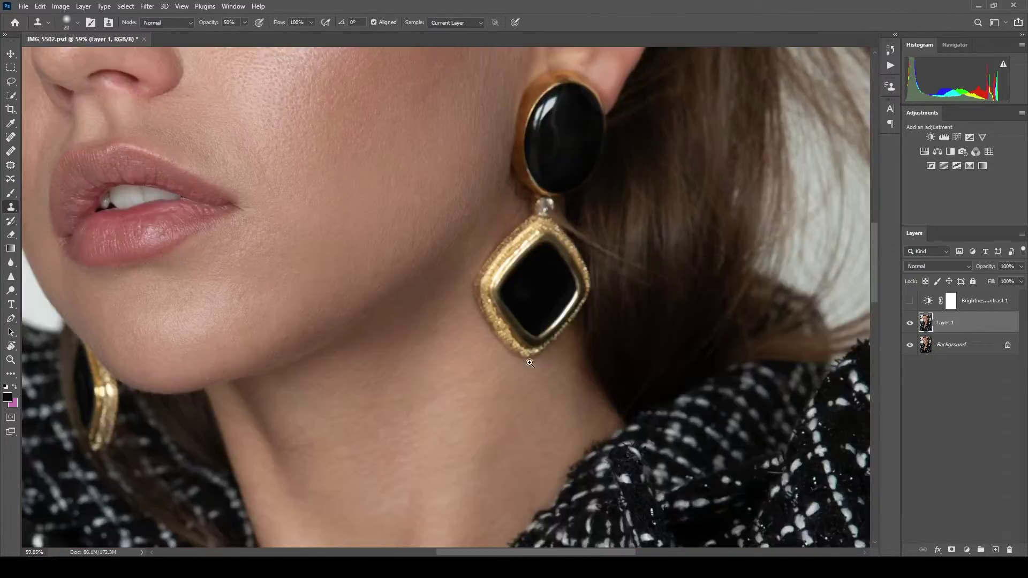
Step: Clone away the loose hair strand touching the diamond-shaped earring's upper rim, alternating between 100% and 50% opacity
scroll(533, 322, "up", 6)
key("0")
mouse_move(355, 231)
left_mouse_down()
mouse_move(384, 291)
mouse_move(428, 330)
left_mouse_up()
scroll(381, 299, "down", 1)
key("5")
scroll(372, 272, "down", 3)
scroll(468, 306, "up", 2)
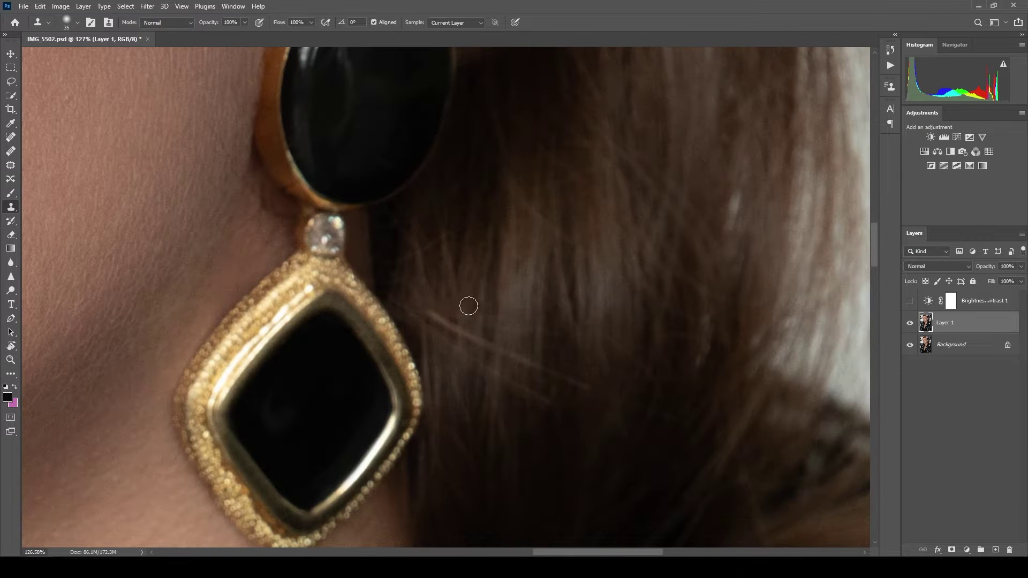
Step: Clone dark hair over the rest of the loose strand beside the earring at 100% opacity, then set the opacity to 40%
key("0")
key("bracketright")
left_click_drag(479, 338, 442, 261)
key("4")
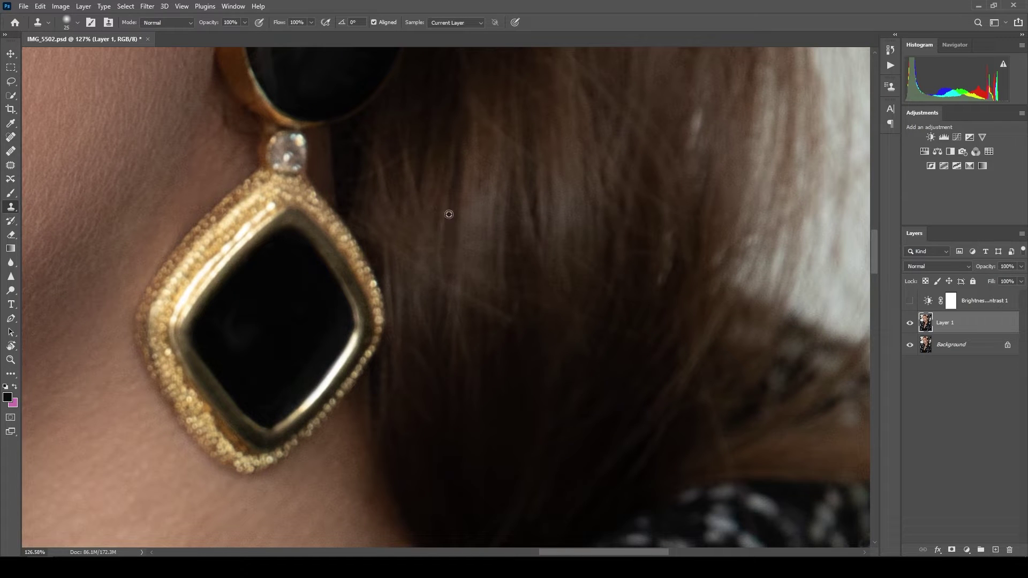
Step: Clone over the loose strands in the dark hair behind the ear and earrings at 40% and 60% opacity
scroll(412, 223, "down", 4)
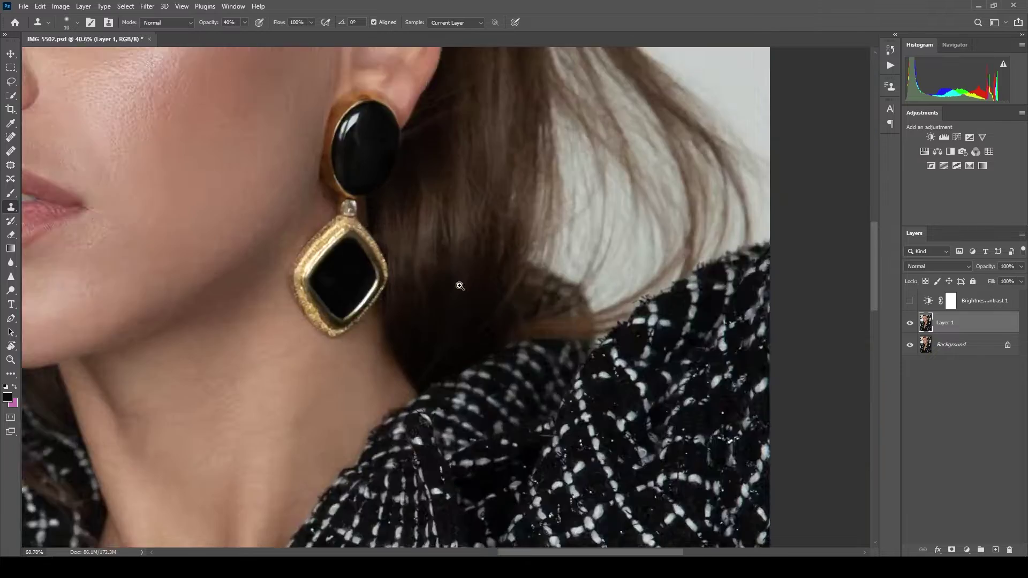
scroll(459, 284, "up", 2)
scroll(375, 225, "down", 6)
scroll(360, 223, "up", 9)
key("bracketleft")
key("bracketleft")
key("bracketleft")
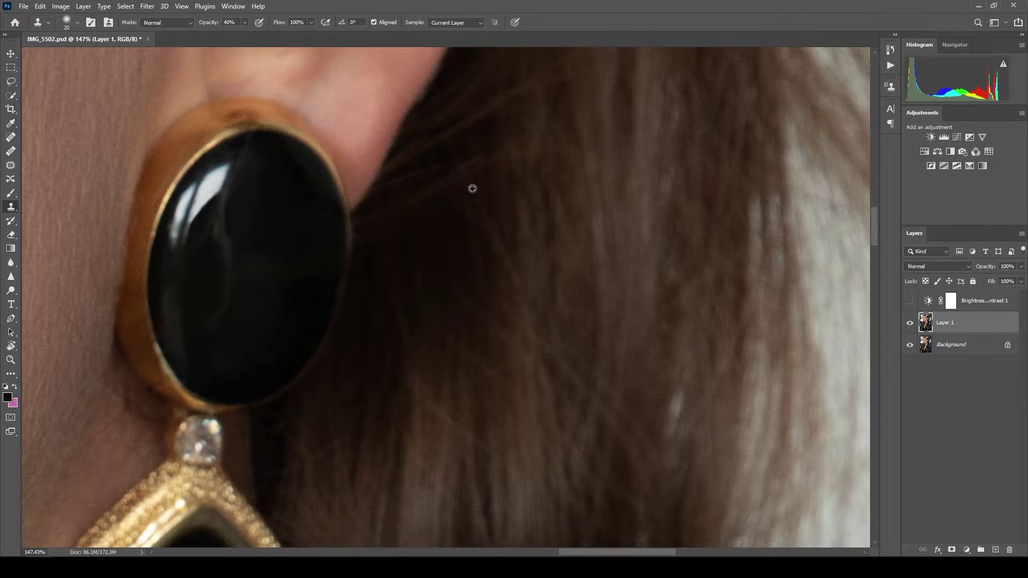
scroll(397, 248, "down", 2)
scroll(426, 246, "up", 2)
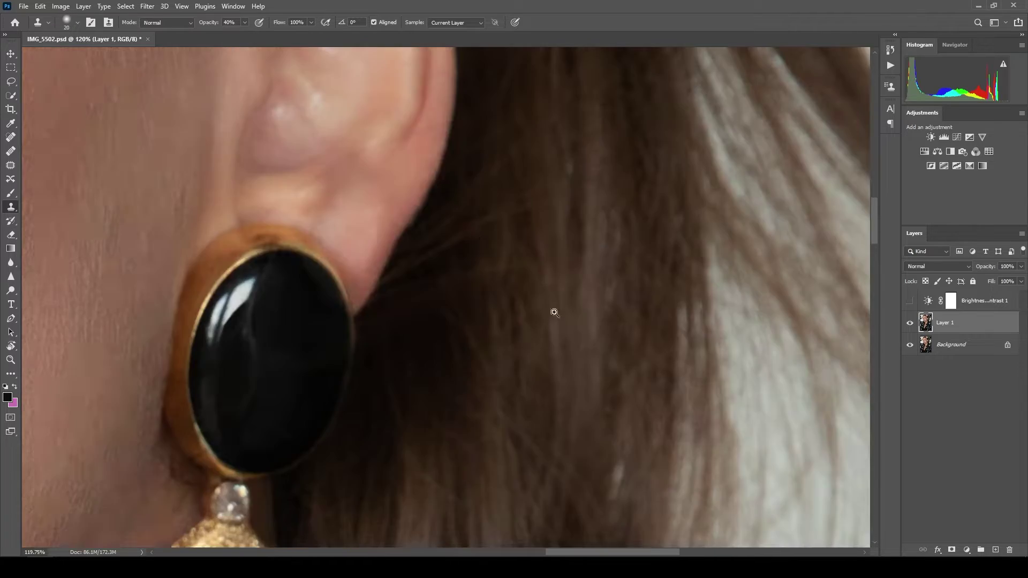
key("6")
Step: Clone over the untidy fine hairs along the hairline beside the raised hand at 50% opacity with a slightly larger brush
scroll(407, 264, "down", 5)
scroll(514, 222, "up", 3)
scroll(514, 223, "up", 2)
key("5")
key("bracketright")
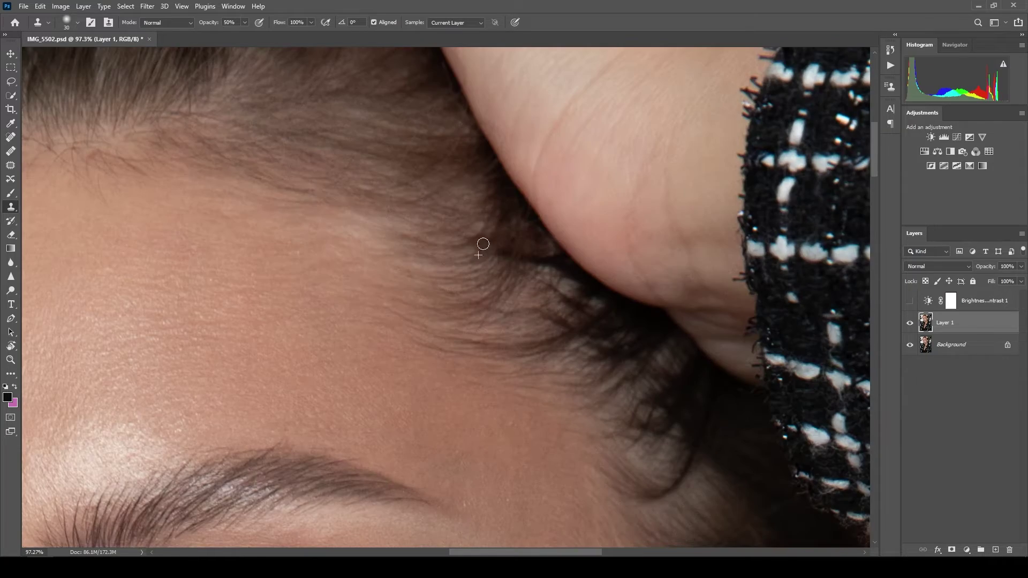
key("ctrl+0")
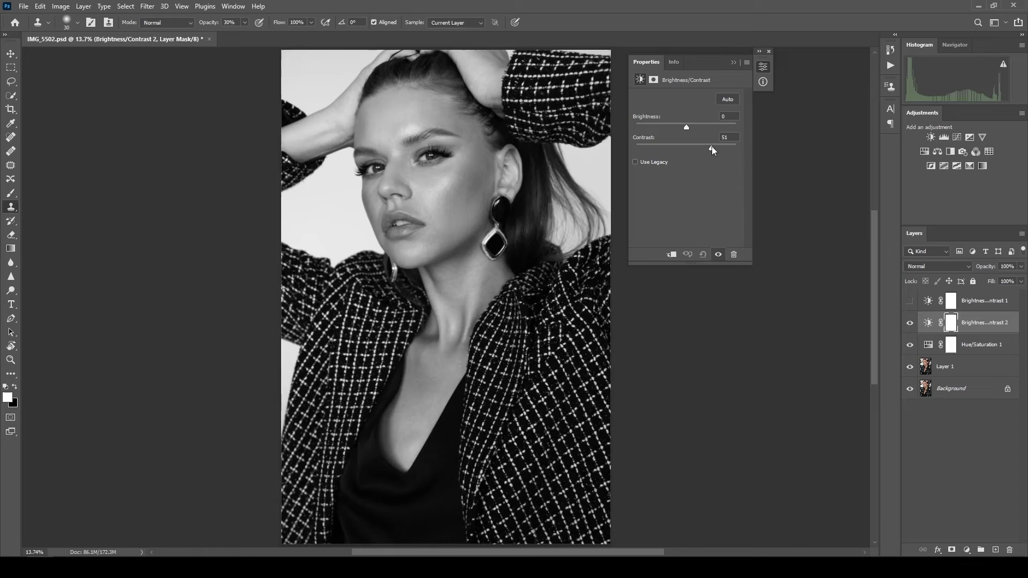
Step: Lower the brightness of the second Brightness/Contrast adjustment and ready the Brush tool at 35% flow on the Soft Light layer
left_click_drag(711, 146, 660, 124)
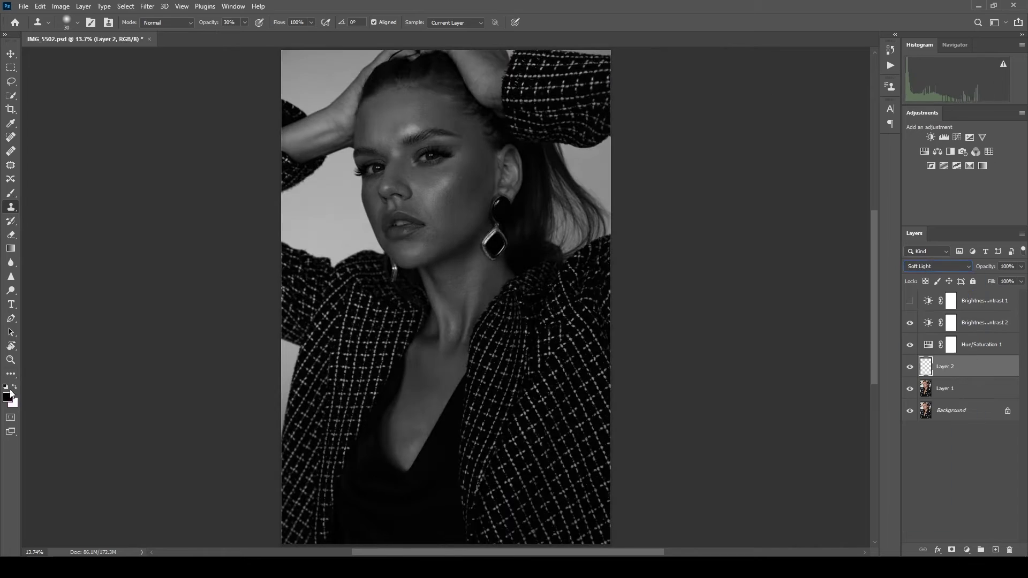
key("b")
left_click_drag(314, 22, 286, 34)
scroll(446, 298, "up", 1)
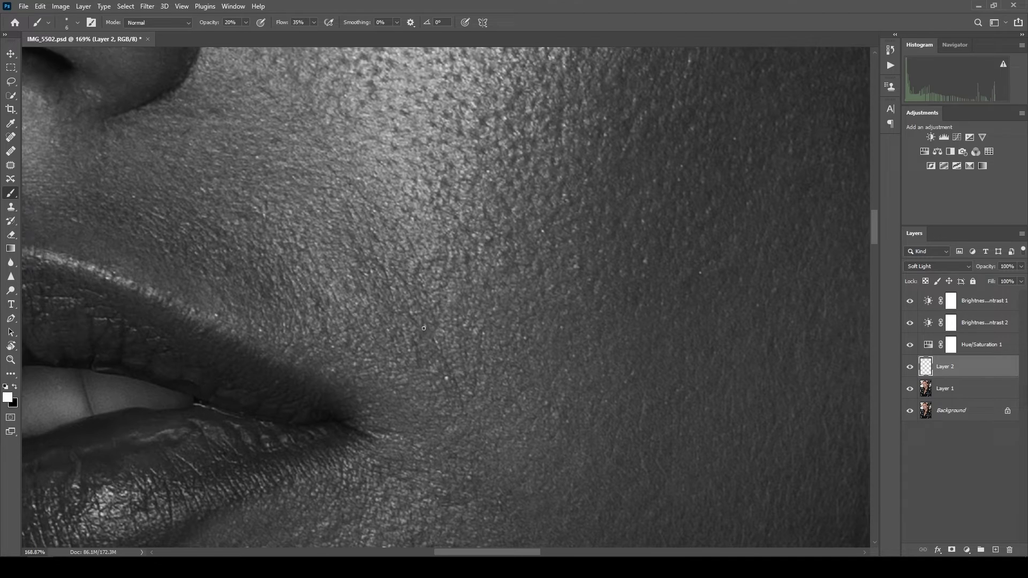
Step: Paint black over the small bright spots on the cheek beside the mouth corner at 20% opacity with a smaller brush
key("bracketleft")
key("bracketleft")
key("x")
left_click_drag(424, 329, 417, 357)
key("x")
scroll(407, 312, "down", 3)
scroll(365, 297, "up", 5)
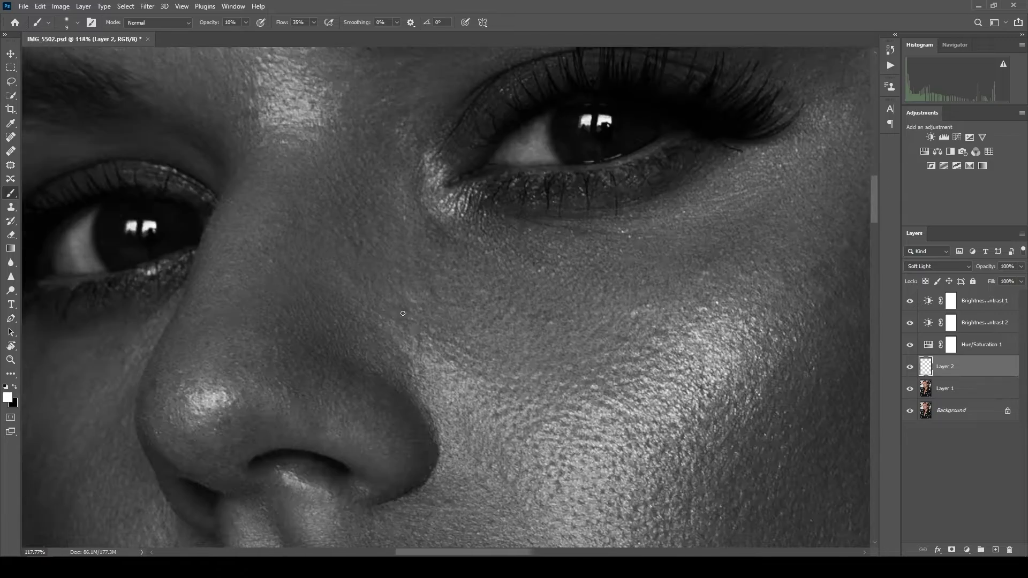
Step: Brush white over the darker skin beside the nose and below the eye at 10% opacity with a larger brush
scroll(366, 297, "up", 2)
key("1")
key("bracketright")
key("bracketright")
key("bracketright")
key("bracketright")
key("bracketright")
scroll(365, 297, "down", 5)
scroll(407, 279, "up", 1)
Step: Lighten the small dark spots on the upper cheek in white at 14% opacity with a smaller brush
key("1")
key("4")
key("bracketleft")
key("bracketleft")
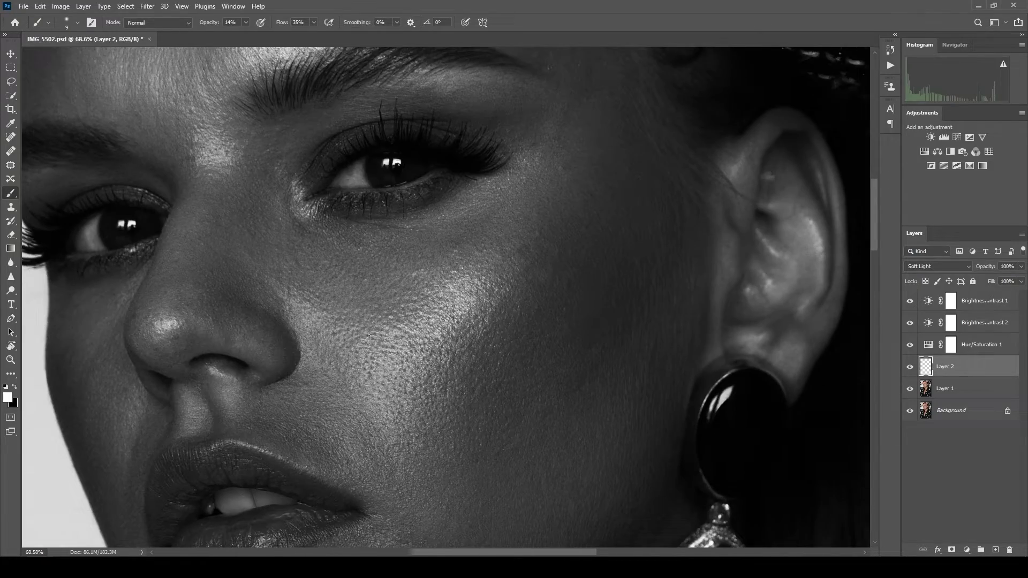
scroll(446, 261, "up", 5)
left_click_drag(385, 308, 409, 260)
scroll(429, 289, "down", 3)
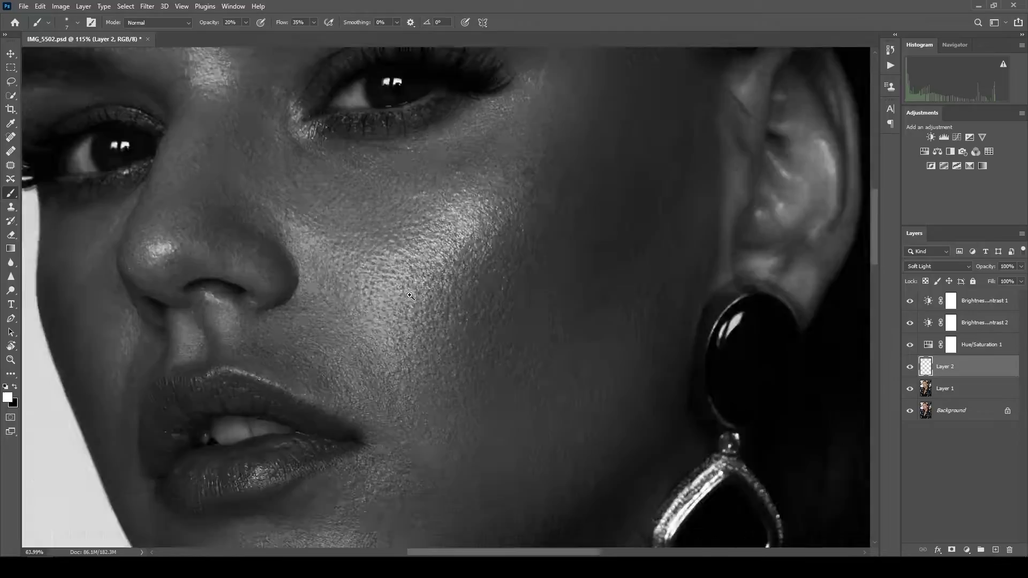
Step: Lighten the remaining dark spots around the cheek highlight in white at 20% opacity
scroll(449, 315, "up", 1)
left_click_drag(449, 315, 393, 340)
scroll(458, 256, "down", 2)
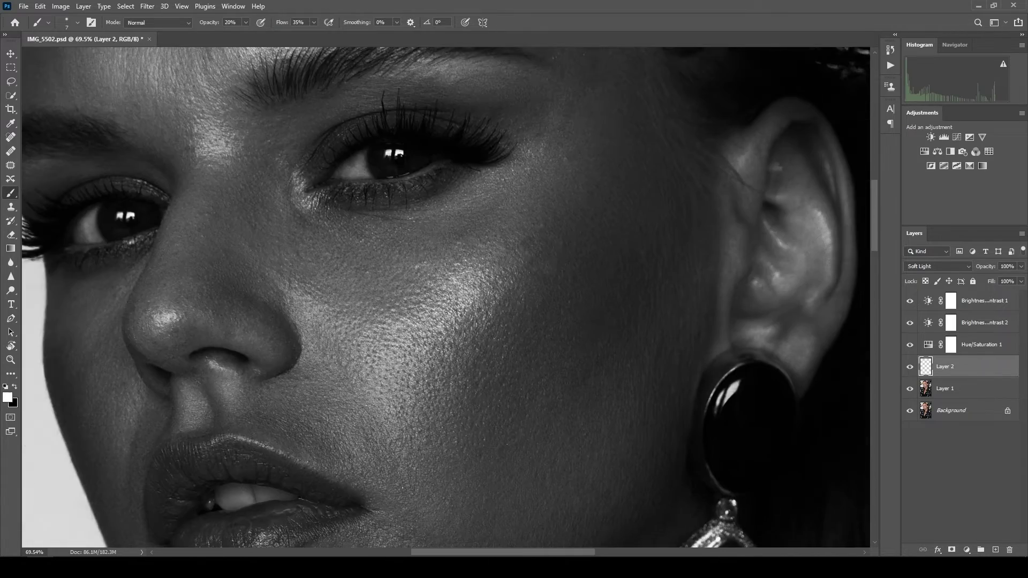
scroll(459, 256, "down", 5)
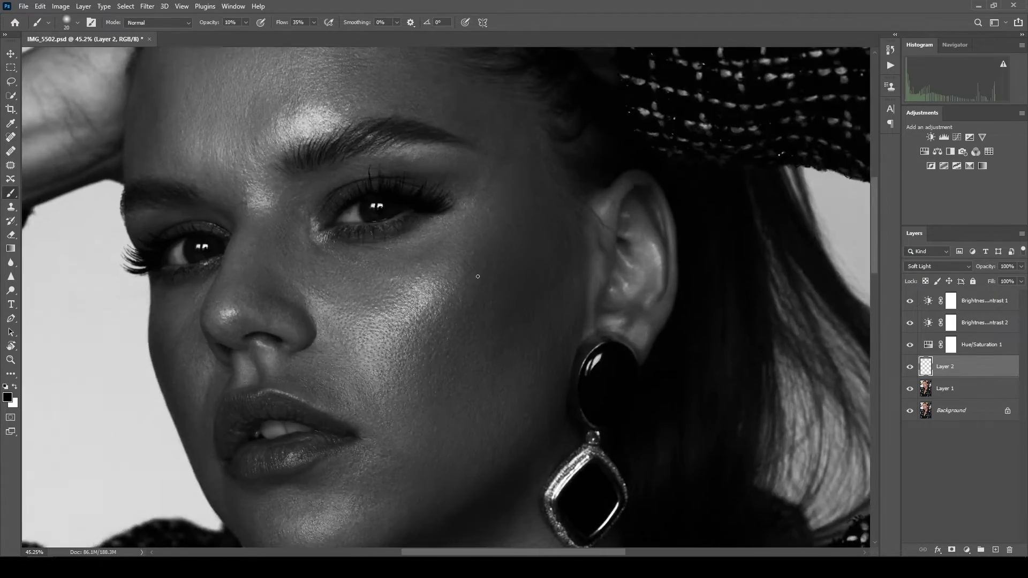
Step: Darken the broad uneven bright areas of the face in black at 10% opacity, enlarging the brush to 80 px
key("1")
key("bracketright")
key("bracketright")
key("bracketright")
key("bracketright")
key("bracketright")
scroll(509, 359, "down", 3)
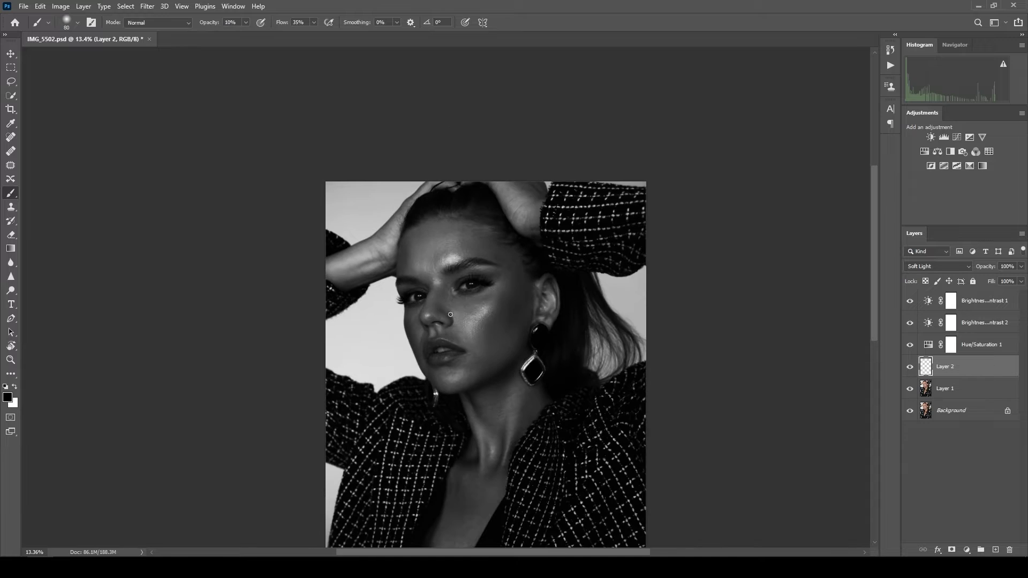
Step: Lighten the broader shadow patches around the cheek in white at 10% opacity, using brush sizes of 50 and 40 px
scroll(471, 295, "up", 2)
scroll(476, 310, "up", 5)
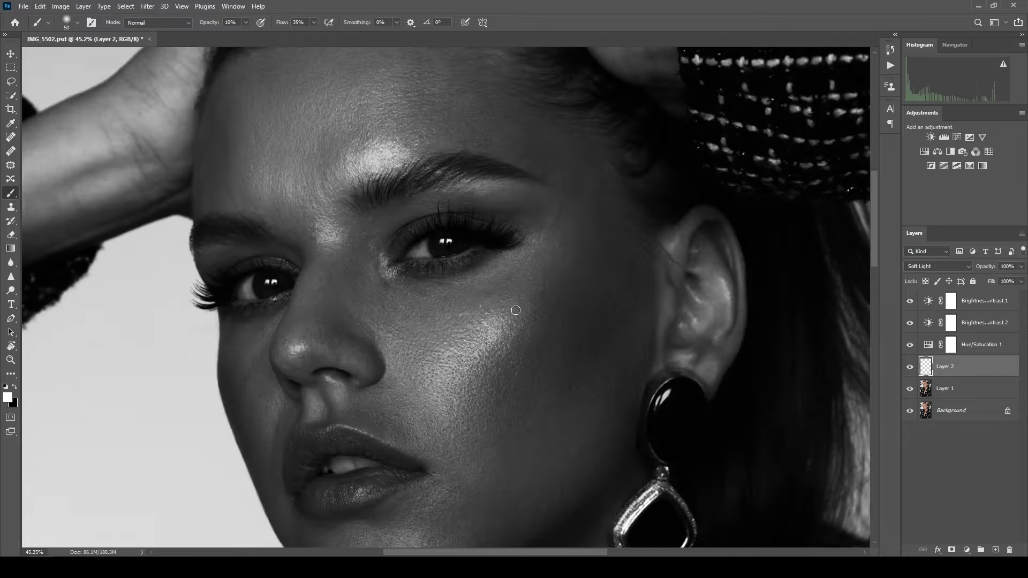
scroll(489, 321, "down", 4)
key("bracketleft")
key("bracketleft")
key("bracketleft")
key("bracketleft")
key("bracketleft")
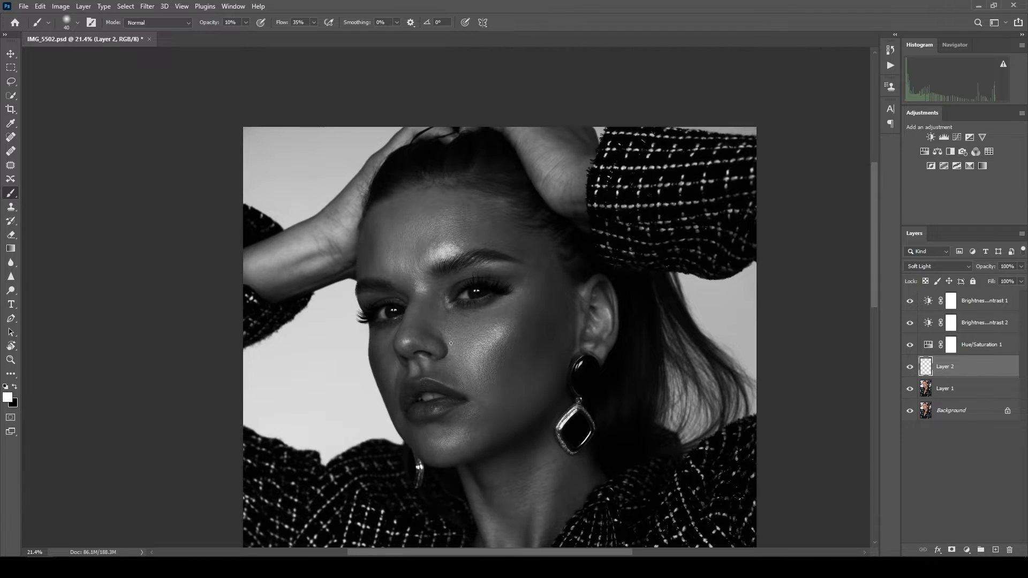
Step: Lighten fine dark spots beside the cheek highlight in white at 10% opacity with an 8 px brush
scroll(450, 343, "up", 6)
key("bracketleft")
key("bracketleft")
key("bracketleft")
key("bracketleft")
key("bracketleft")
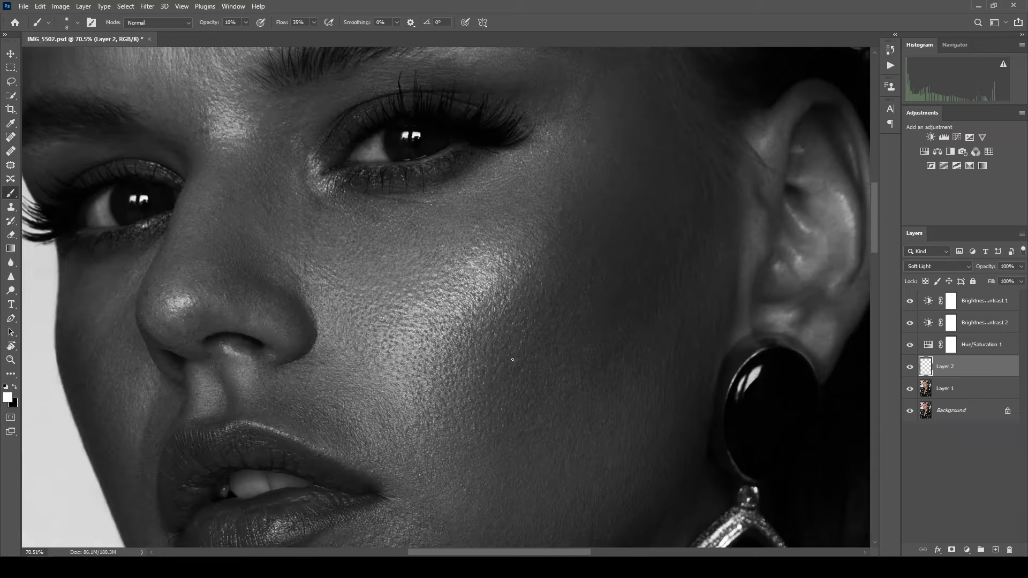
scroll(513, 359, "down", 5)
scroll(509, 370, "up", 5)
scroll(506, 386, "down", 2)
Step: Even out the fine skin texture on the cheek in white at 20% and 13% opacity
key("2")
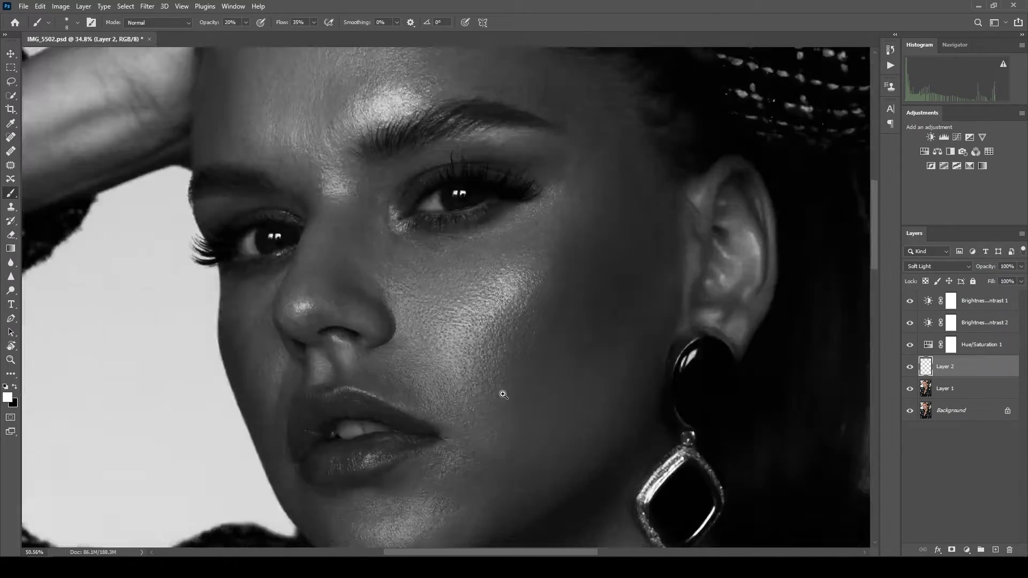
scroll(503, 395, "up", 5)
scroll(514, 353, "down", 3)
key("1")
key("3")
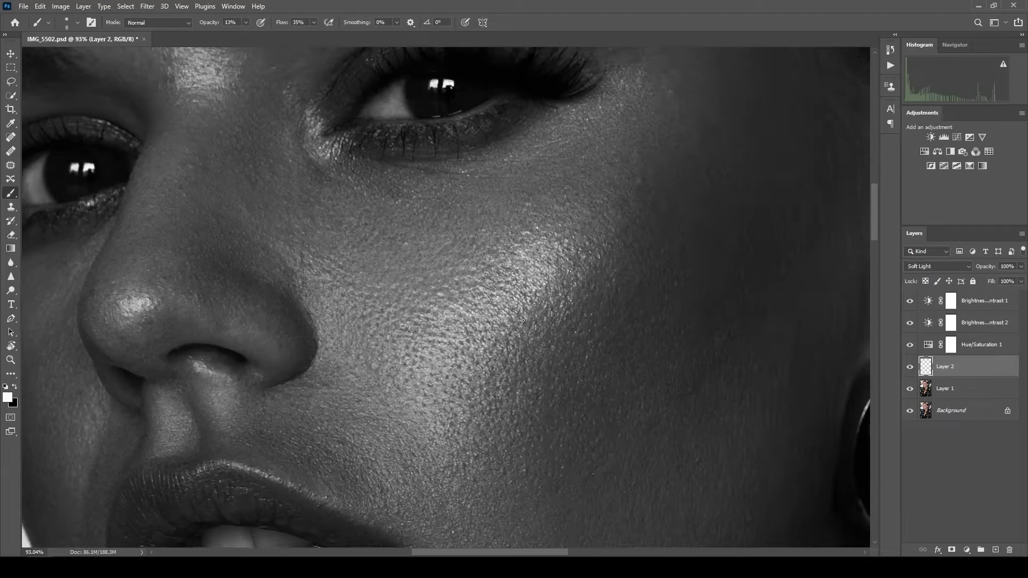
scroll(504, 320, "up", 1)
scroll(514, 299, "down", 5)
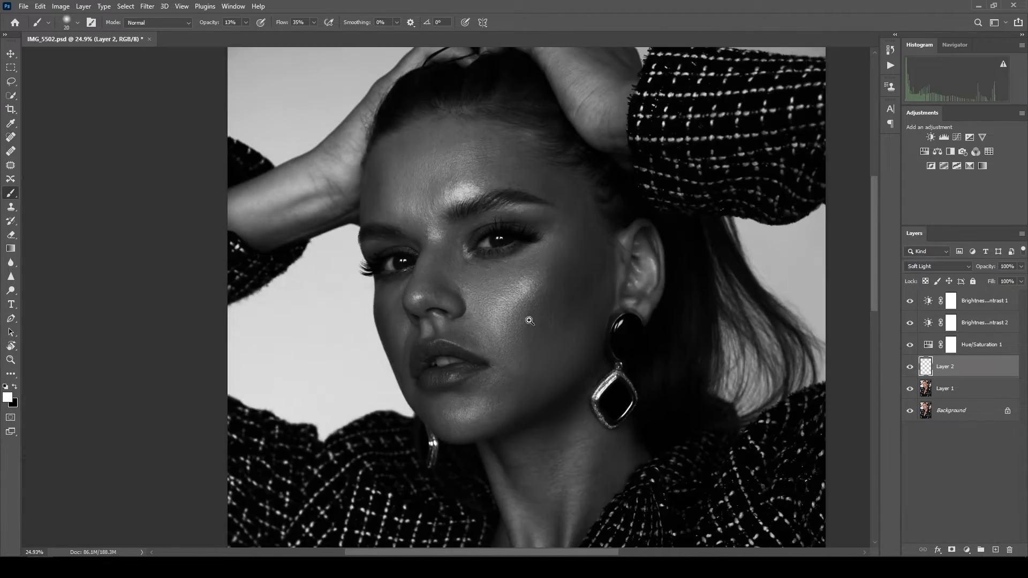
Step: Lighten the small dark spots around the nose and inner eye corner in white at 12% opacity
scroll(528, 322, "up", 5)
scroll(419, 267, "down", 1)
key("1")
key("2")
scroll(419, 268, "up", 3)
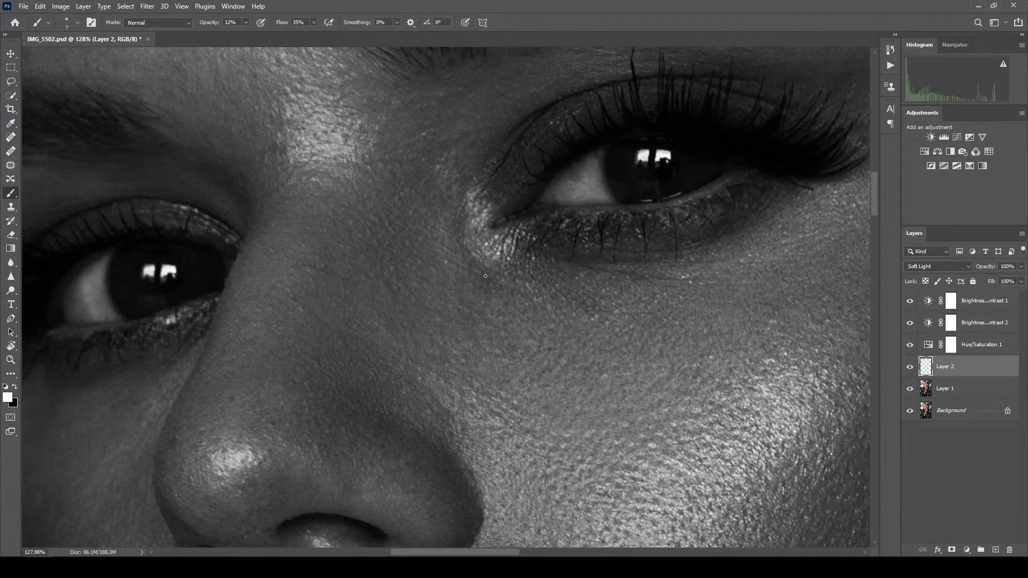
scroll(556, 297, "down", 10)
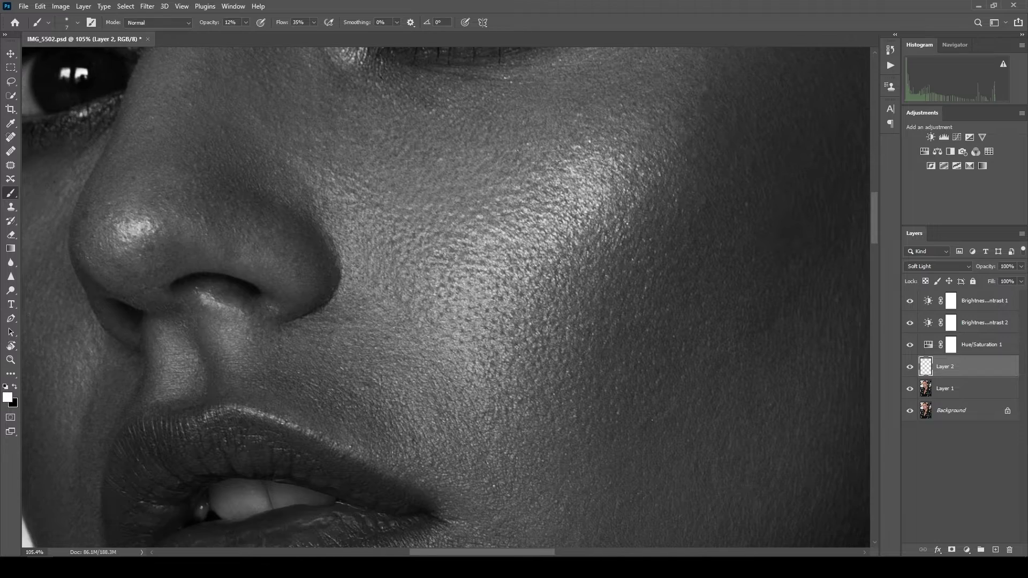
Step: Smooth the larger tonal patches on the chin in white at 12% opacity with a 35 px brush
key("bracketright")
key("bracketright")
key("bracketright")
key("bracketright")
key("bracketright")
key("bracketright")
key("bracketright")
key("bracketright")
scroll(502, 340, "up", 6)
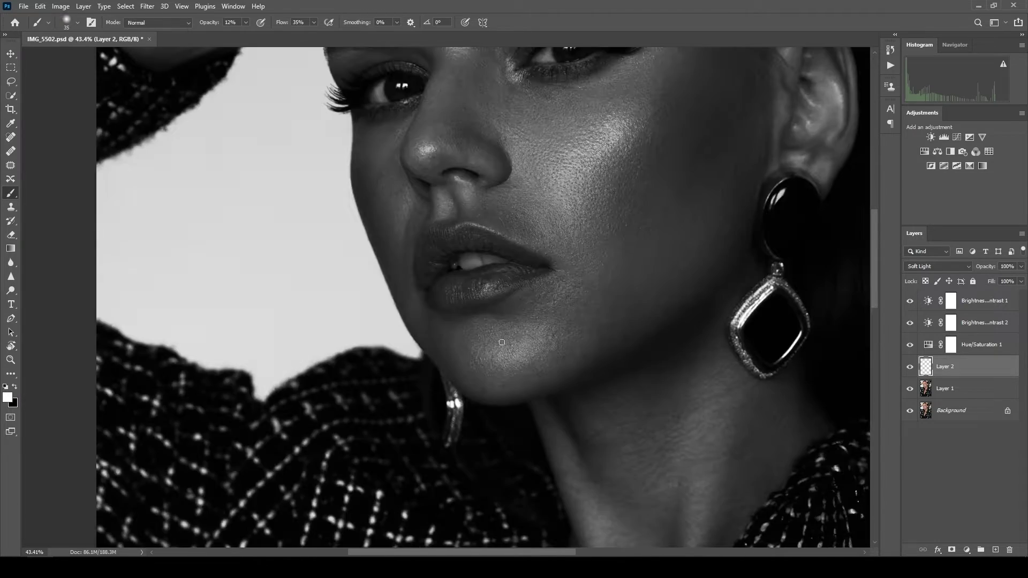
Step: Lighten the fine dark spots below the lower lip and mouth corner in white with a much smaller brush
key("bracketleft")
key("bracketleft")
key("bracketleft")
key("bracketleft")
key("bracketleft")
key("bracketleft")
key("bracketleft")
key("bracketleft")
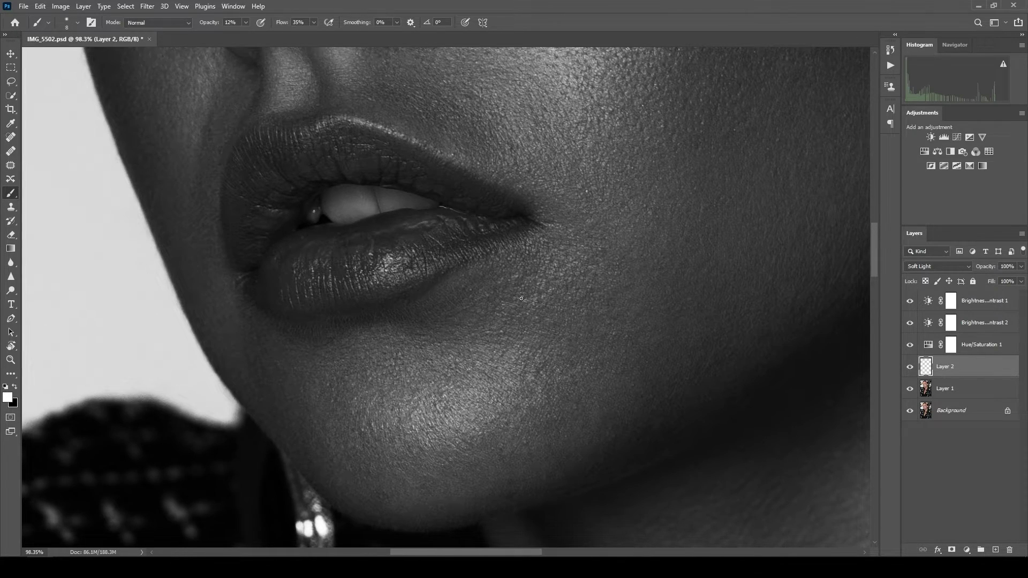
Step: Switch to black and darken the bright spots on the lower face at 12% opacity with a 10 px brush
scroll(521, 299, "down", 3)
key("bracketright")
key("bracketright")
key("x")
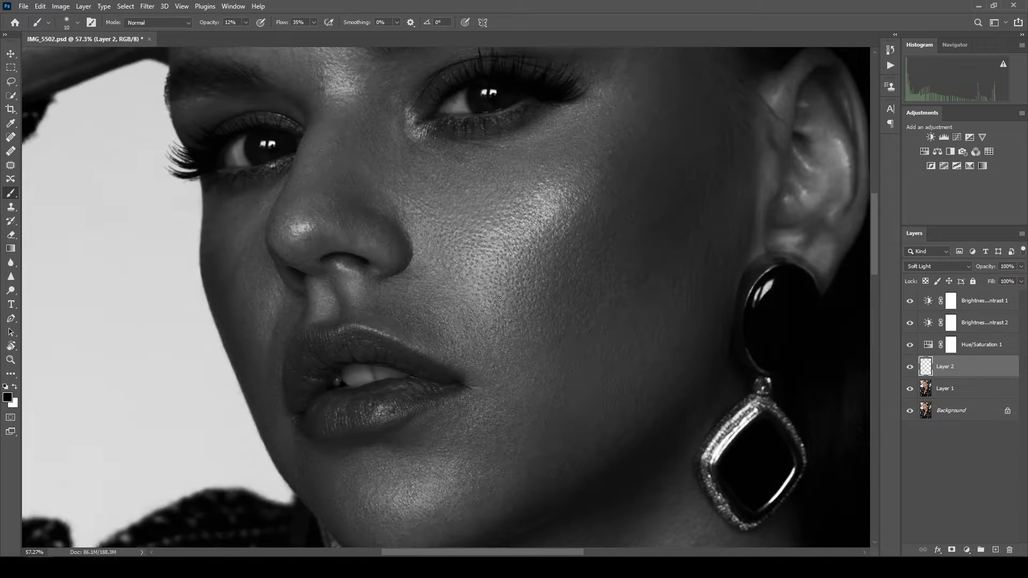
Step: Even out the larger patches around the mouth and chin at 20% opacity with a larger brush, switching to white
scroll(500, 297, "down", 4)
scroll(514, 313, "up", 2)
key("bracketright")
key("bracketright")
key("bracketright")
key("2")
key("x")
scroll(485, 370, "up", 2)
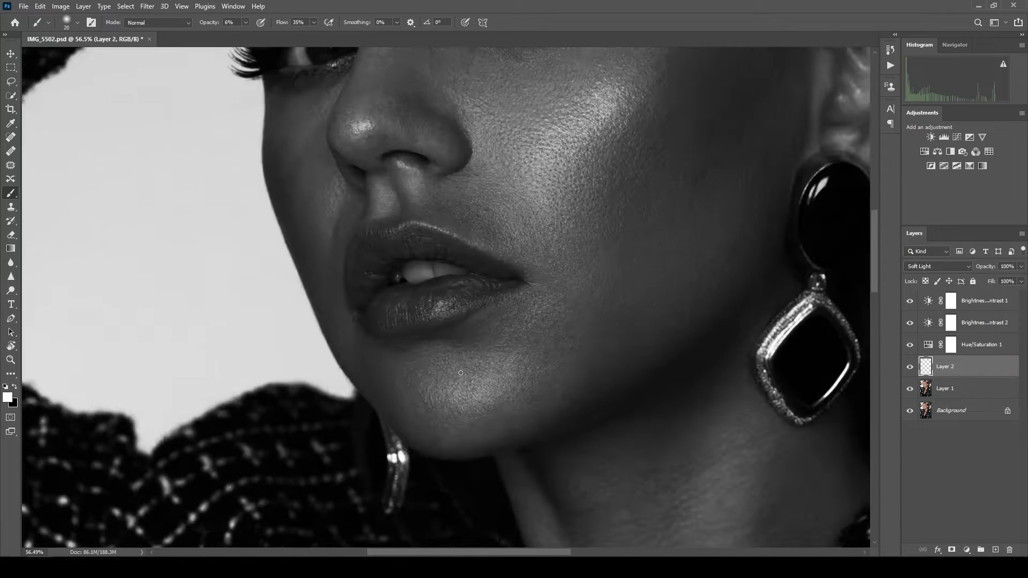
Step: Gently lighten the dark patches on the chin in white at 6% opacity with a 15 px brush
scroll(493, 383, "down", 1)
key("bracketleft")
key("bracketleft")
key("0")
key("6")
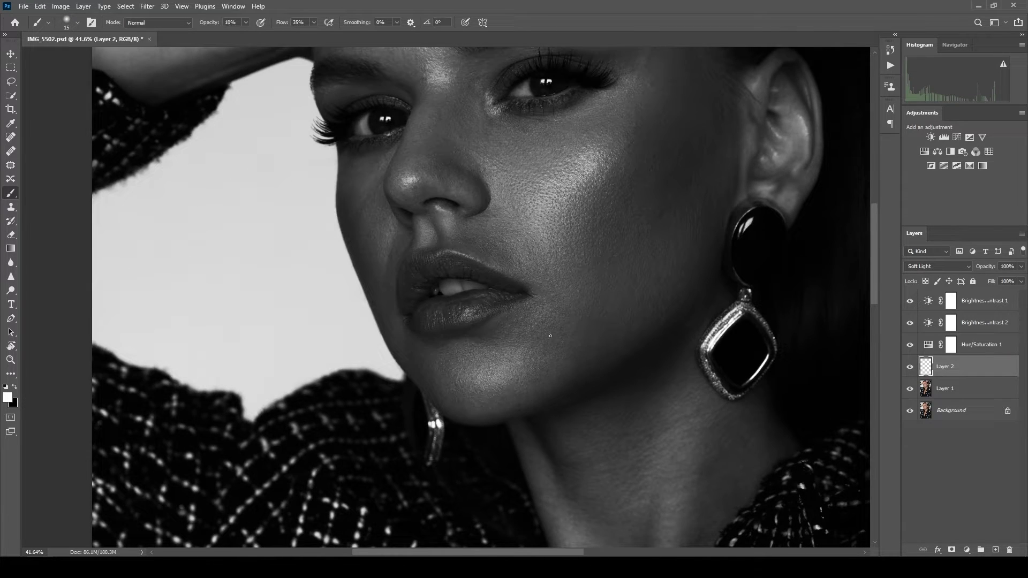
scroll(551, 336, "up", 2)
scroll(551, 336, "down", 4)
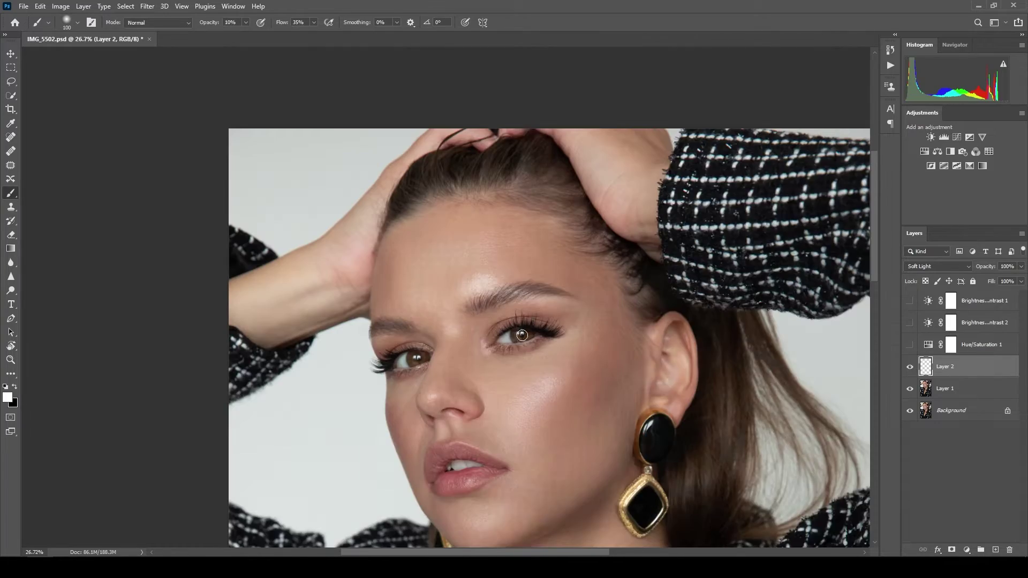
Step: Darken bright areas of the face in the colour view with a 20 px black brush at 20% opacity
scroll(523, 335, "up", 3)
scroll(514, 330, "down", 2)
key("bracketleft")
key("bracketleft")
key("bracketleft")
key("bracketleft")
key("bracketleft")
key("bracketleft")
key("bracketleft")
key("bracketleft")
key("bracketleft")
key("bracketleft")
key("bracketleft")
key("2")
key("x")
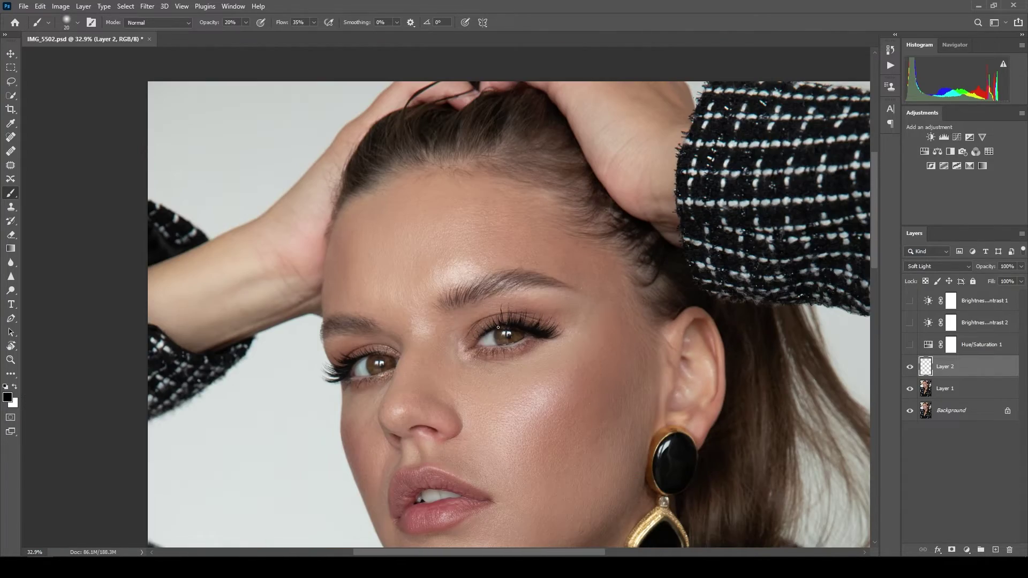
Step: Turn the black-and-white helper layers back on and lighten dark spots below the eye with a 6 px white brush at 15% opacity
key("F2")
scroll(499, 327, "up", 4)
key("bracketleft")
key("bracketleft")
key("bracketleft")
key("bracketleft")
key("bracketleft")
key("bracketleft")
key("x")
key("1")
key("5")
scroll(482, 265, "up", 2)
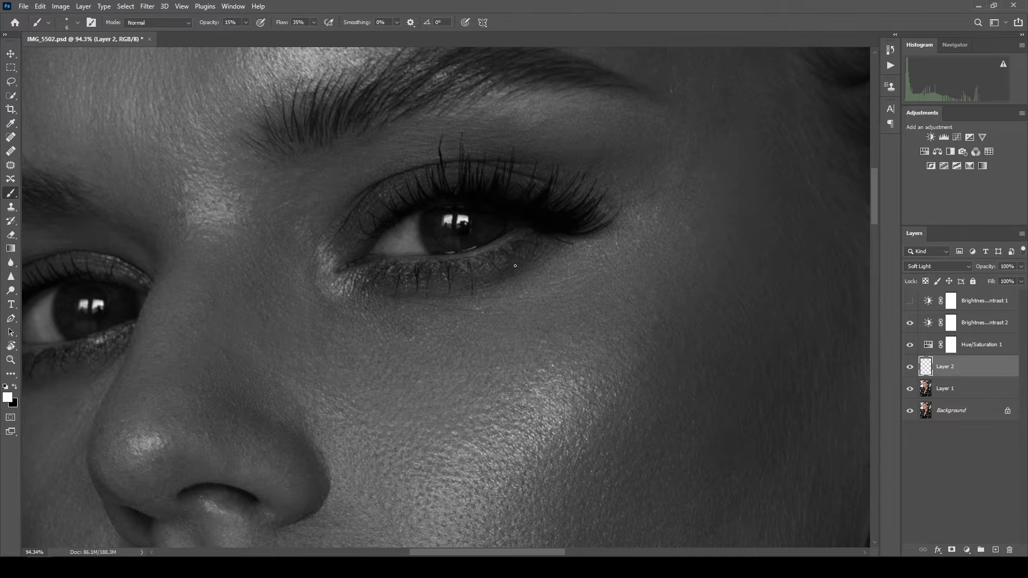
Step: Lighten the remaining dark spots in the under-eye area in white at 15% opacity with a reduced brush
scroll(490, 285, "down", 2)
scroll(448, 294, "down", 3)
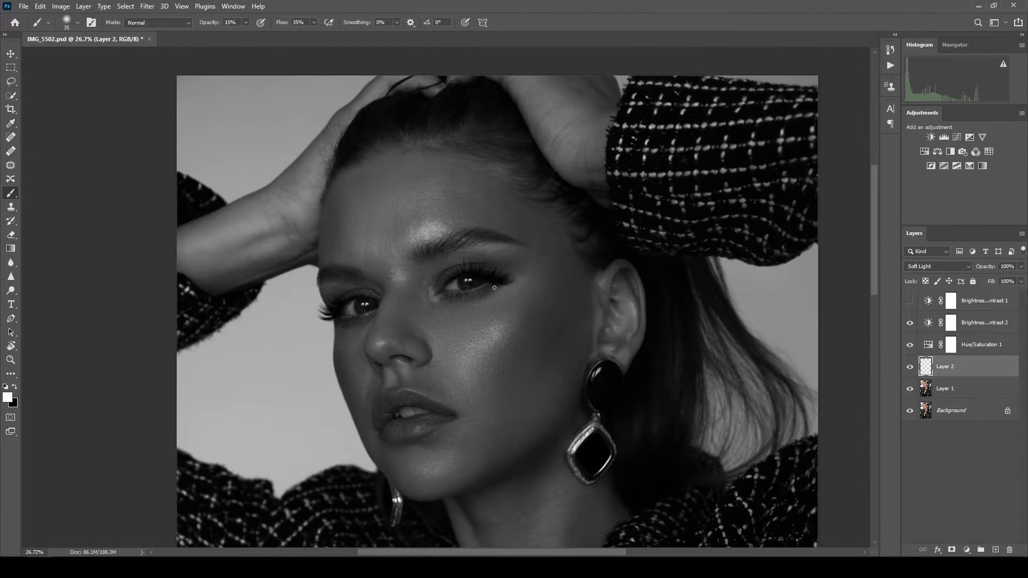
scroll(489, 295, "up", 6)
key("bracketleft")
key("bracketleft")
key("bracketleft")
key("bracketleft")
Step: Lighten the larger dark patches of the face in white at 15% opacity with a 40 px brush
scroll(429, 292, "down", 4)
key("bracketright")
key("bracketright")
key("bracketright")
key("bracketright")
key("bracketright")
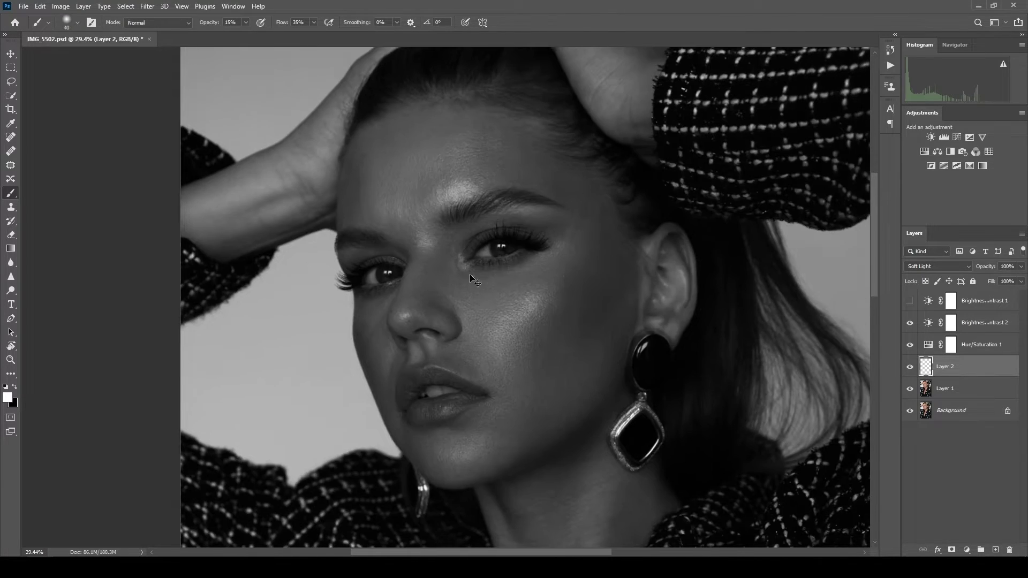
Step: Hide the Brightness/Contrast 2 helper layer and lighten dark areas around the nose and mouth with a 20 px white brush at 10% opacity
scroll(470, 275, "up", 3)
scroll(470, 274, "down", 1)
left_click(910, 323)
key("bracketright")
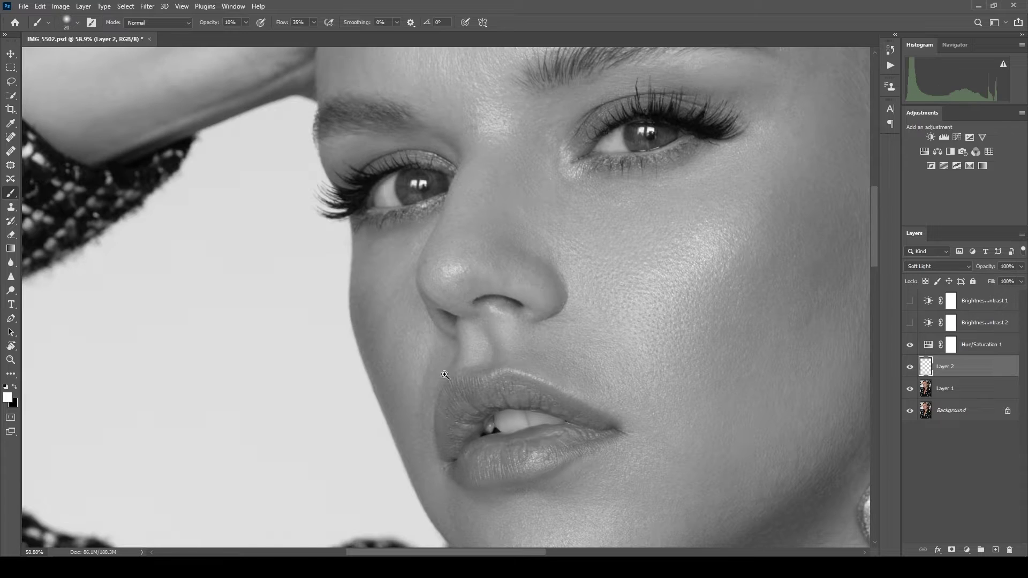
Step: Show Brightness/Contrast 2 again and darken bright spots between nose and cheek with a 10 px black brush at 10% opacity
scroll(445, 375, "down", 3)
left_click(909, 323)
scroll(480, 409, "up", 4)
key("x")
key("bracketleft")
key("bracketleft")
left_click_drag(521, 345, 502, 307)
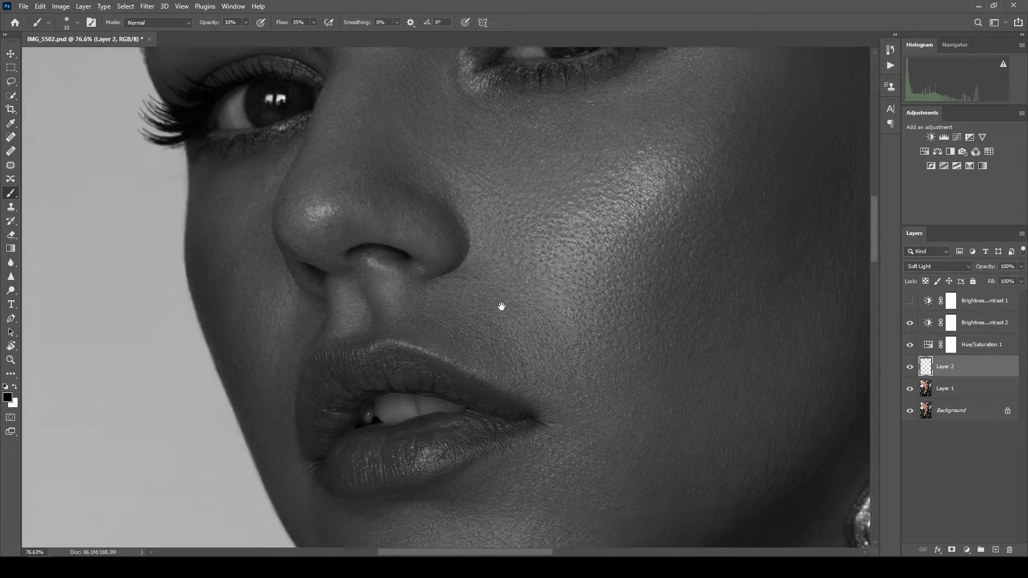
Step: Lighten broad dark areas of the cheek in white at 10% opacity with a 50 px brush
scroll(502, 307, "down", 2)
key("bracketright")
key("bracketright")
key("bracketright")
key("bracketright")
key("x")
scroll(482, 317, "down", 4)
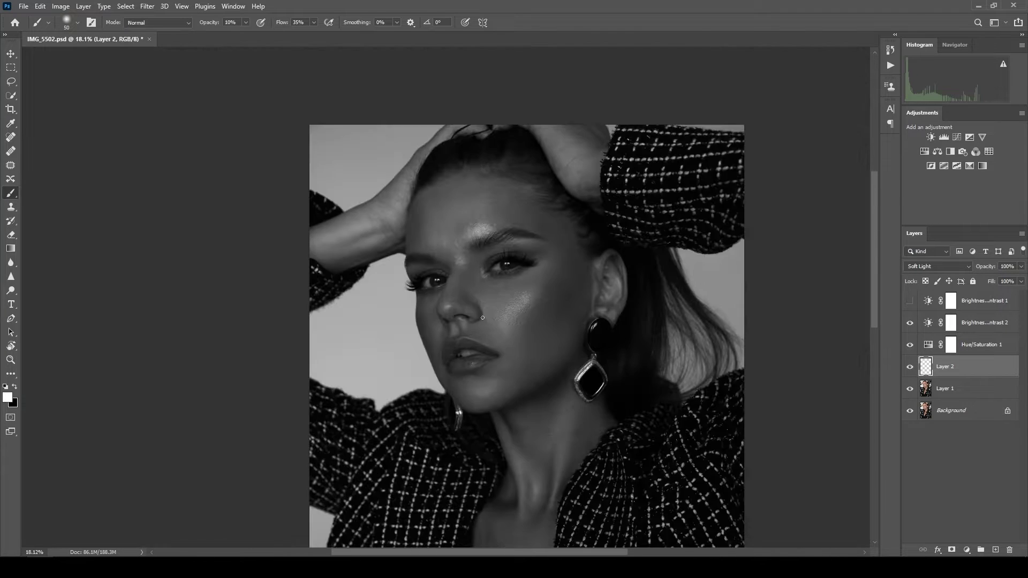
Step: Lighten small dark spots below the far eye and beside the nose with a 7 px white brush at 10% opacity
scroll(483, 317, "up", 8)
key("bracketleft")
key("bracketleft")
key("bracketleft")
key("bracketleft")
key("bracketleft")
key("bracketleft")
key("bracketleft")
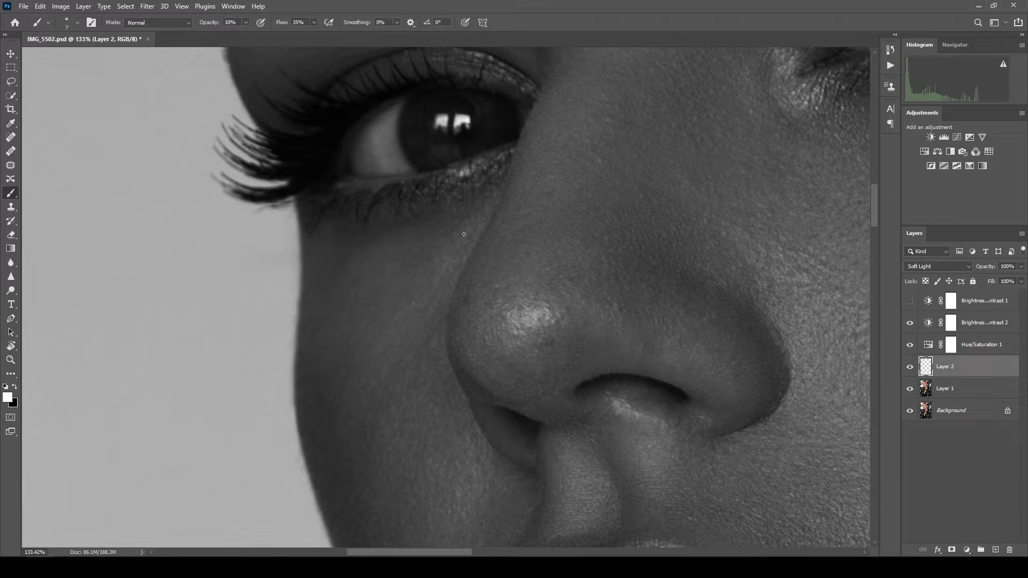
Step: Darken overly bright areas on the far side of the face with a 35 px black brush at 10% opacity
scroll(464, 234, "down", 5)
key("bracketright")
key("bracketright")
key("bracketright")
key("bracketright")
key("bracketright")
key("bracketright")
key("bracketright")
key("bracketright")
key("x")
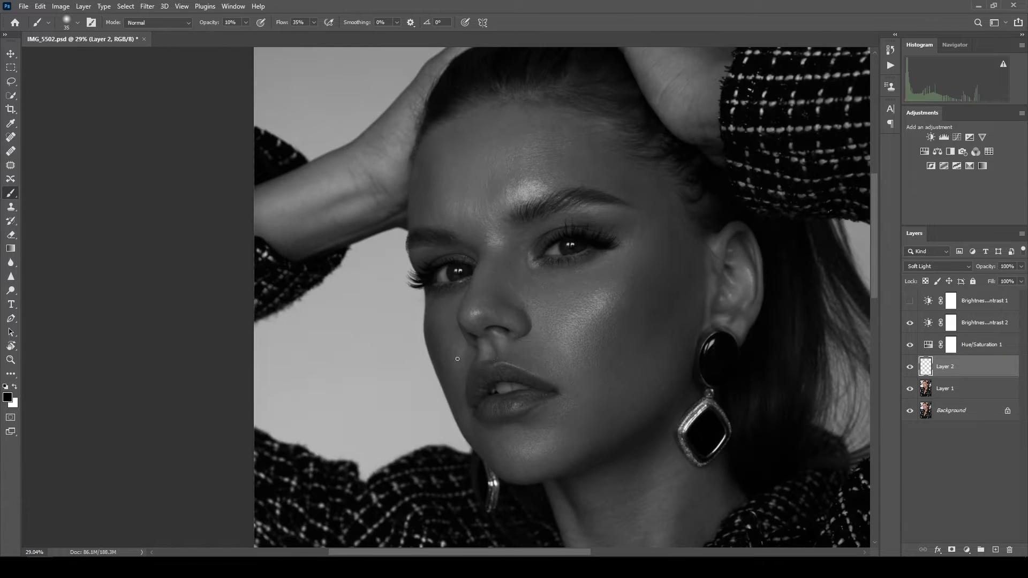
Step: Lighten large dark areas of the face in white at 12% opacity with a 50 px brush
scroll(458, 359, "down", 1)
key("bracketright")
key("bracketright")
key("bracketright")
key("x")
scroll(458, 276, "down", 2)
scroll(543, 288, "up", 1)
key("1")
key("2")
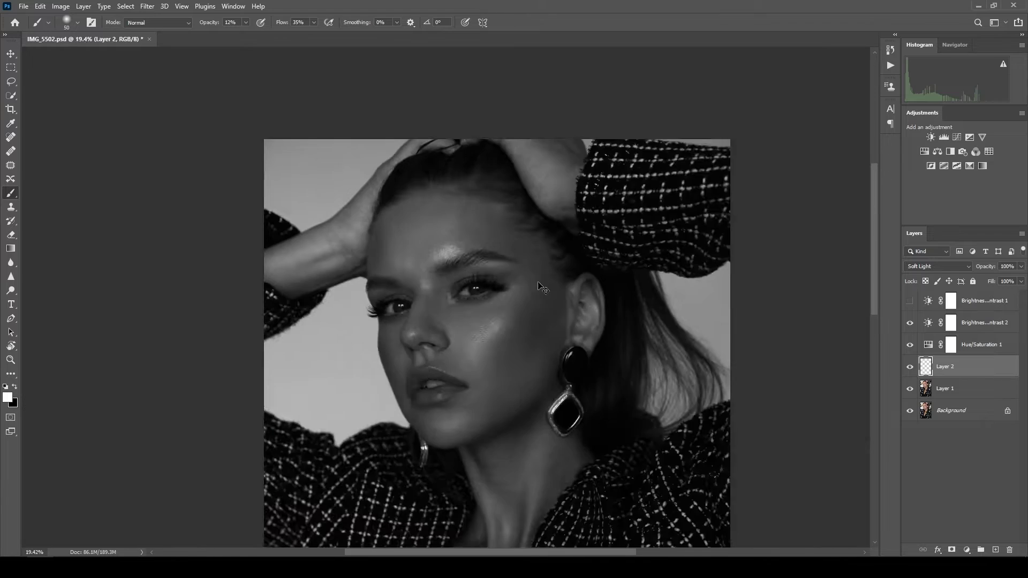
Step: Lighten dark patches on the cheek near the ear with a 20 px white brush at 12% opacity
scroll(539, 285, "up", 5)
key("bracketleft")
key("bracketleft")
key("bracketleft")
key("bracketleft")
key("bracketleft")
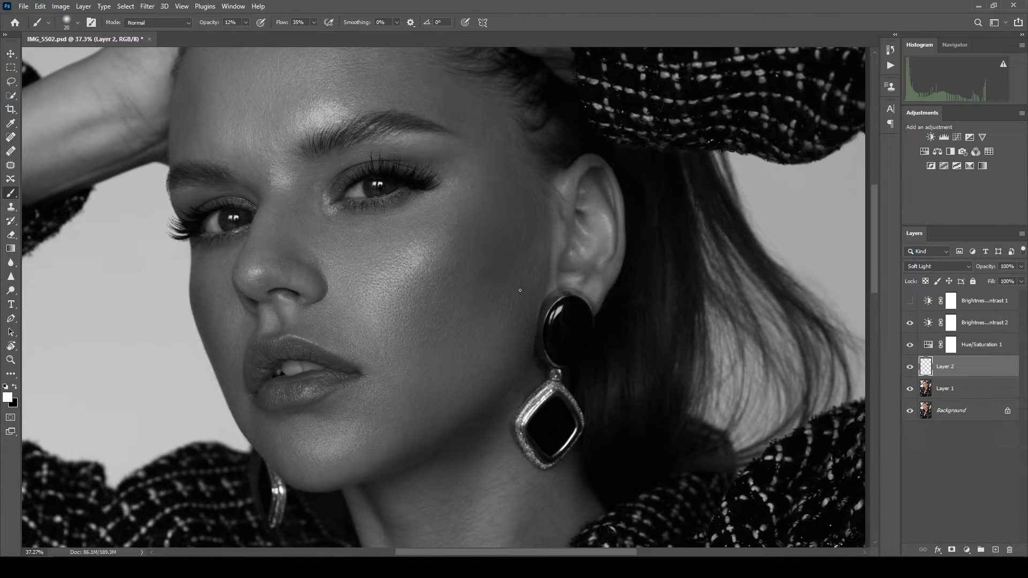
Step: Soften the tonal transitions on the cheek beside the ear with a 20 px brush at 6% opacity
scroll(514, 289, "up", 1)
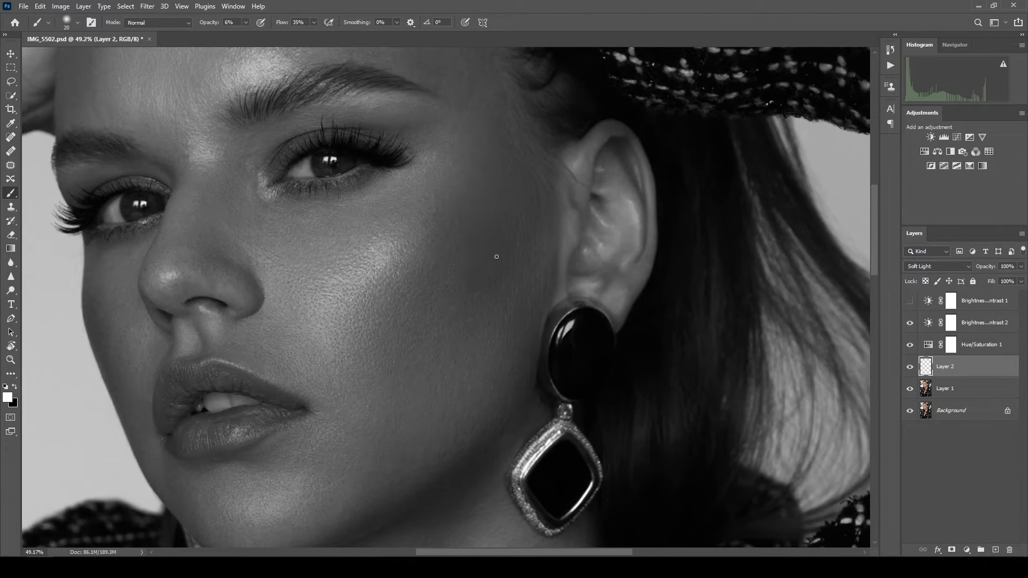
key("0")
key("6")
scroll(514, 246, "down", 2)
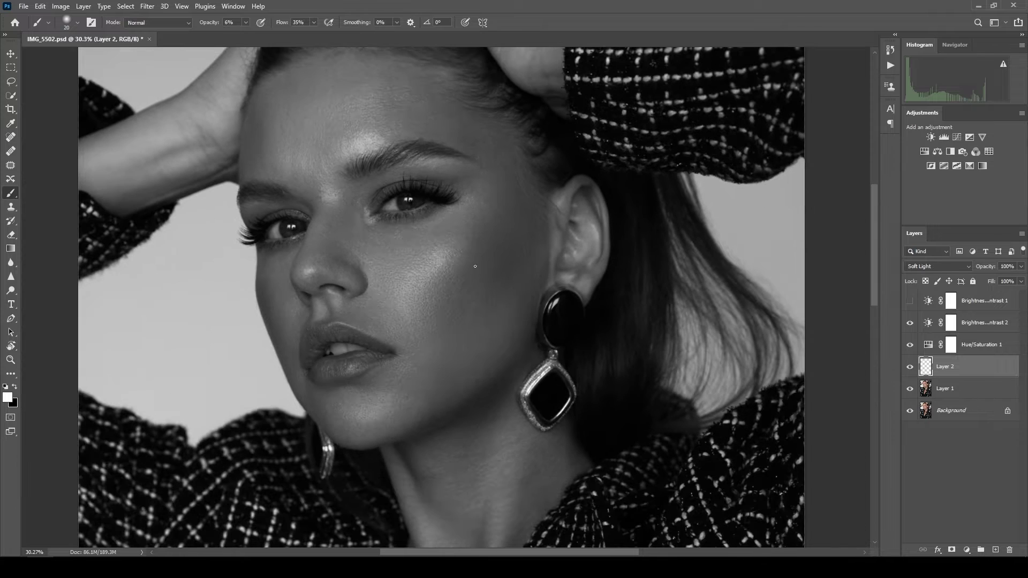
scroll(450, 314, "down", 2)
key("x")
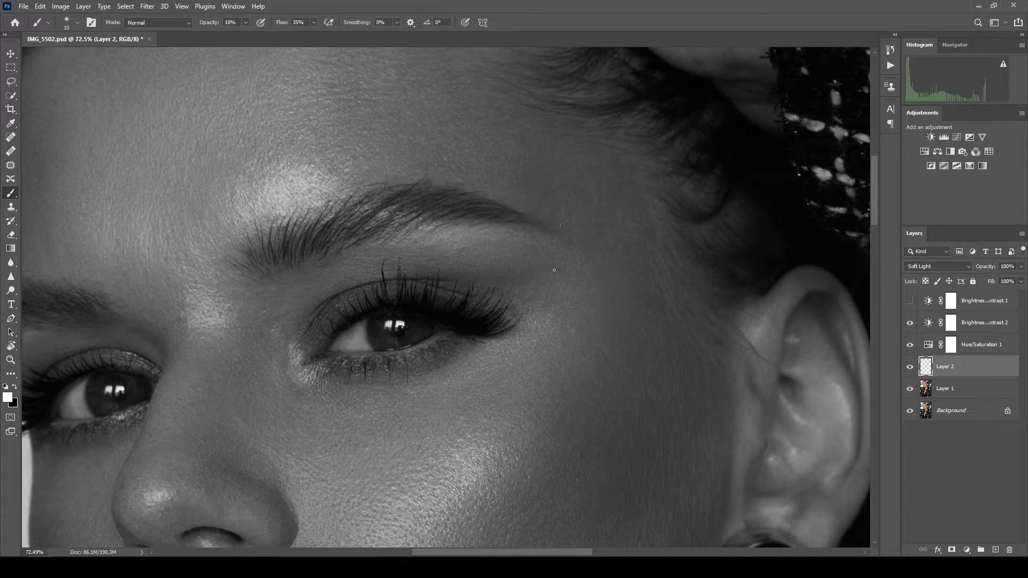
Step: Lighten dark spots around the eyebrow and outer eye corner in white at 10% opacity with a small 10 to 15 px brush
key("bracketleft")
key("bracketleft")
key("bracketleft")
key("bracketleft")
key("bracketleft")
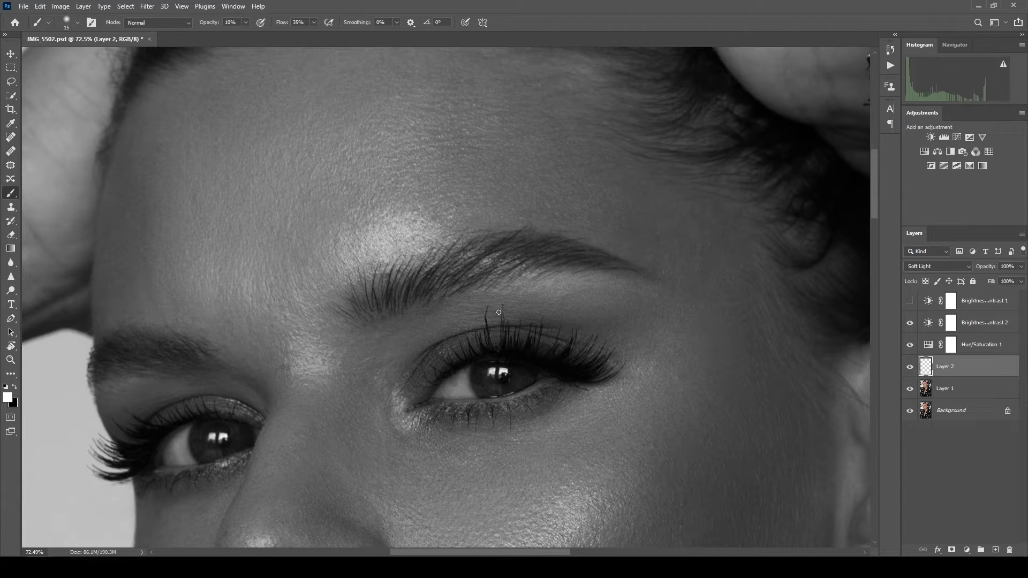
Step: Darken bright spots on the forehead in black at 13% opacity, reducing the brush from 15 px to 9 px
scroll(499, 312, "up", 3)
key("x")
key("bracketleft")
key("bracketleft")
key("bracketleft")
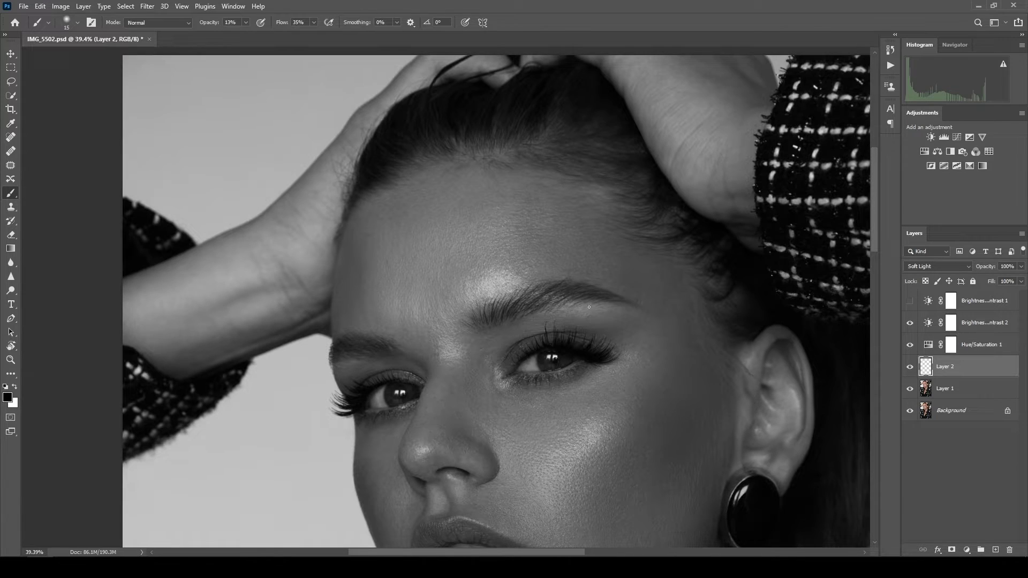
scroll(589, 307, "down", 5)
key("bracketleft")
key("bracketleft")
scroll(523, 313, "up", 8)
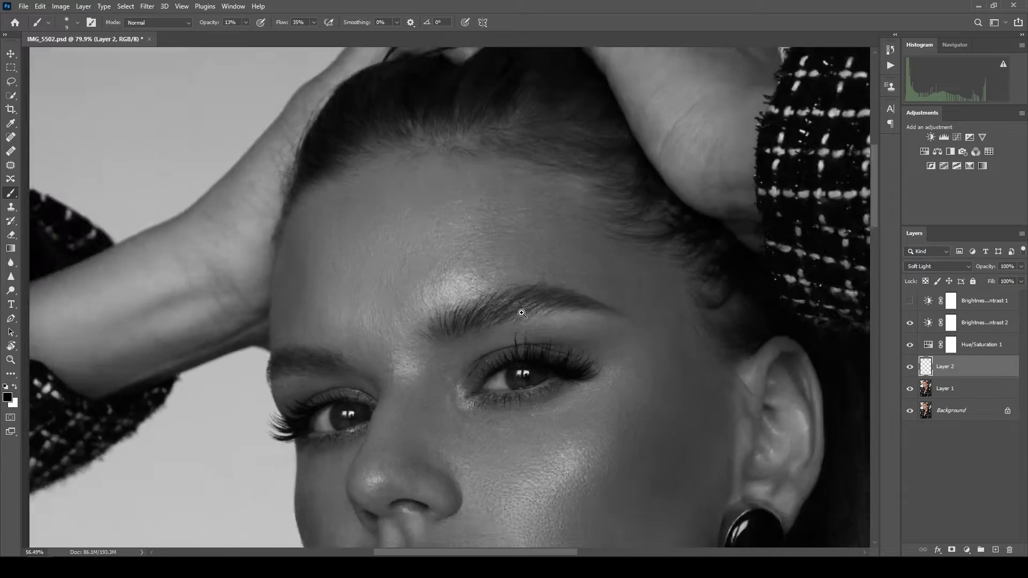
Step: Darken broader bright areas of the forehead with a 45 px black brush at 13% opacity
scroll(522, 314, "down", 5)
key("bracketright")
key("bracketright")
key("bracketright")
key("bracketright")
key("bracketright")
key("bracketright")
key("bracketright")
scroll(442, 305, "up", 6)
scroll(530, 304, "down", 5)
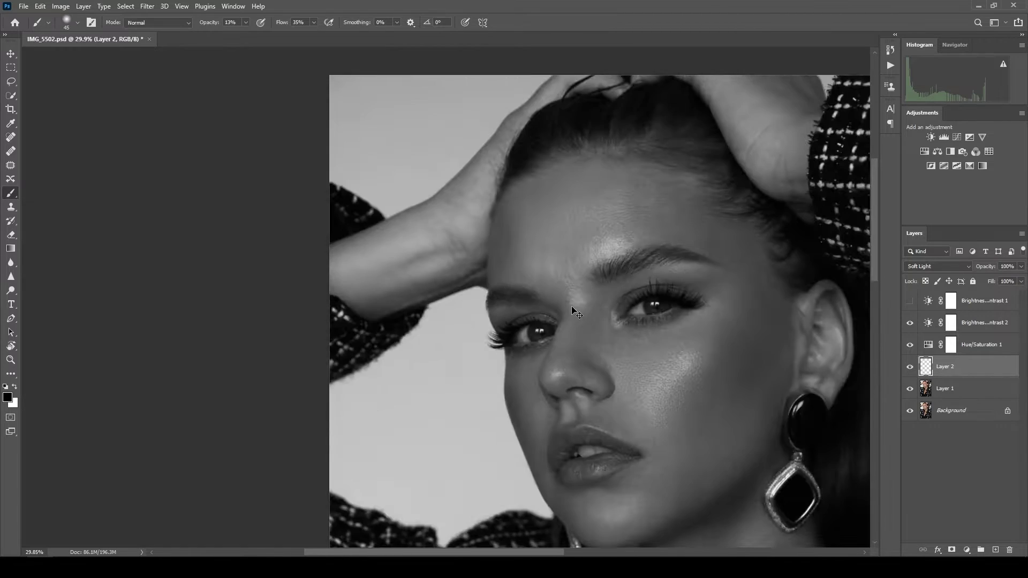
Step: Turn on the Brightness/Contrast 1 helper layer and lighten small dark spots on the forehead with a 9 px white brush at 20% opacity
key("bracketright")
key("2")
key("x")
scroll(553, 196, "up", 6)
key("x")
scroll(590, 236, "down", 4)
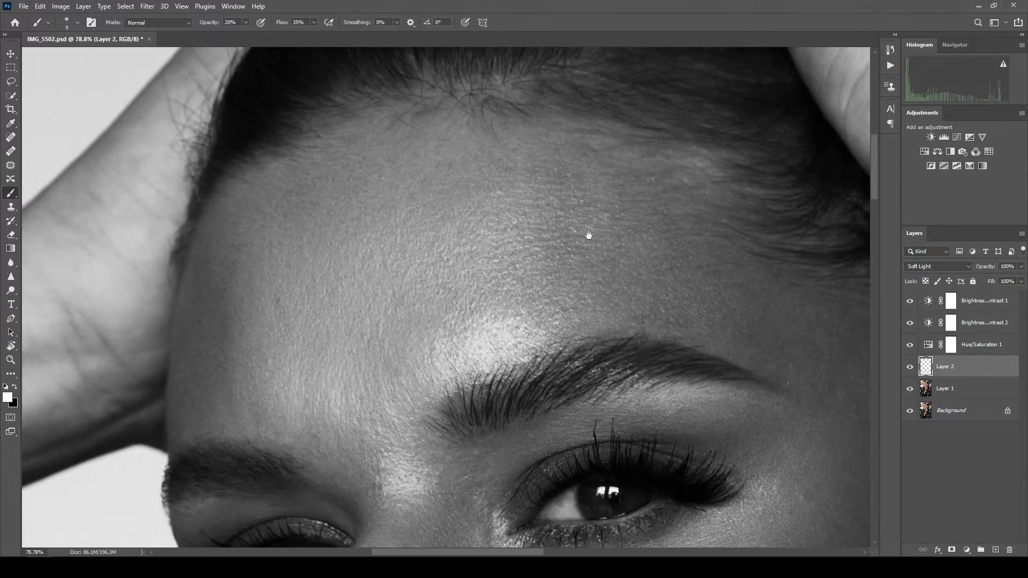
Step: Even out the larger forehead and face areas in white at 10% opacity, enlarging the brush from 20 px to 70 px
key("bracketright")
key("bracketright")
key("bracketright")
key("1")
scroll(612, 257, "down", 2)
key("x")
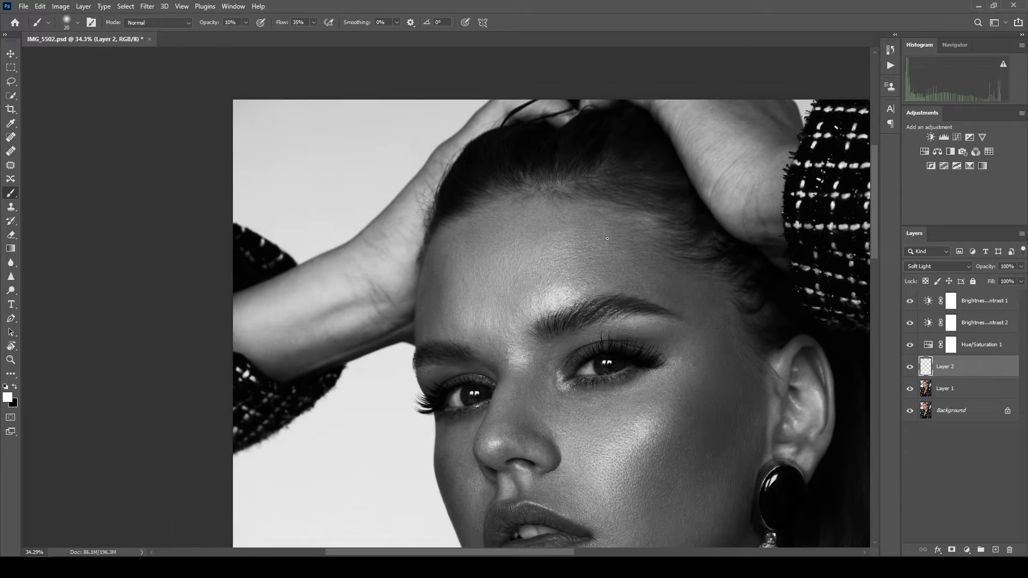
scroll(640, 264, "down", 3)
scroll(567, 319, "down", 1)
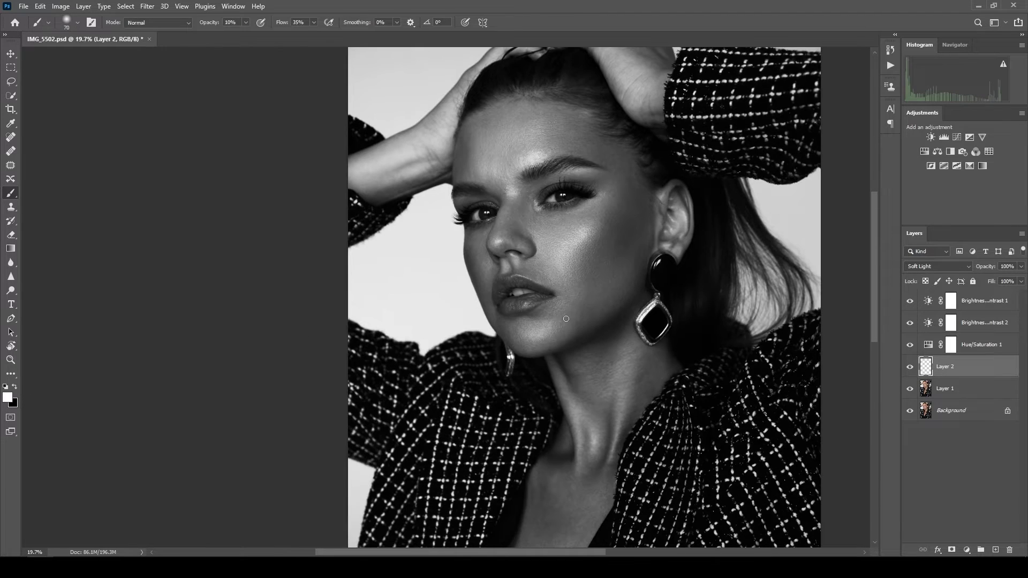
Step: Darken small bright spots on the chin and around the mouth with a 9 px black brush at 10% opacity
scroll(588, 299, "down", 1)
scroll(468, 353, "up", 10)
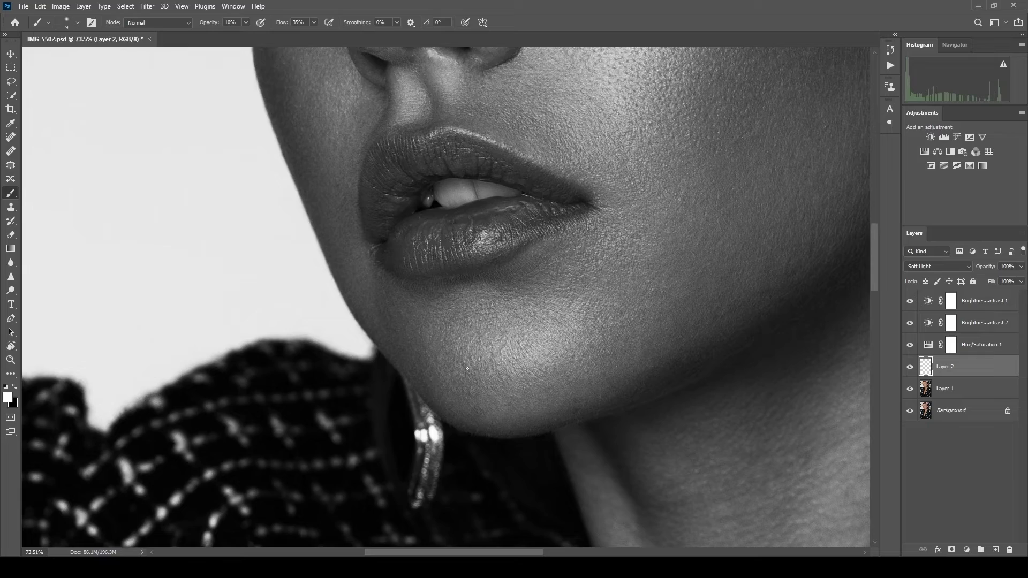
key("x")
left_click_drag(522, 400, 508, 341)
scroll(552, 335, "up", 1)
left_click_drag(622, 214, 500, 295)
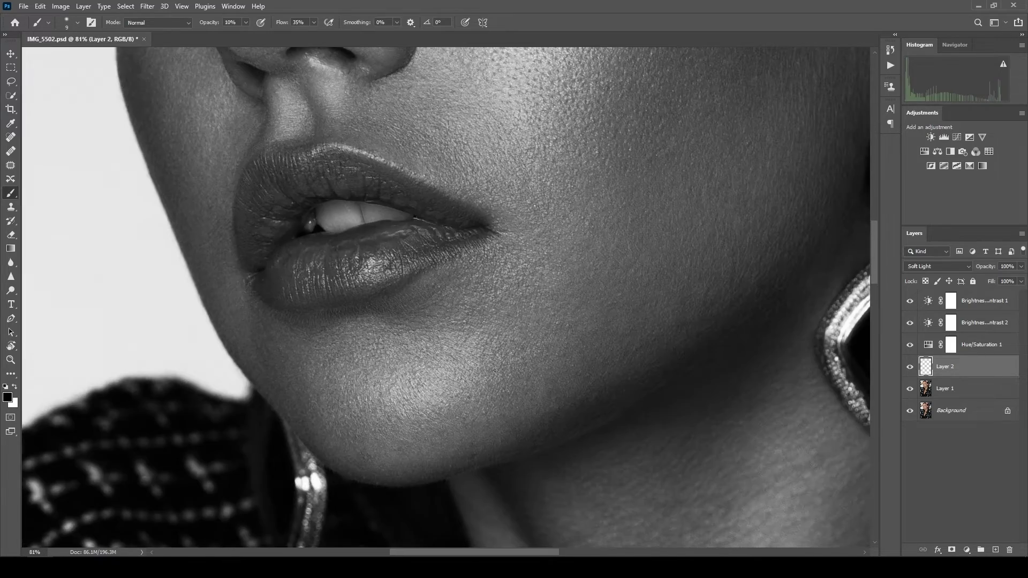
Step: Lighten dark areas of the lower face in white at 10% opacity with a 15 px brush
scroll(508, 282, "up", 1)
key("x")
scroll(508, 282, "down", 8)
key("bracketright")
key("bracketright")
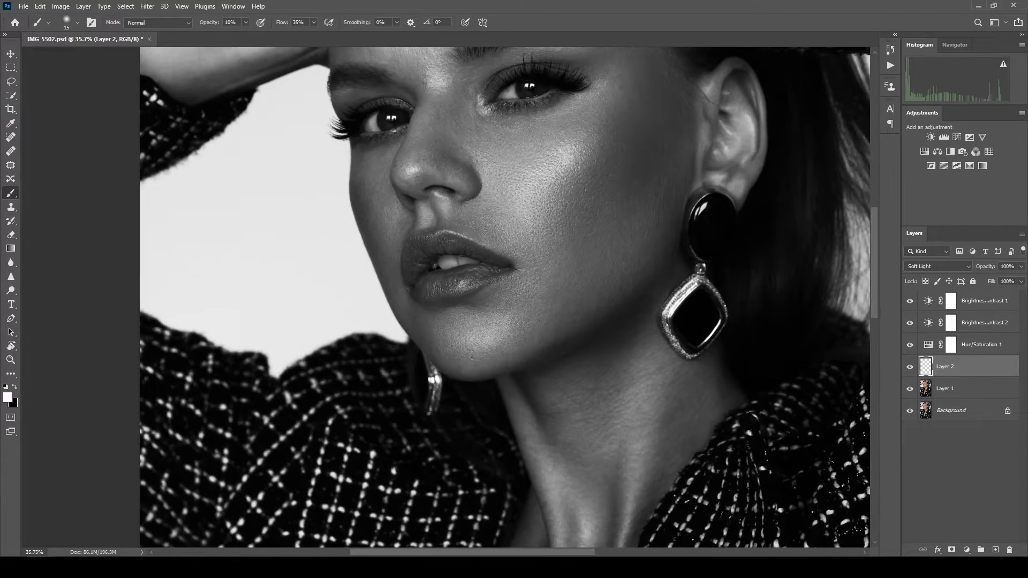
Step: Darken fine bright spots in the chin highlight with a 6 px black brush at 10% opacity
scroll(429, 363, "up", 8)
scroll(429, 364, "down", 2)
key("bracketright")
scroll(430, 364, "up", 3)
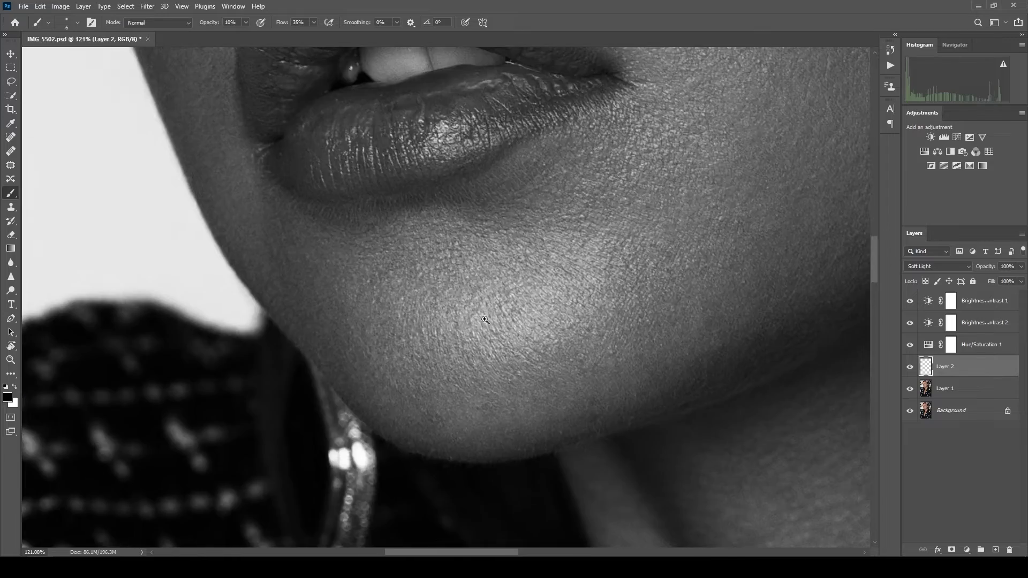
Step: Lighten small dark spots below the lips and at the mouth corner with an 8 px white brush at 10% opacity
scroll(462, 332, "down", 5)
key("bracketleft")
key("bracketleft")
key("bracketleft")
key("bracketleft")
scroll(516, 287, "up", 3)
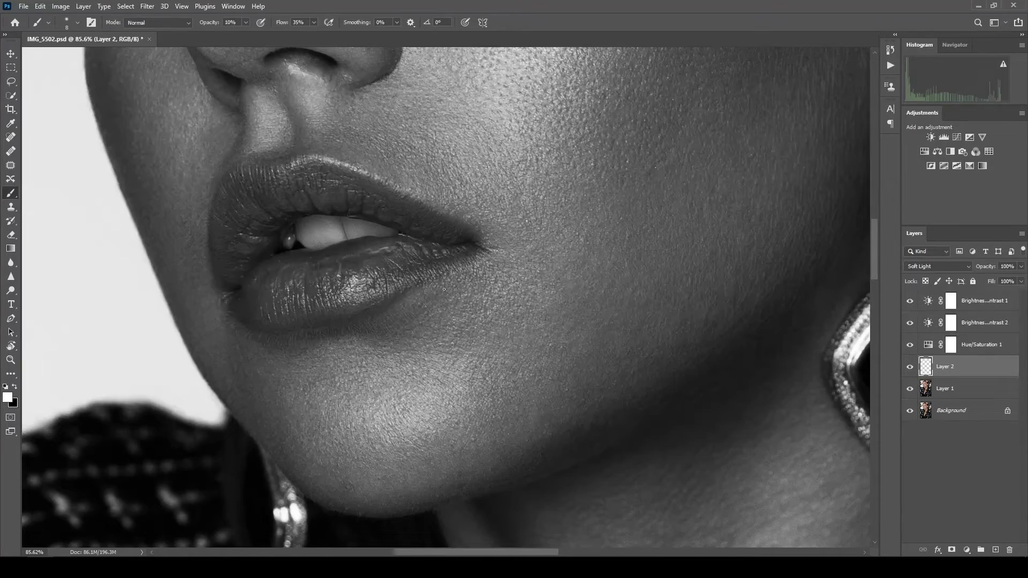
key("bracketleft")
key("bracketleft")
key("bracketleft")
scroll(520, 278, "down", 2)
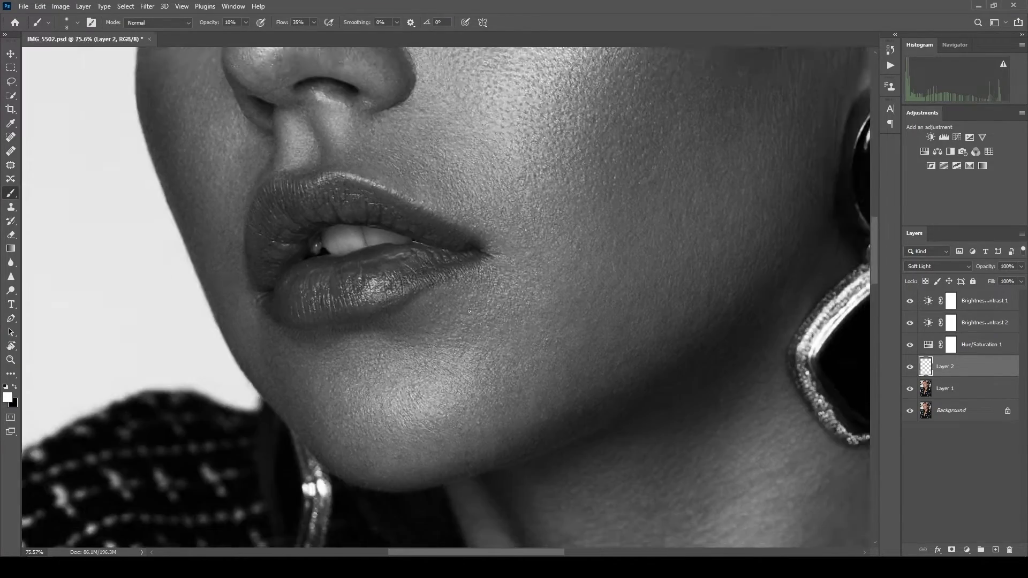
Step: Darken bright patches on the lower cheek with a 15 px black brush at 10% opacity
scroll(520, 278, "up", 4)
scroll(530, 313, "down", 2)
key("x")
scroll(535, 300, "down", 5)
key("bracketright")
key("bracketright")
key("bracketright")
key("bracketright")
key("bracketright")
key("bracketright")
key("bracketright")
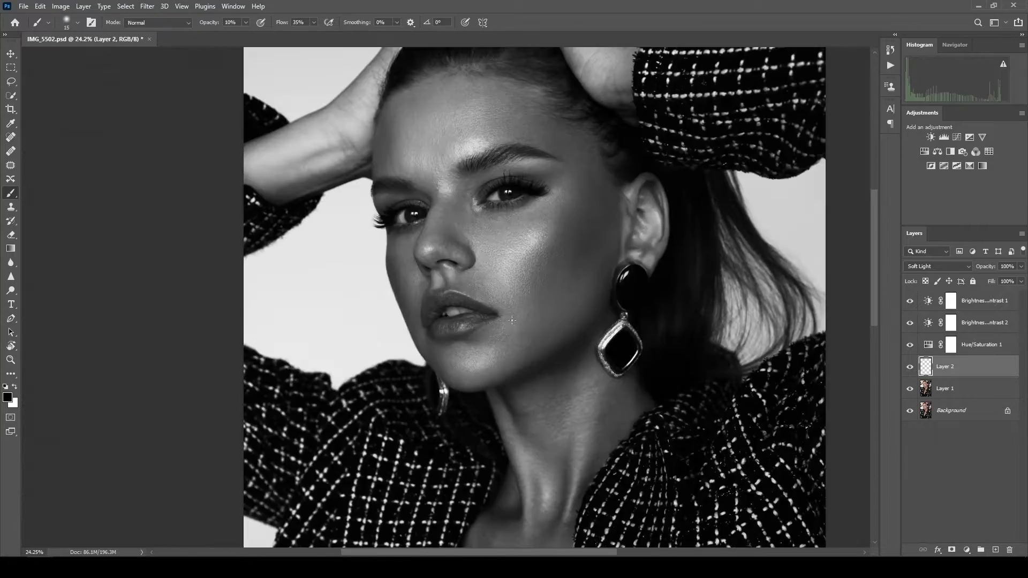
Step: Hide the Hue/Saturation 1 and Brightness/Contrast 2 helper layers and lighten the jawline in colour with a 9 px white brush at 10% opacity
scroll(536, 300, "up", 3)
left_click_drag(910, 345, 910, 323)
scroll(593, 340, "down", 1)
key("x")
key("bracketleft")
scroll(593, 340, "up", 2)
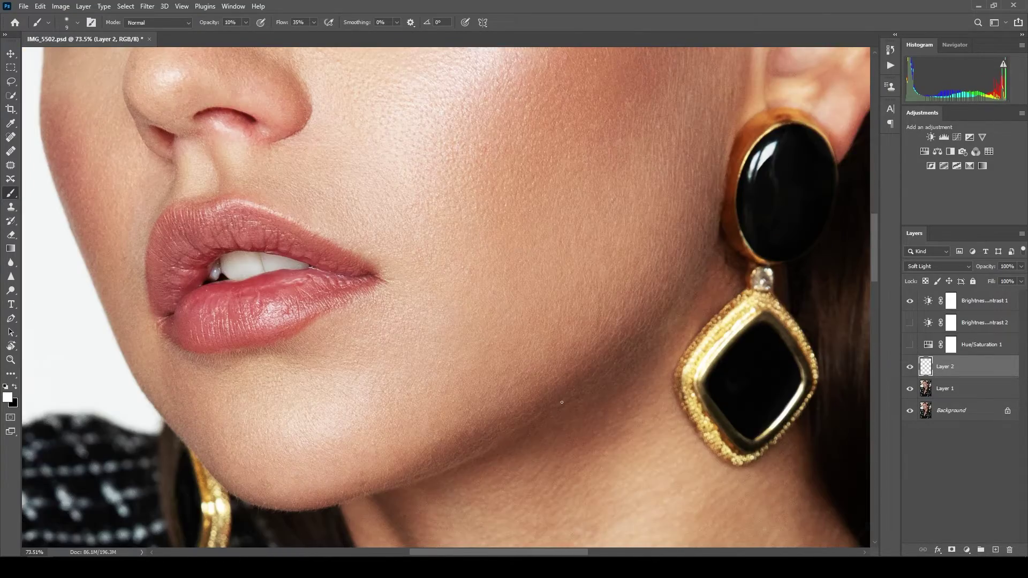
Step: Lighten the remaining dark spots along the jawline in white at 12% opacity with a reduced brush
scroll(535, 342, "down", 1)
scroll(508, 346, "up", 1)
key("bracketleft")
key("bracketleft")
key("1")
key("2")
scroll(505, 345, "down", 3)
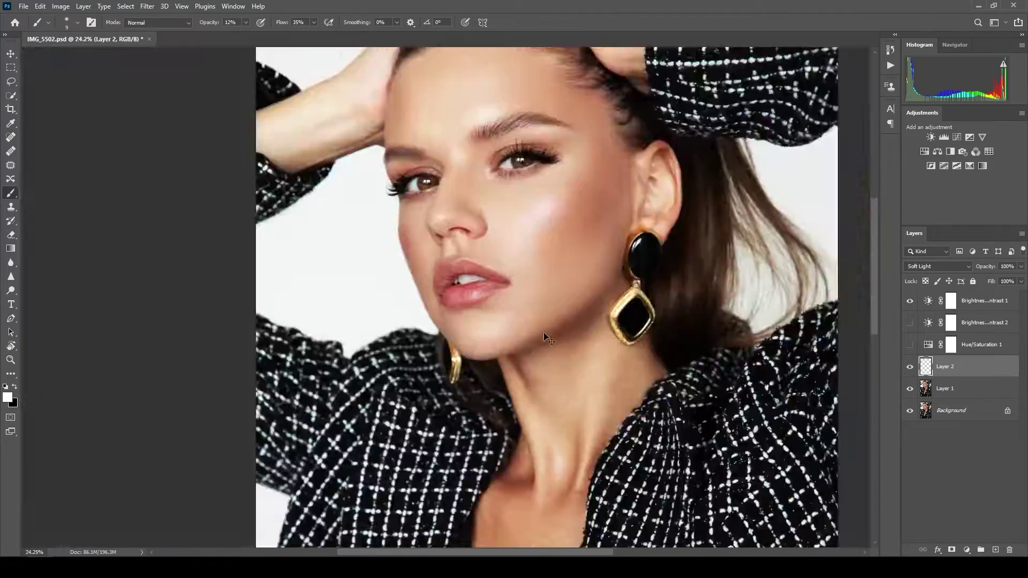
Step: Darken the bright skin along the jaw edge with a 25 px black brush at 12% opacity
scroll(536, 338, "up", 3)
key("bracketright")
key("bracketright")
key("bracketright")
key("bracketright")
key("bracketright")
key("x")
key("1")
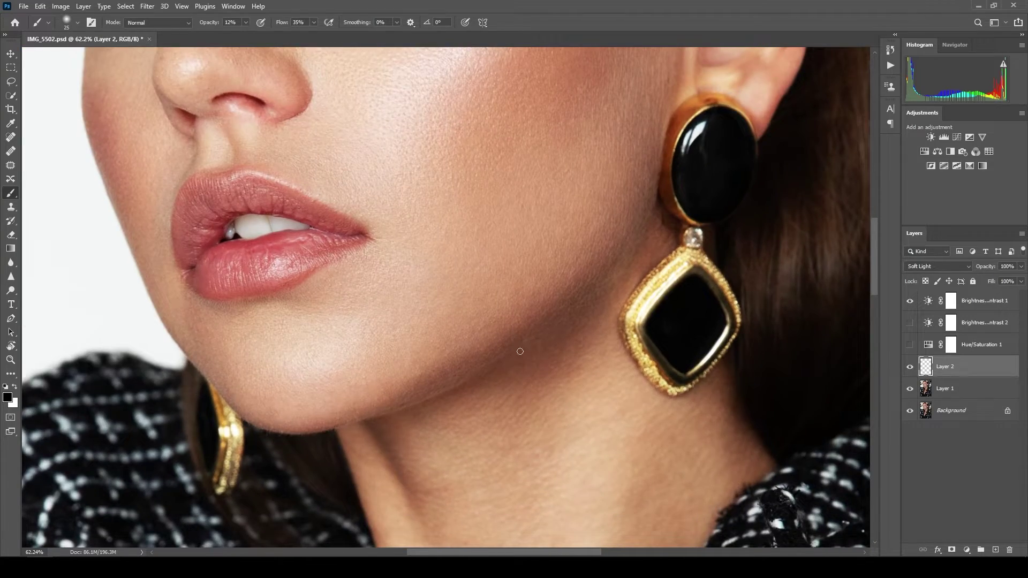
Step: Lighten the small dark spots in the jawline shadow with a 10 px white brush at 6% opacity
scroll(509, 354, "down", 2)
key("x")
scroll(524, 371, "up", 3)
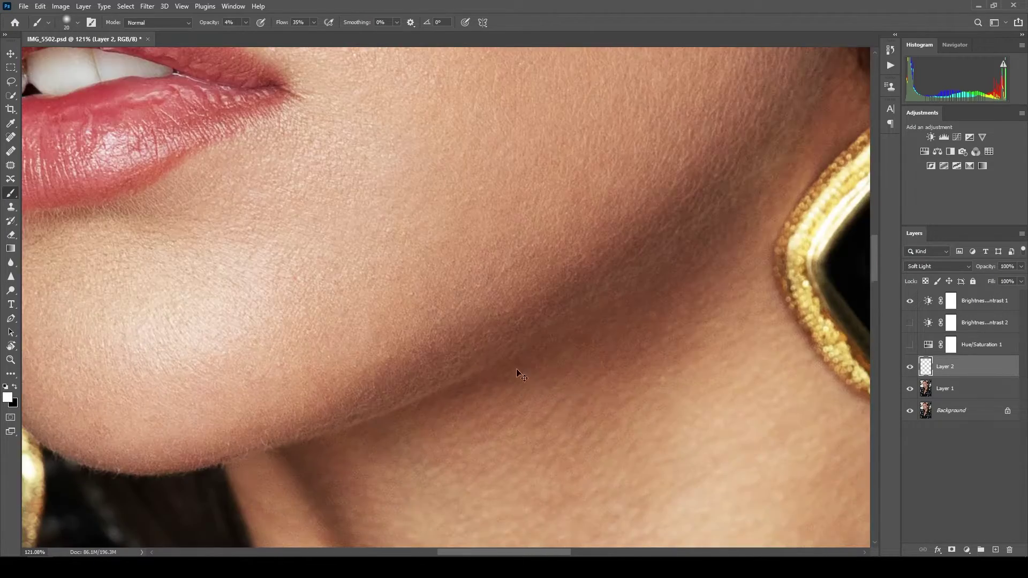
key("bracketleft")
key("bracketleft")
scroll(516, 375, "down", 1)
key("x")
key("x")
key("0")
key("6")
scroll(449, 353, "down", 1)
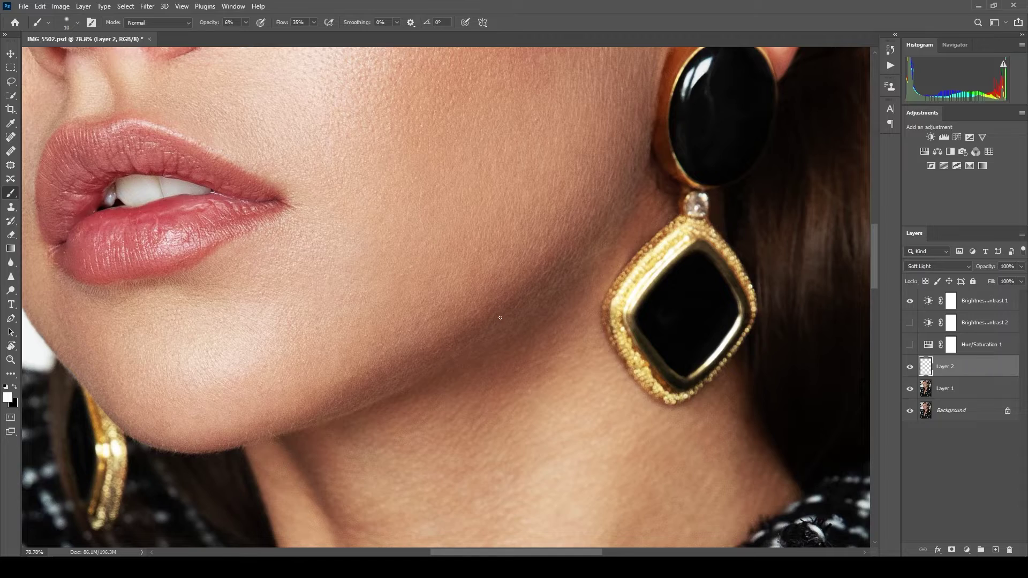
Step: Soften the wider jaw shadow near the earring with a 25 px white brush at 6% opacity
scroll(501, 318, "down", 2)
scroll(503, 327, "up", 1)
scroll(509, 334, "down", 2)
key("bracketright")
key("bracketright")
key("bracketright")
scroll(513, 341, "up", 1)
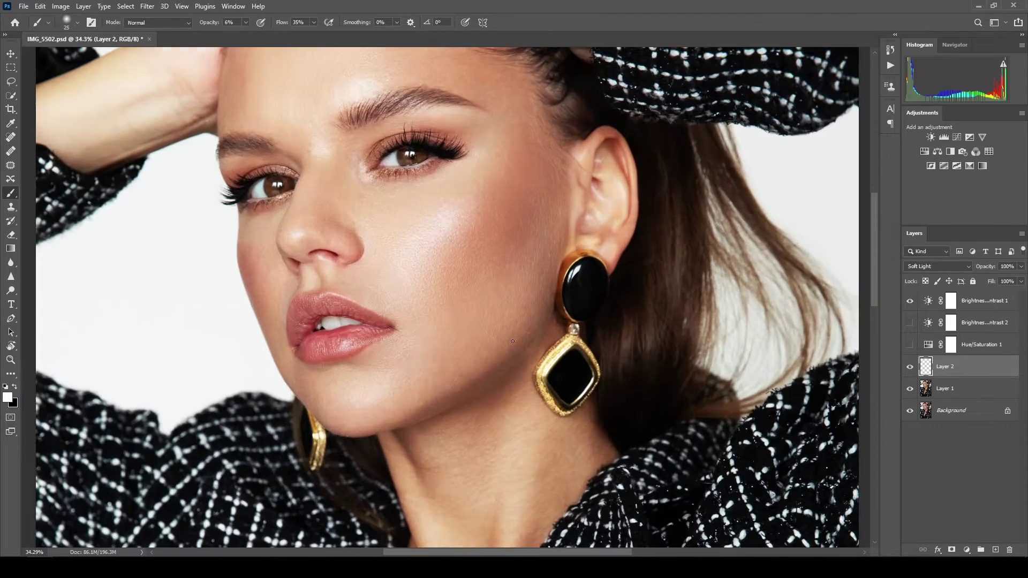
Step: Darken the bright transition between cheek and jaw with a 20 px black brush at 6% opacity
key("x")
key("bracketleft")
scroll(469, 353, "up", 1)
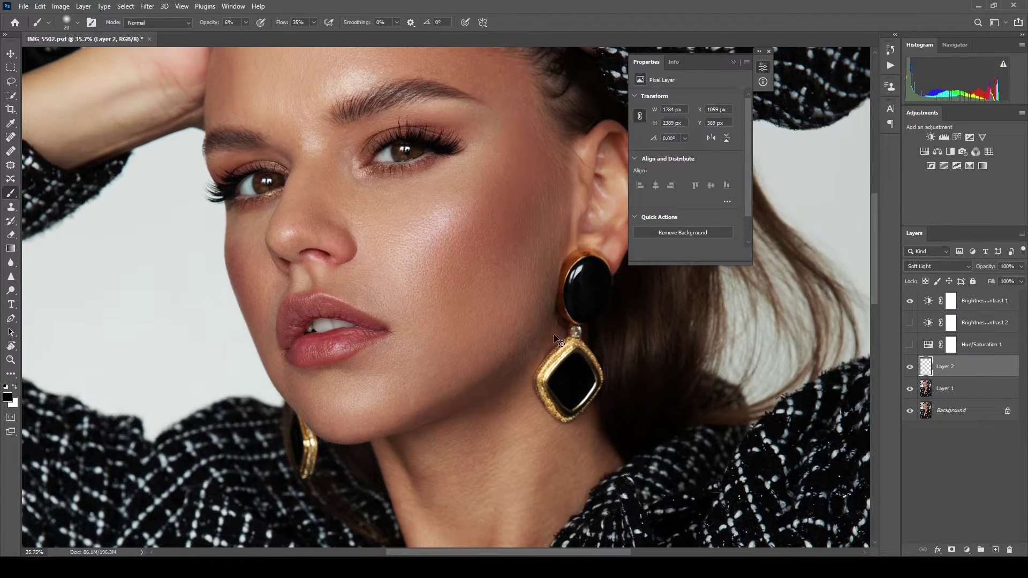
scroll(468, 353, "up", 1)
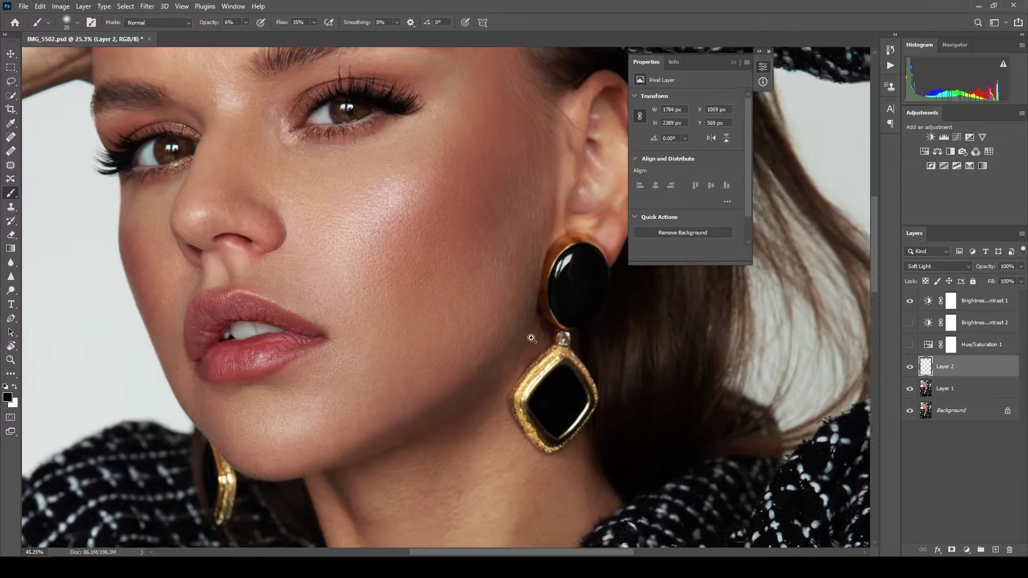
scroll(491, 305, "up", 1)
scroll(493, 322, "down", 3)
Step: Lighten the uneven areas on the lower cheek with a 25 px white brush at 6% opacity
key("bracketright")
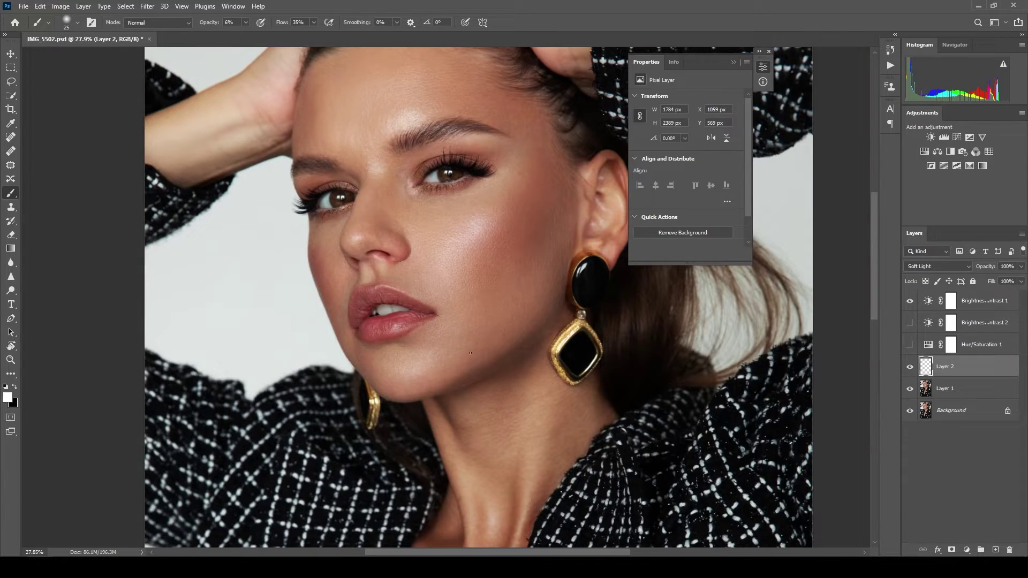
scroll(459, 334, "right", 2)
scroll(461, 343, "up", 2)
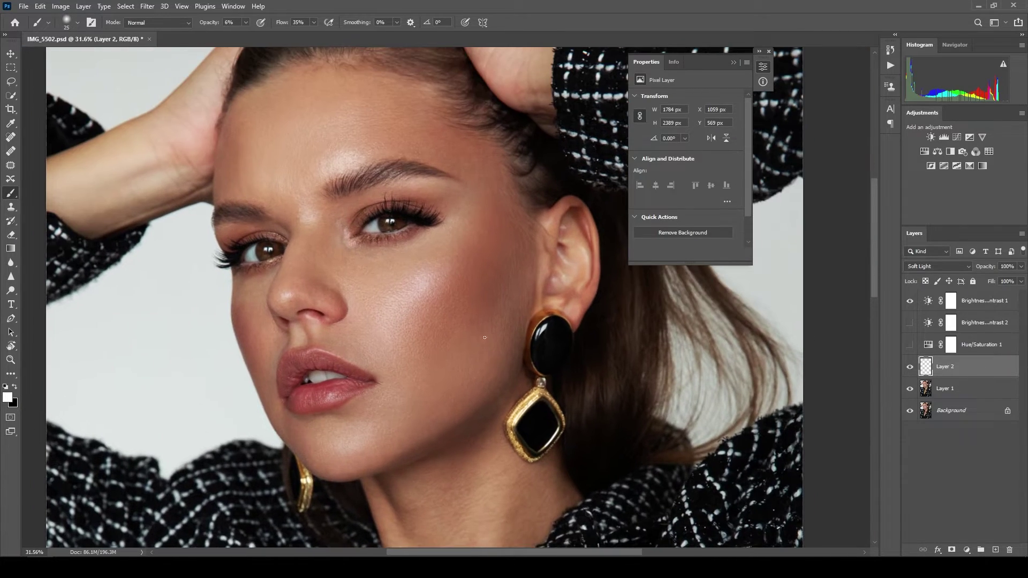
Step: Show the Hue/Saturation 1 helper layer and darken bright patches on the upper face with a 15 px black brush at 10% opacity
scroll(502, 281, "up", 2)
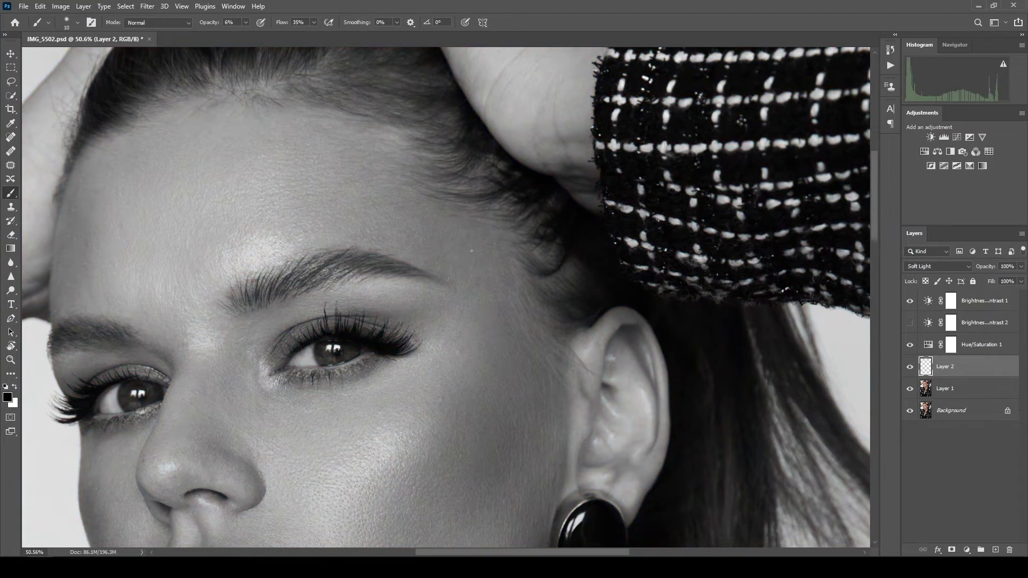
scroll(457, 247, "down", 4)
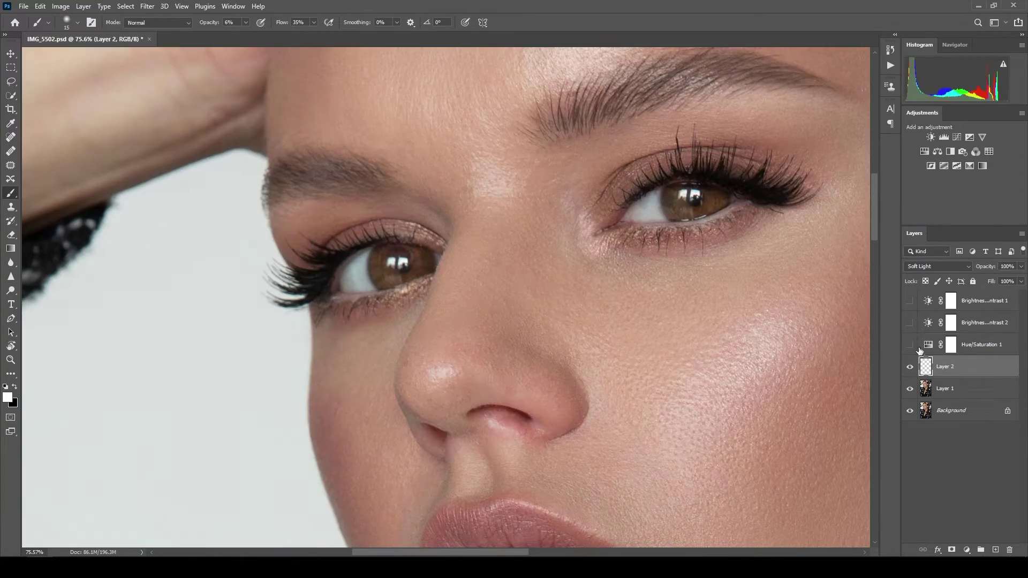
left_click(910, 345)
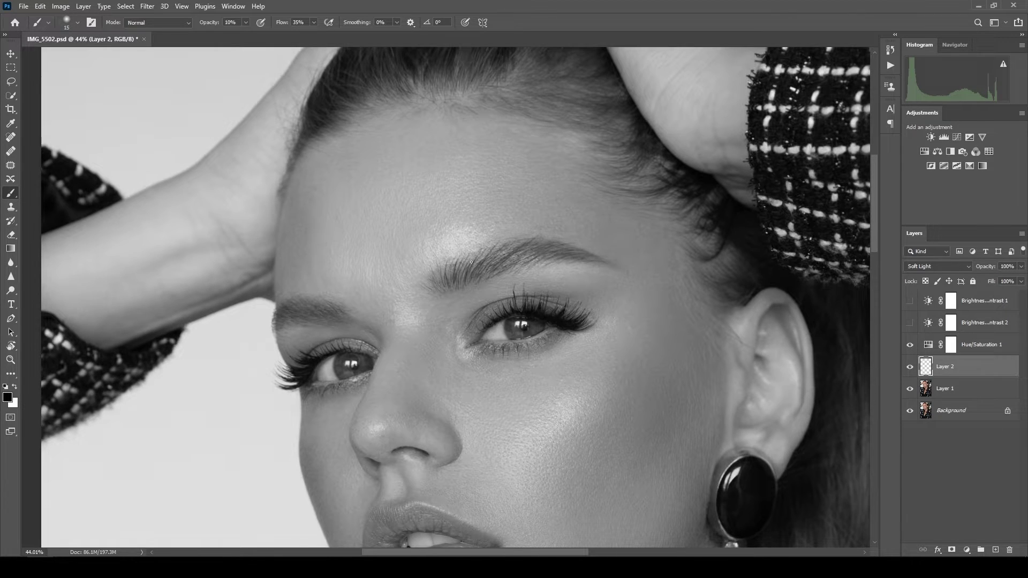
scroll(515, 269, "down", 5)
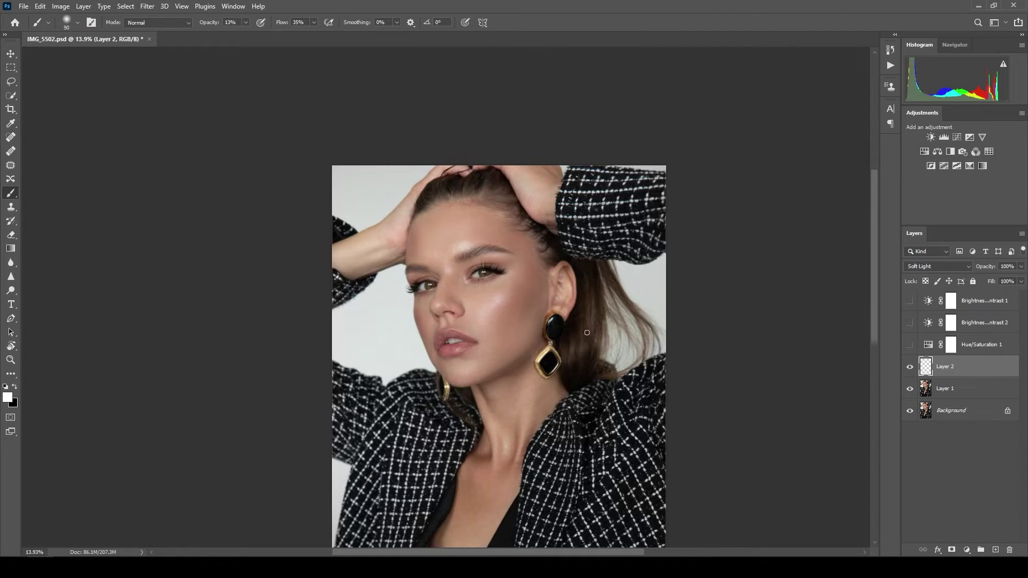
Step: Darken the thin, light areas along the hairline with a 15 px black brush at 20% opacity
key("x")
key("bracketright")
key("bracketright")
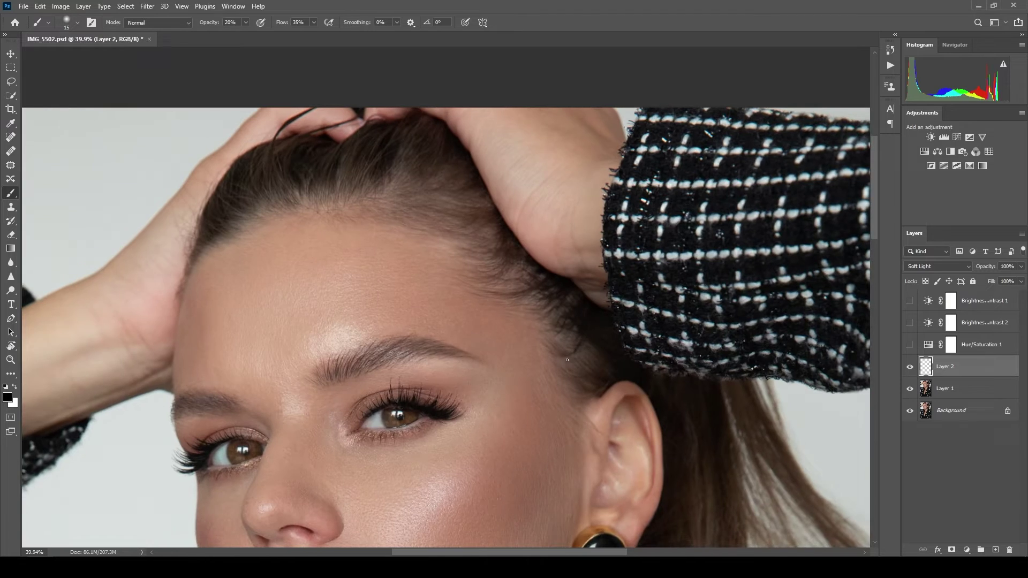
scroll(568, 360, "down", 5)
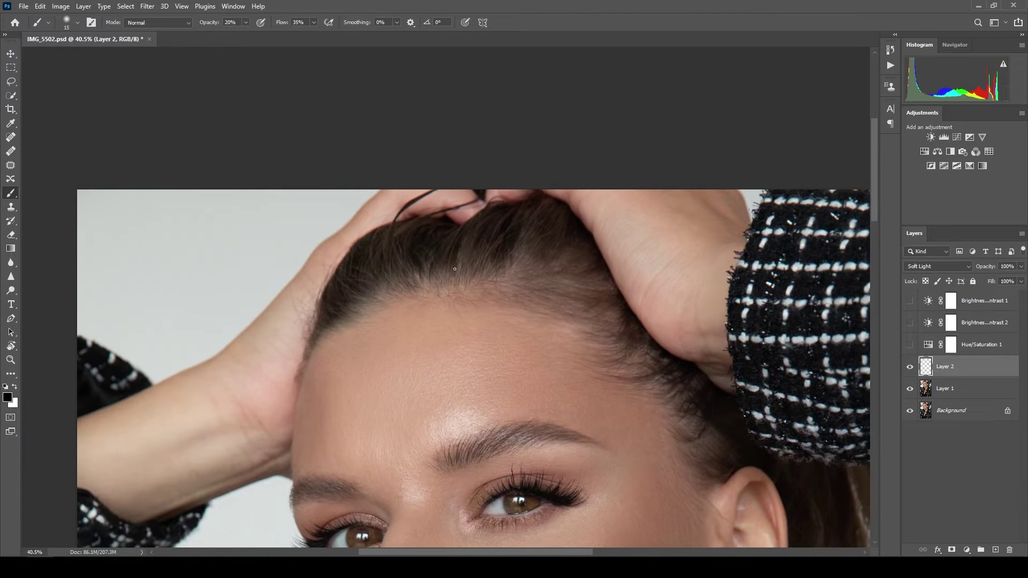
key("bracketright")
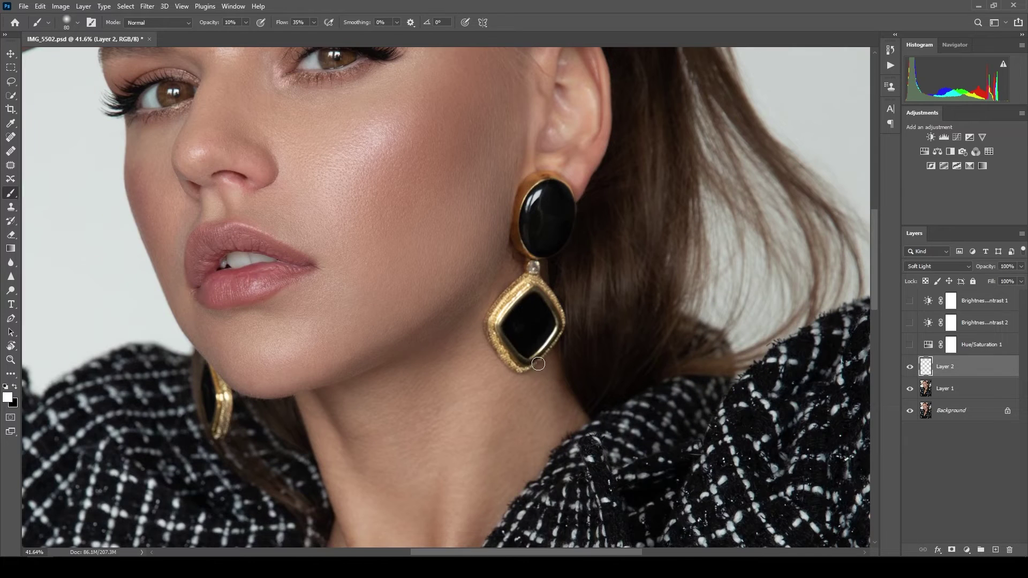
Step: Brighten the gold frame of the large earring with a 25 px white brush at 20% opacity
key("x")
scroll(545, 354, "down", 5)
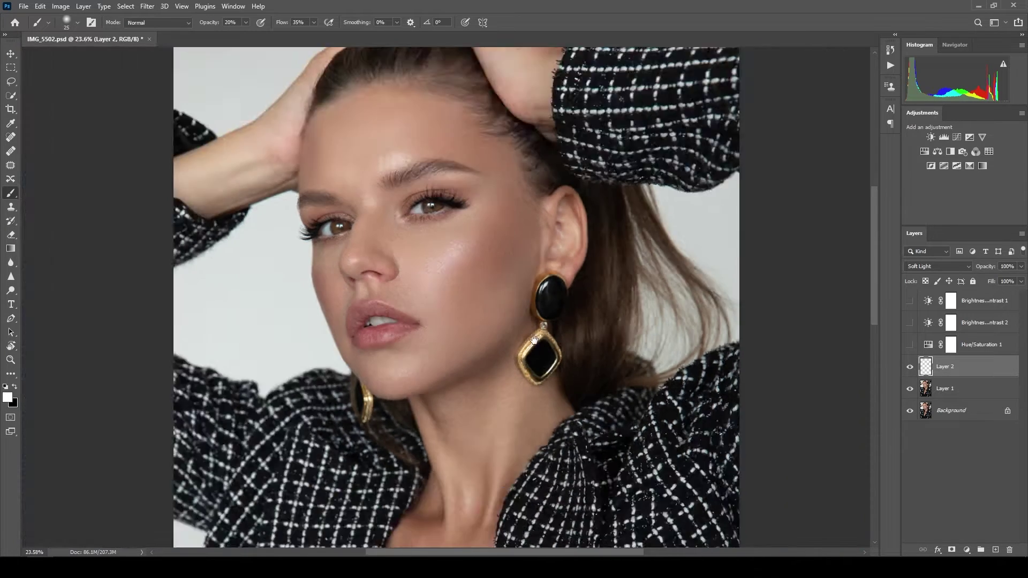
key("x")
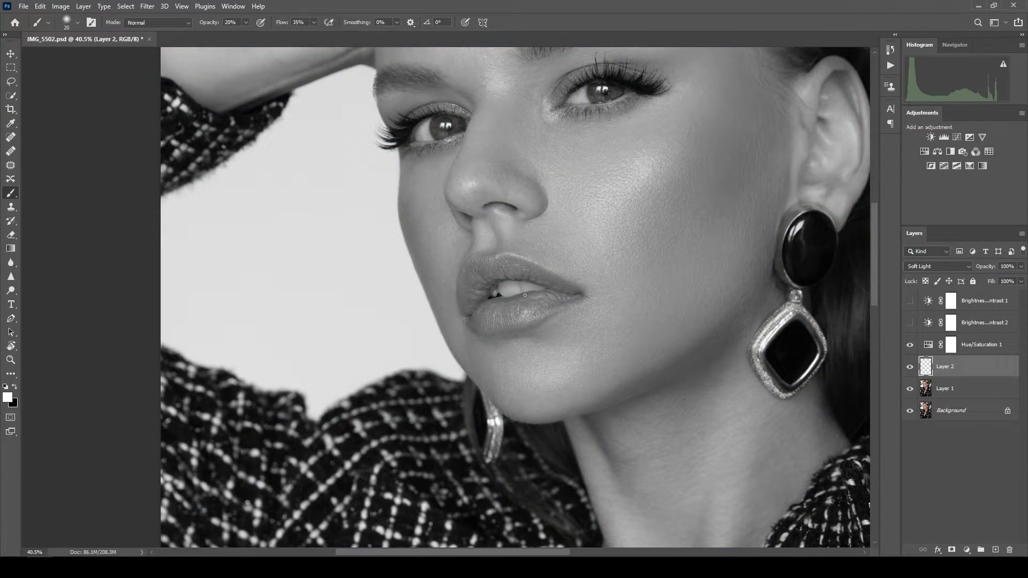
Step: Even out the fine lip creases in the grayscale view at 20% opacity, using a 6 px white brush and a 9 px black brush
key("x")
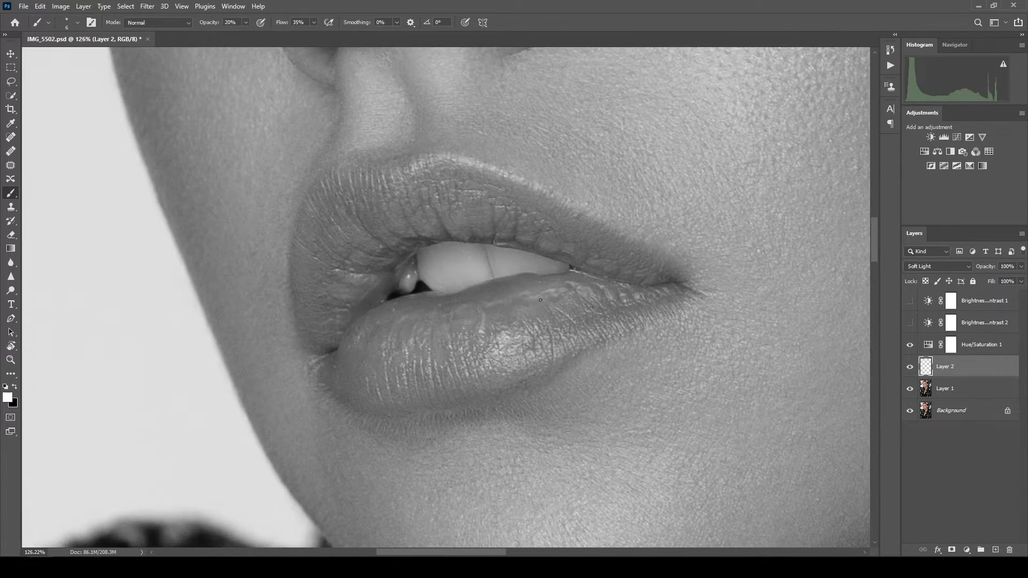
scroll(509, 302, "down", 4)
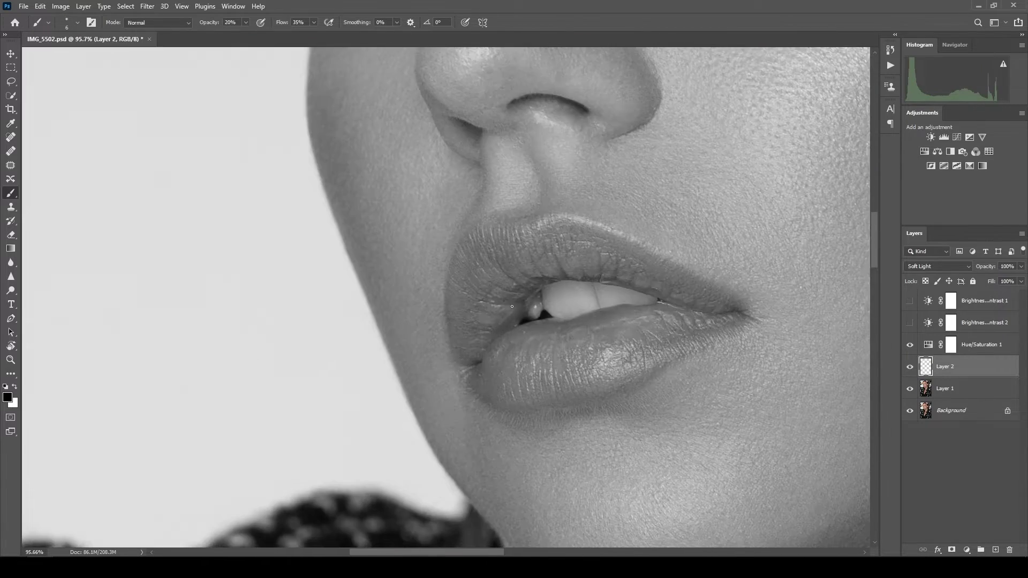
scroll(509, 303, "up", 6)
key("x")
key("bracketleft")
key("bracketleft")
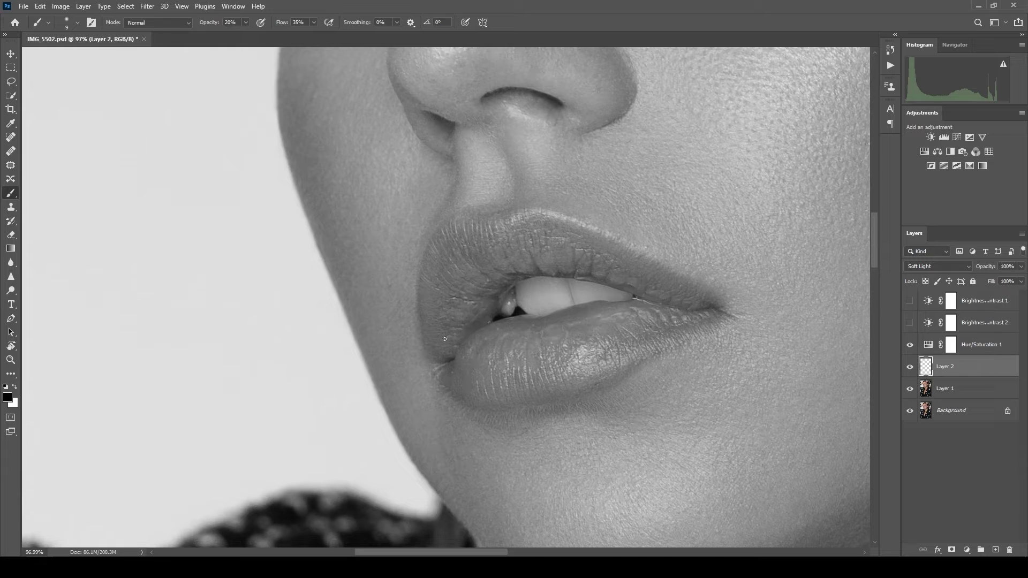
Step: Smooth the remaining light and dark spots on the lips with an 8 px brush at 20% opacity, alternating white and black
scroll(516, 292, "up", 2)
scroll(539, 310, "down", 5)
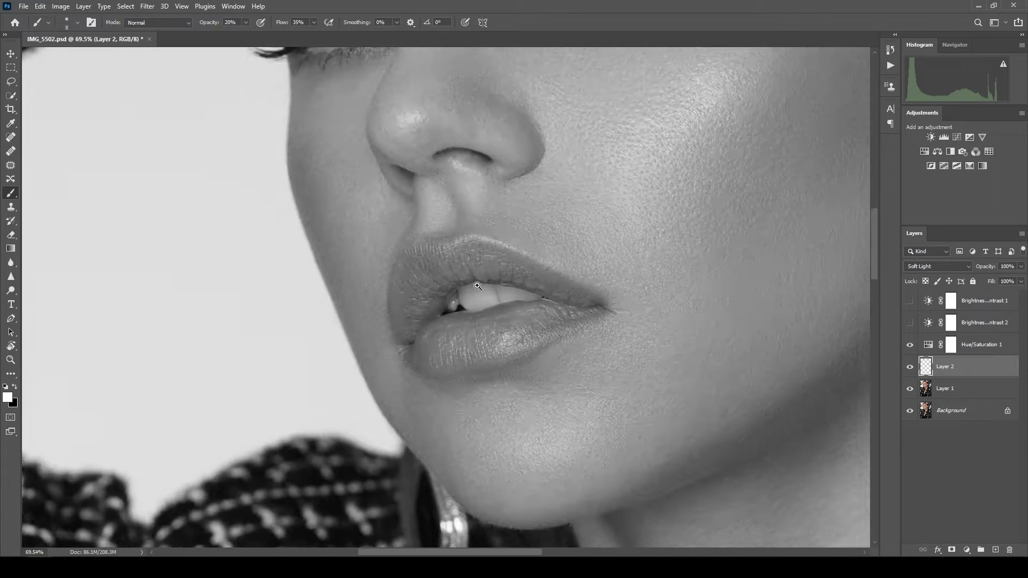
scroll(513, 289, "up", 2)
key("bracketright")
key("bracketright")
key("bracketright")
scroll(469, 328, "left", 5)
key("x")
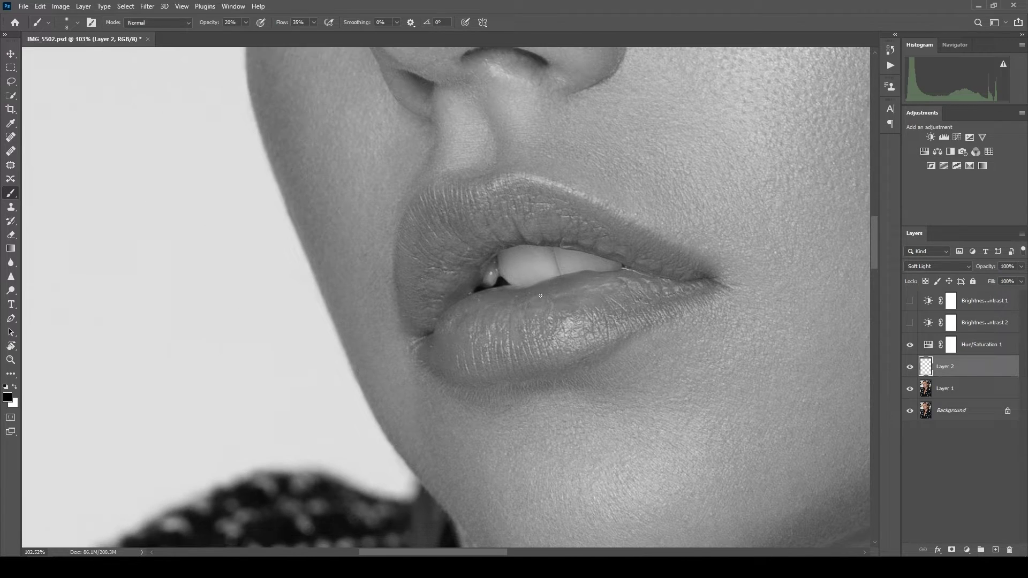
Step: Darken the bright skin around the mouth corner with a 15 px black brush at 10% opacity
scroll(595, 290, "down", 6)
key("1")
key("bracketright")
key("bracketright")
key("bracketright")
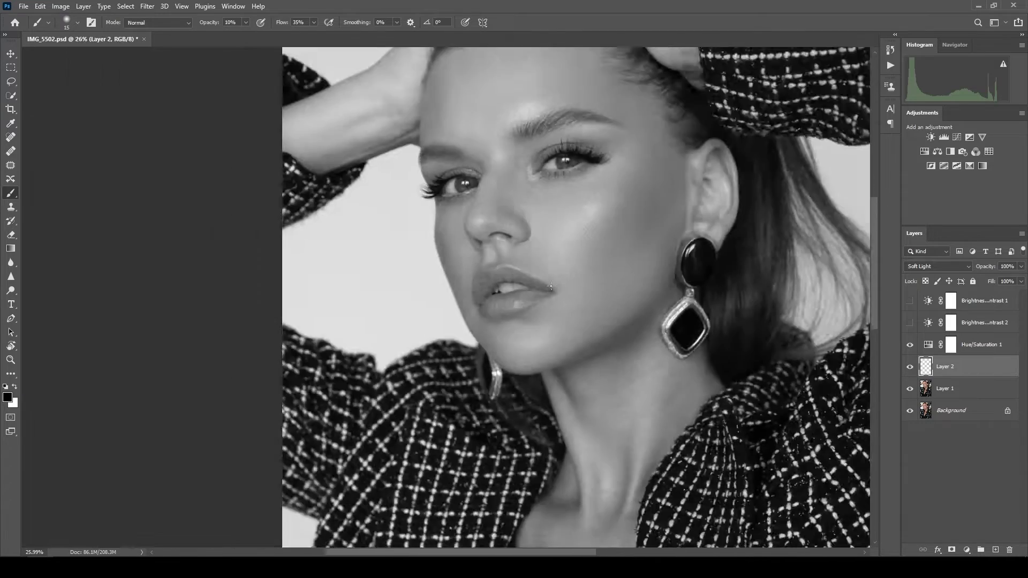
scroll(551, 287, "up", 6)
Step: Show the Brightness/Contrast 2 helper layer and lighten dark patches on the neck with a 15 px white brush at 10% opacity
scroll(551, 286, "down", 5)
left_click(910, 323)
key("x")
scroll(508, 285, "up", 3)
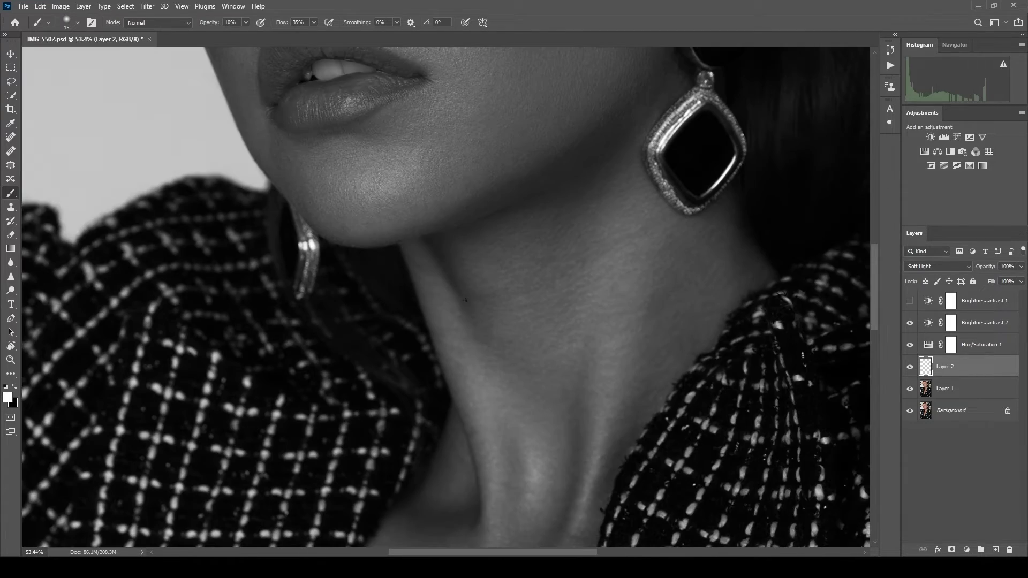
scroll(508, 285, "down", 4)
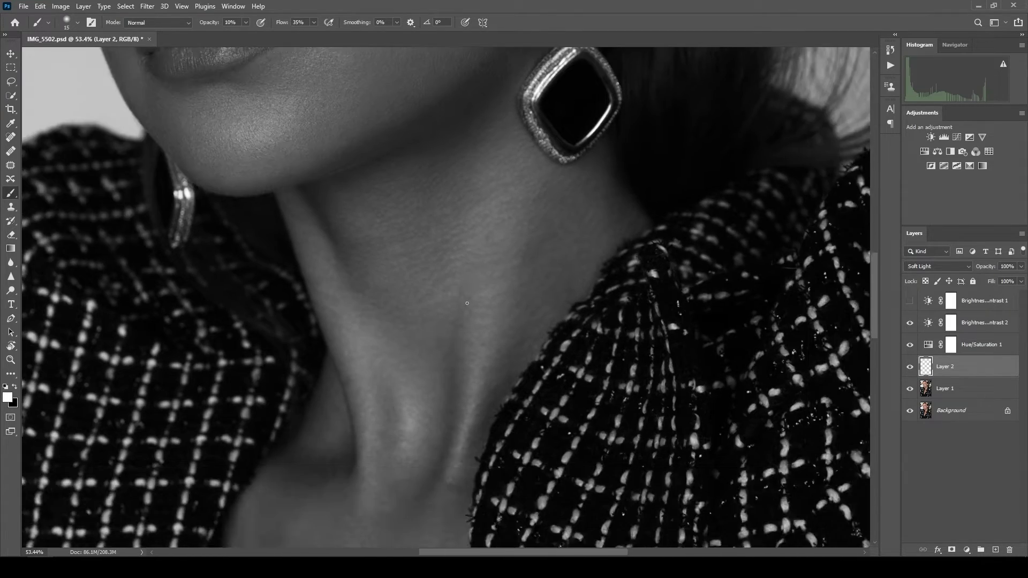
key("bracketright")
key("bracketright")
Step: Lighten the fine dark lines across the neck with a 10 px white brush at 10% opacity
scroll(521, 290, "up", 3)
key("bracketleft")
key("bracketleft")
key("bracketleft")
key("bracketleft")
key("bracketleft")
scroll(571, 271, "up", 1)
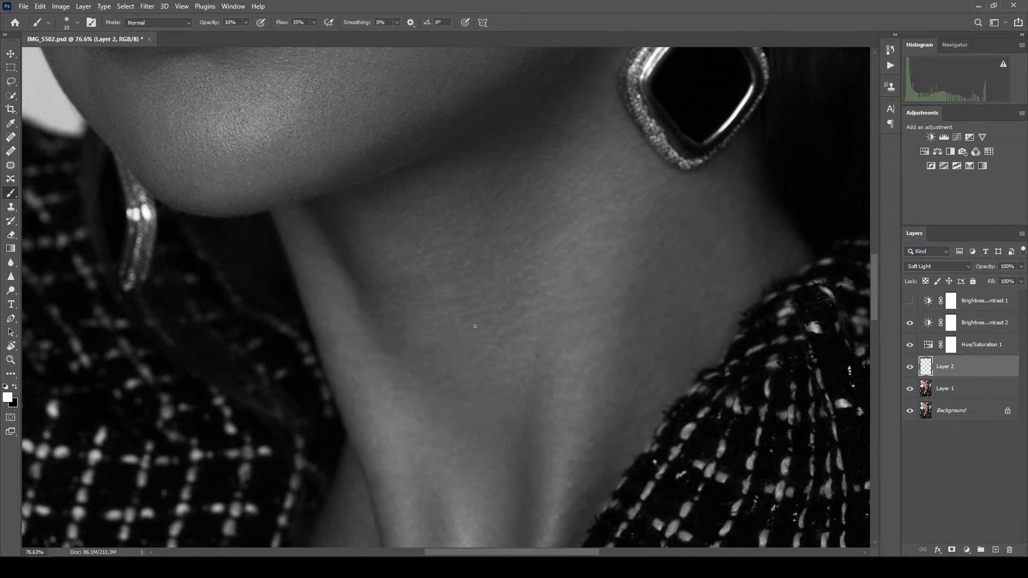
scroll(526, 321, "down", 1)
scroll(525, 214, "down", 3)
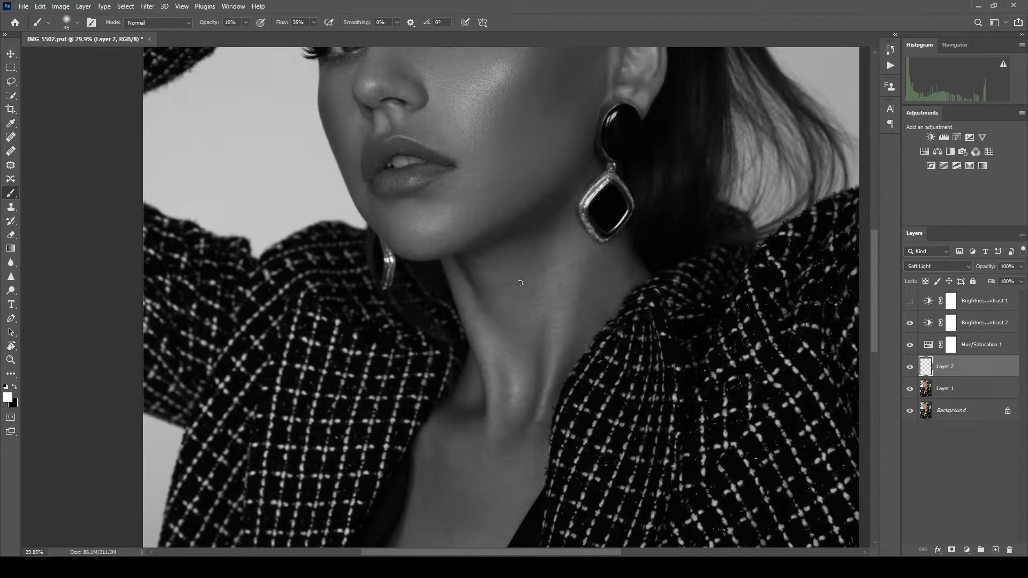
Step: Brighten the Brightness/Contrast 2 helper view and lighten broad neck shadows on Layer 2 with a 30 px white brush at 10% opacity
key("alt+bracketright")
key("alt+bracketright")
key("alt+bracketleft")
key("alt+bracketleft")
key("bracketright")
key("bracketright")
key("bracketright")
key("bracketright")
key("x")
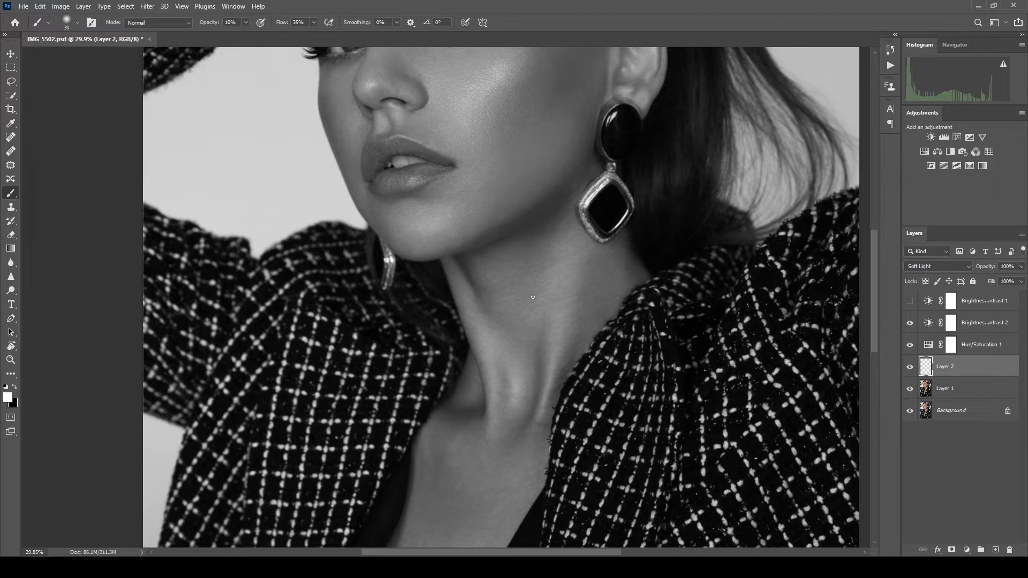
Step: Darken the fine bright lines on the neck with a 10 px black brush at 5% opacity
scroll(515, 292, "up", 3)
key("x")
key("bracketleft")
key("bracketleft")
key("bracketleft")
key("bracketleft")
key("0")
key("5")
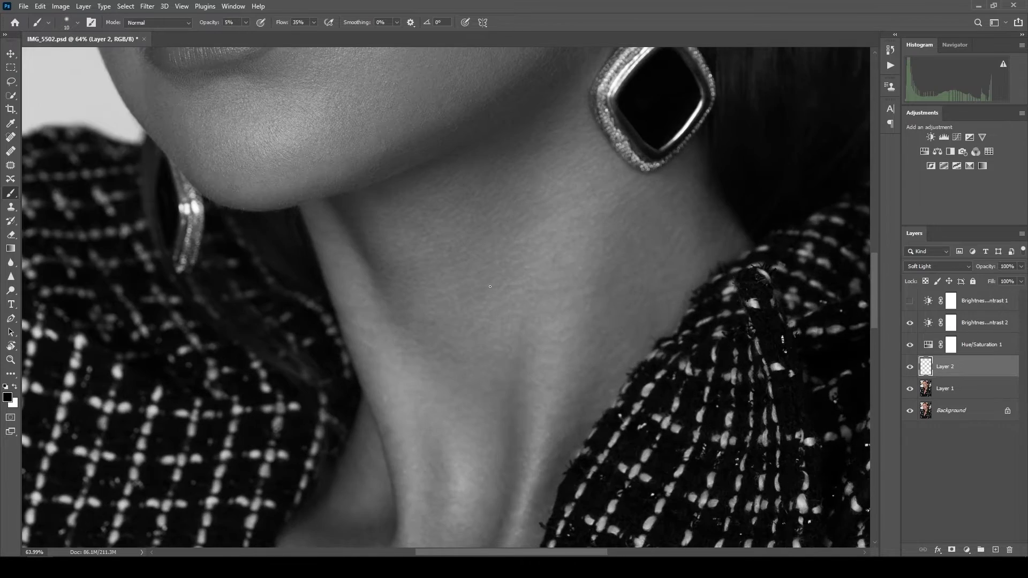
Step: Even out the remaining dark areas of the neck in white at 7% opacity with a 20 to 25 px brush
scroll(492, 304, "down", 2)
key("x")
scroll(495, 282, "down", 2)
key("bracketright")
key("bracketright")
key("bracketright")
key("7")
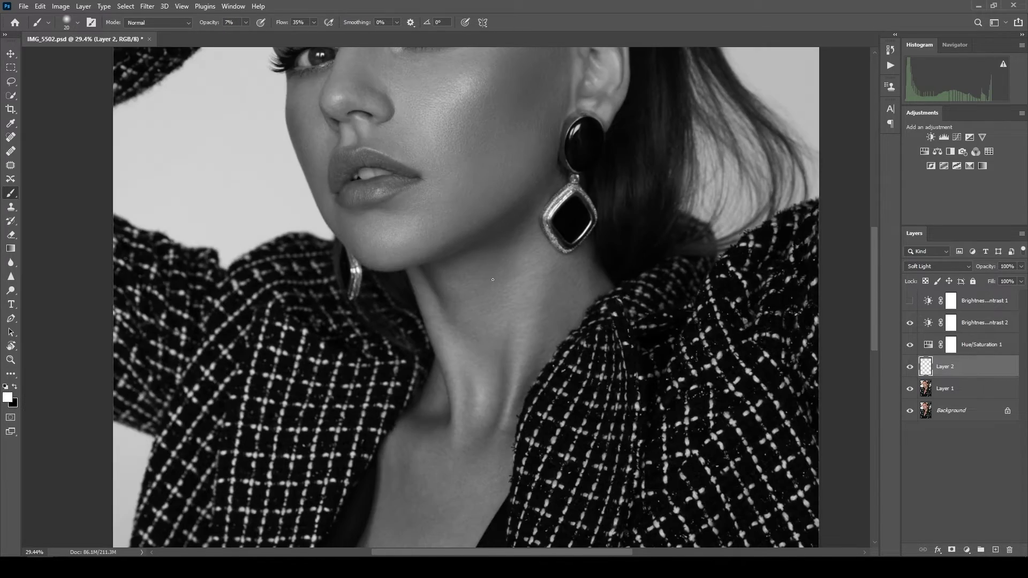
scroll(513, 278, "up", 2)
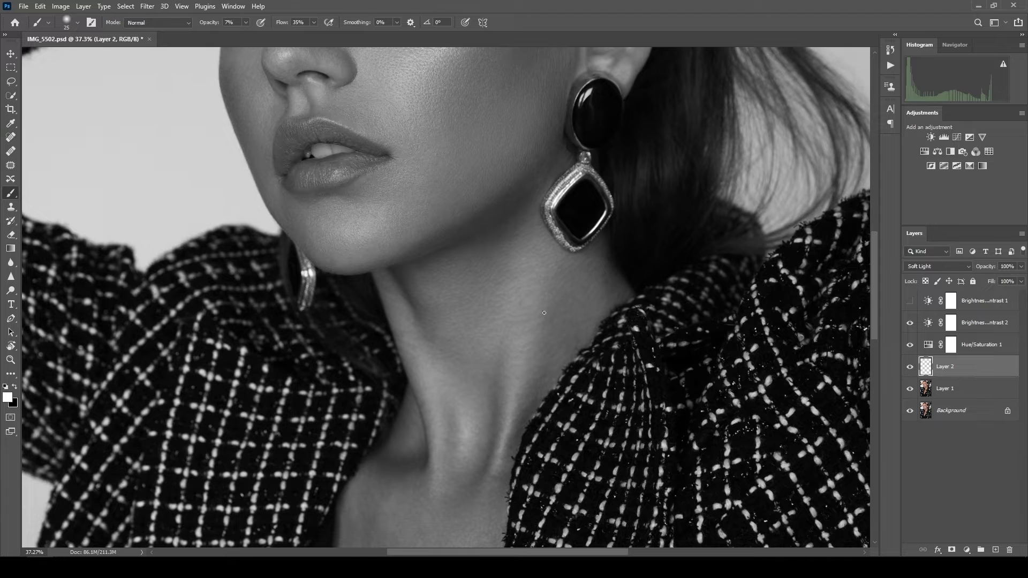
Step: Lighten the dark spots on the chest with a 15 px white brush at 12% opacity
scroll(544, 313, "down", 3)
key("x")
scroll(482, 306, "up", 3)
key("x")
key("bracketleft")
key("bracketleft")
key("1")
key("2")
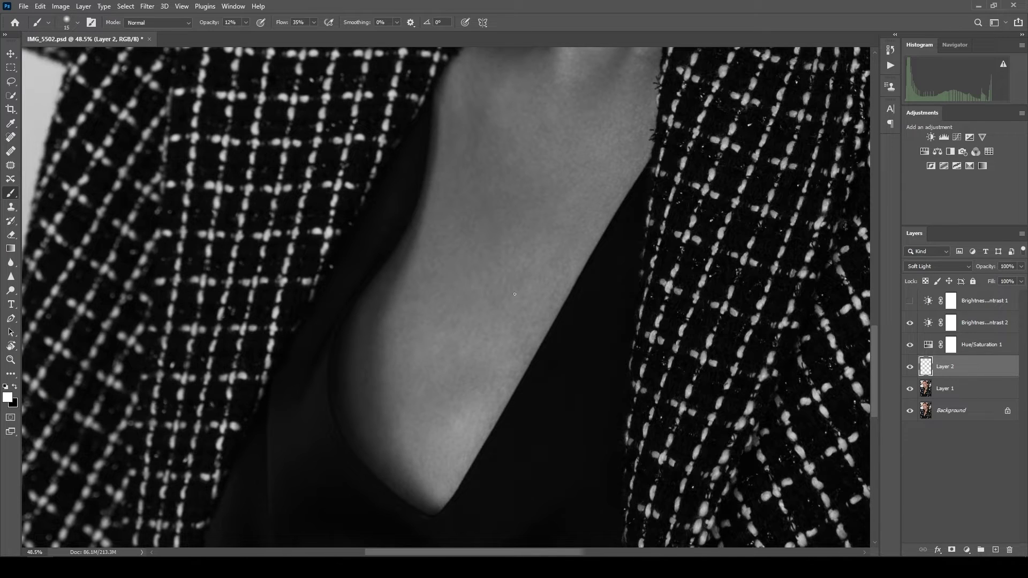
Step: Blend the larger uneven patches on the chest in white at 5% opacity, enlarging the brush from 20 to 35 px
scroll(531, 346, "down", 1)
key("bracketright")
key("5")
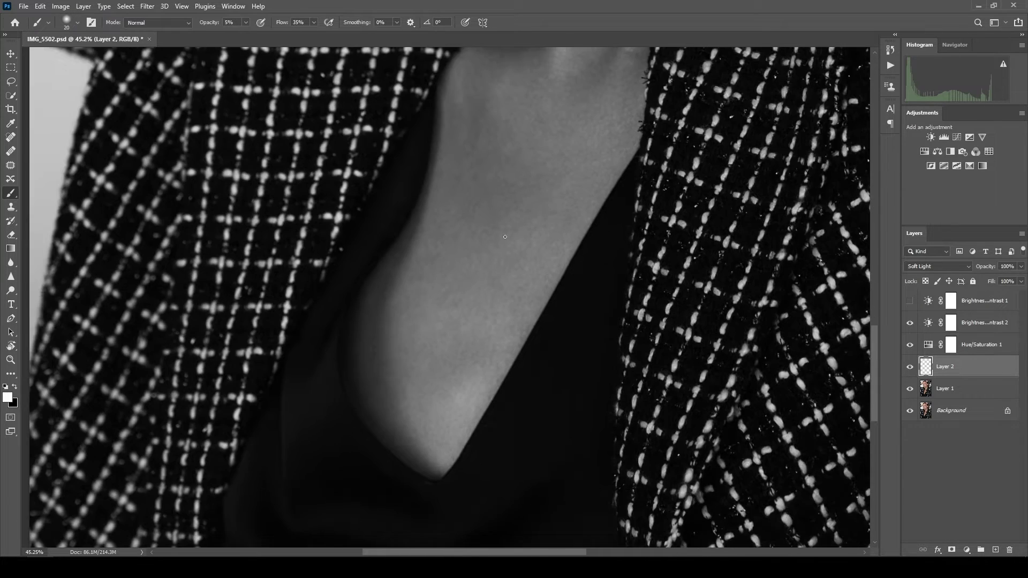
scroll(544, 228, "down", 3)
key("bracketright")
key("bracketright")
key("bracketright")
scroll(481, 302, "up", 1)
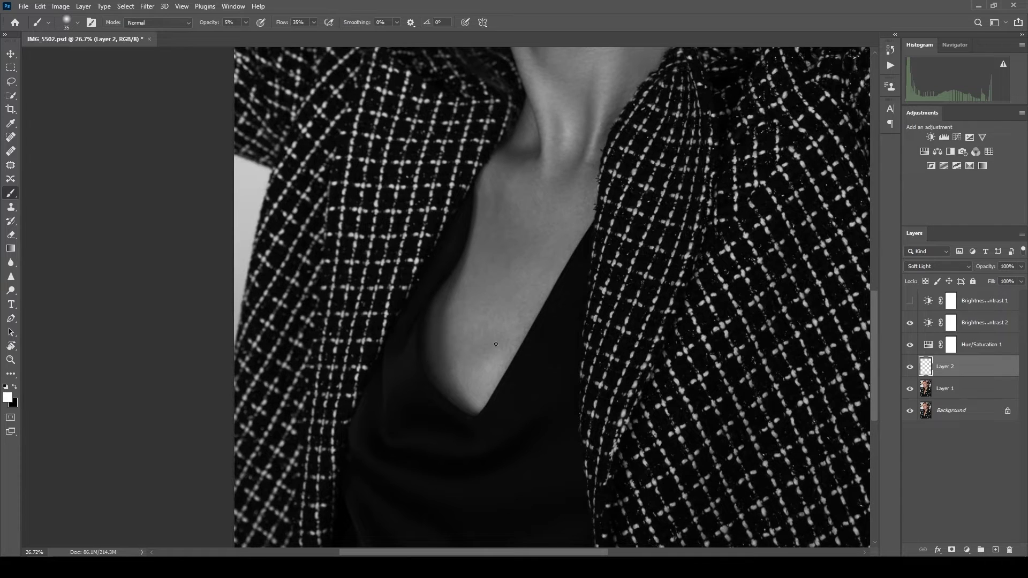
Step: Lighten the dark creases on the wrist above the ear with a 10 px white brush at 14% and 12% opacity
scroll(495, 344, "down", 1)
scroll(503, 241, "up", 5)
key("bracketleft")
key("bracketleft")
key("bracketleft")
key("bracketleft")
key("bracketleft")
key("1")
key("4")
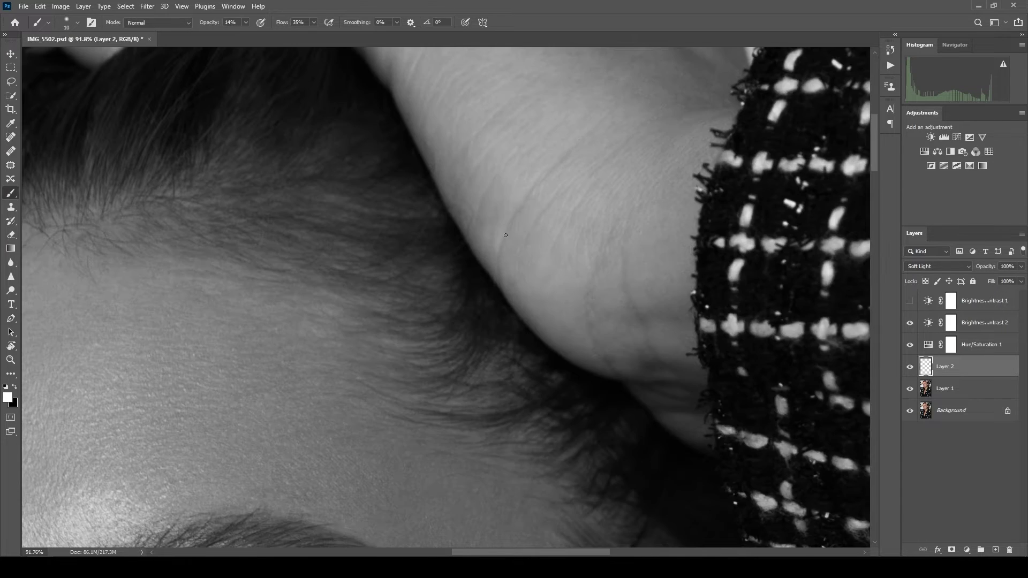
scroll(533, 286, "up", 1)
key("1")
key("2")
Step: Blend the larger uneven patches on the same wrist in white at 10% opacity with a 25 px brush
scroll(601, 311, "down", 3)
key("bracketright")
key("bracketright")
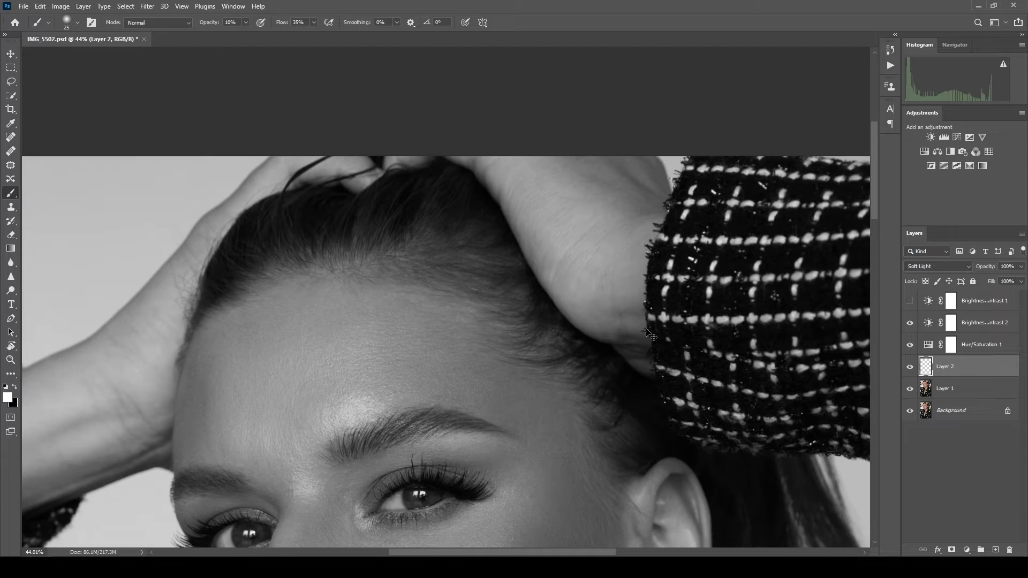
scroll(558, 301, "up", 2)
scroll(558, 301, "down", 3)
key("bracketright")
scroll(595, 309, "up", 2)
Step: Darken the bright streaks on the forearm beside the forehead with a 15 px black brush at 10% opacity
key("1")
key("x")
key("bracketleft")
key("bracketleft")
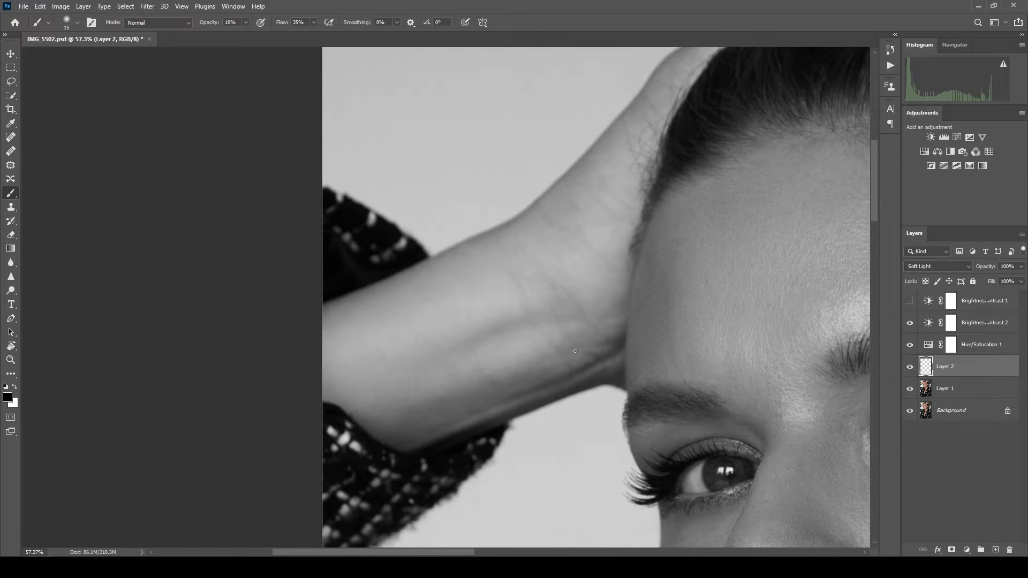
scroll(580, 210, "down", 2)
scroll(575, 257, "up", 1)
Step: Show the Brightness/Contrast 1 layer and lighten the forearm's dark lines with a 10 px white brush at 10% opacity
key("bracketright")
scroll(571, 310, "up", 1)
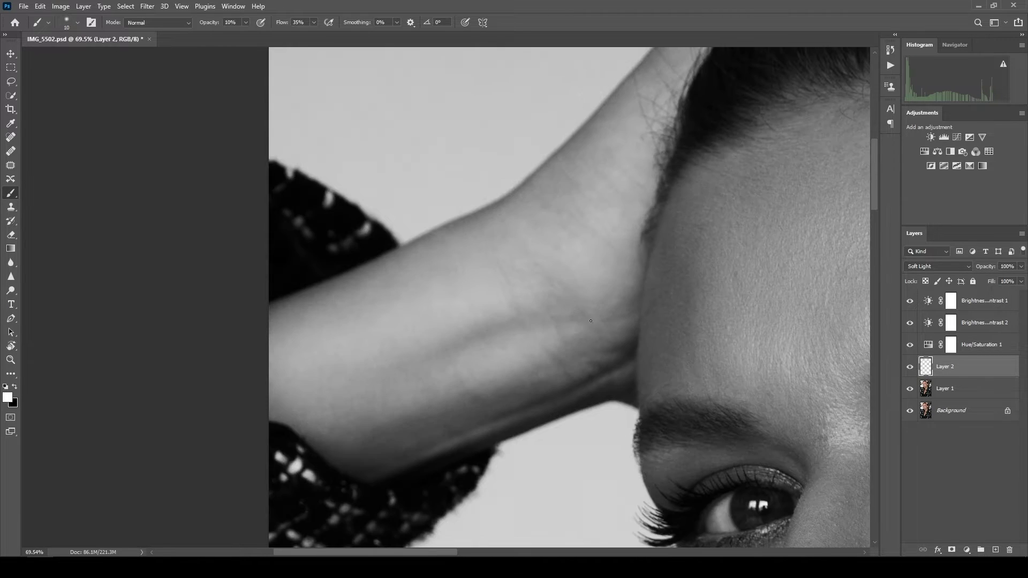
scroll(566, 360, "down", 1)
scroll(401, 413, "up", 1)
scroll(482, 339, "up", 1)
Step: Smooth the remaining dark areas of the wrist above the ear with a 25 px white brush at 10% opacity
key("ctrl+shift+h")
scroll(586, 288, "up", 2)
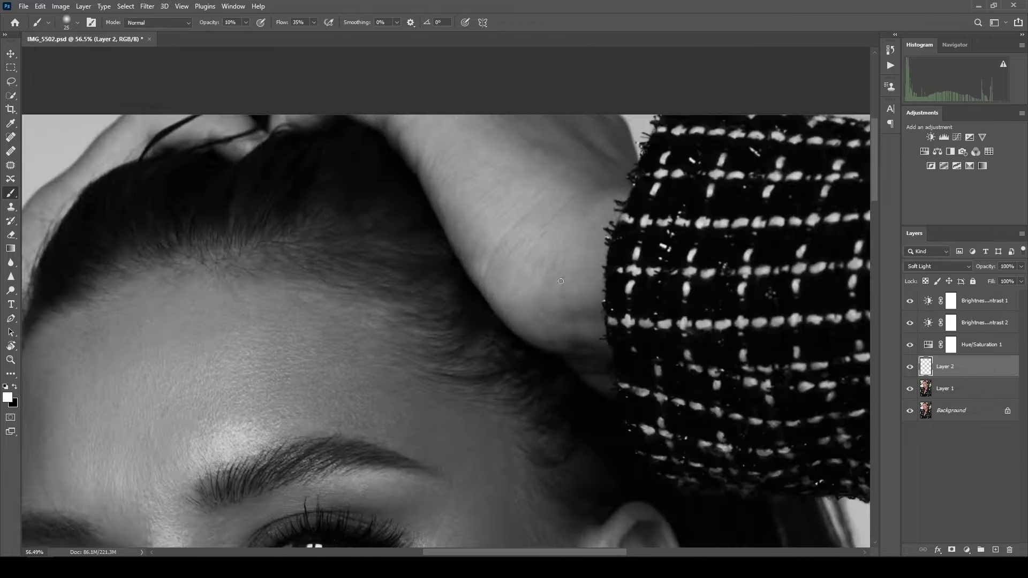
scroll(586, 288, "up", 1)
key("bracketleft")
key("bracketleft")
Step: Hide the three adjustment layers and lighten the dark patches on the neck in colour with a 15 px white brush at 10% opacity
scroll(586, 288, "down", 3)
scroll(672, 255, "up", 4)
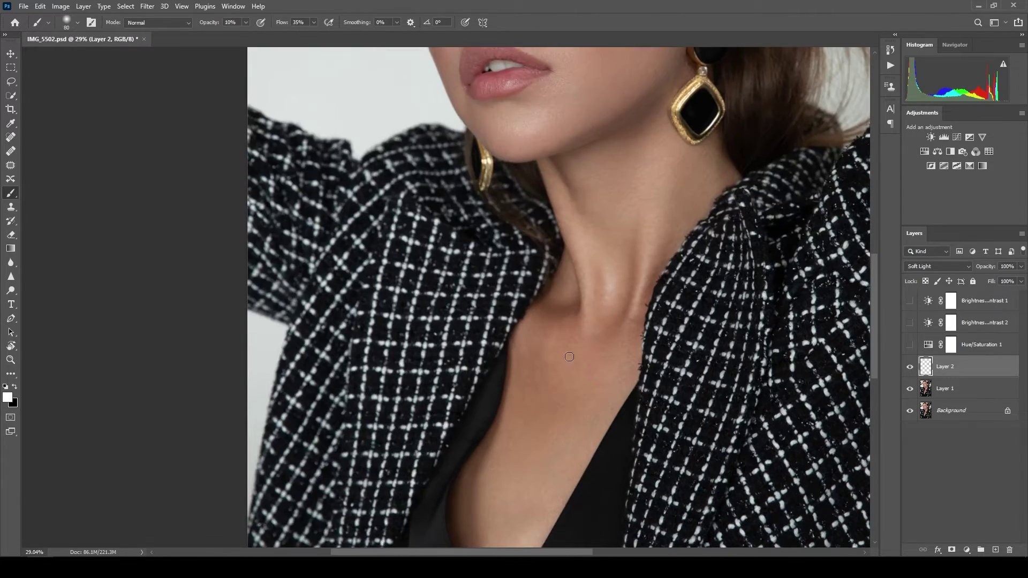
scroll(671, 255, "down", 4)
Step: Even the skin of the neck and chest in white at 6% opacity with a 30 px brush
key("0")
key("6")
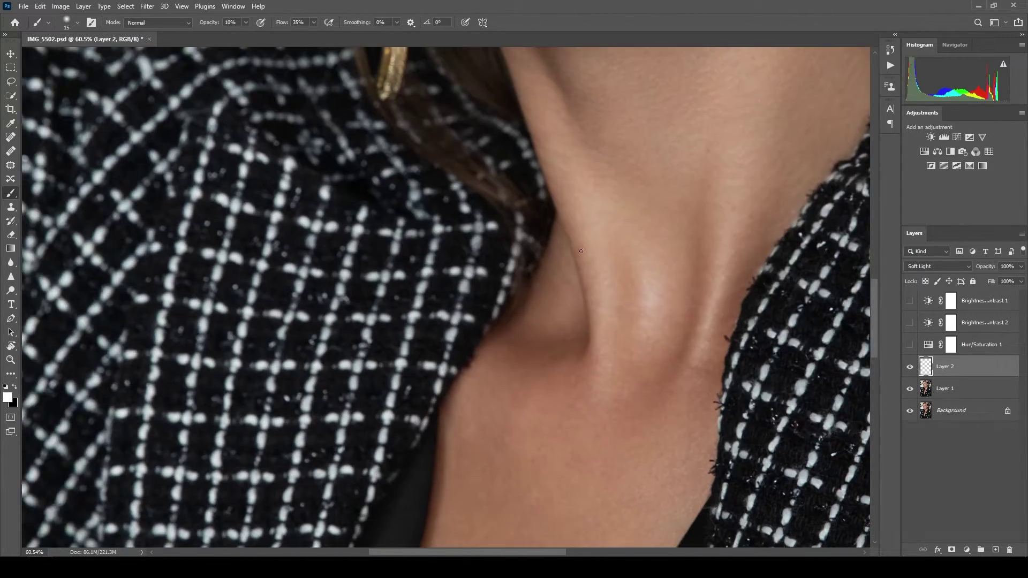
key("bracketright")
key("bracketright")
key("bracketright")
scroll(573, 280, "up", 3)
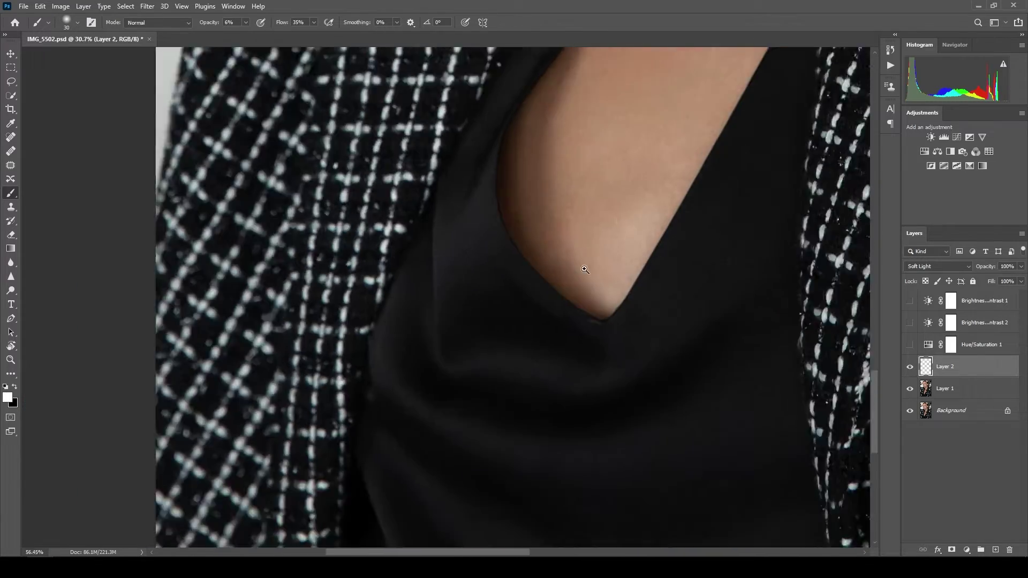
scroll(533, 294, "up", 1)
scroll(551, 351, "down", 7)
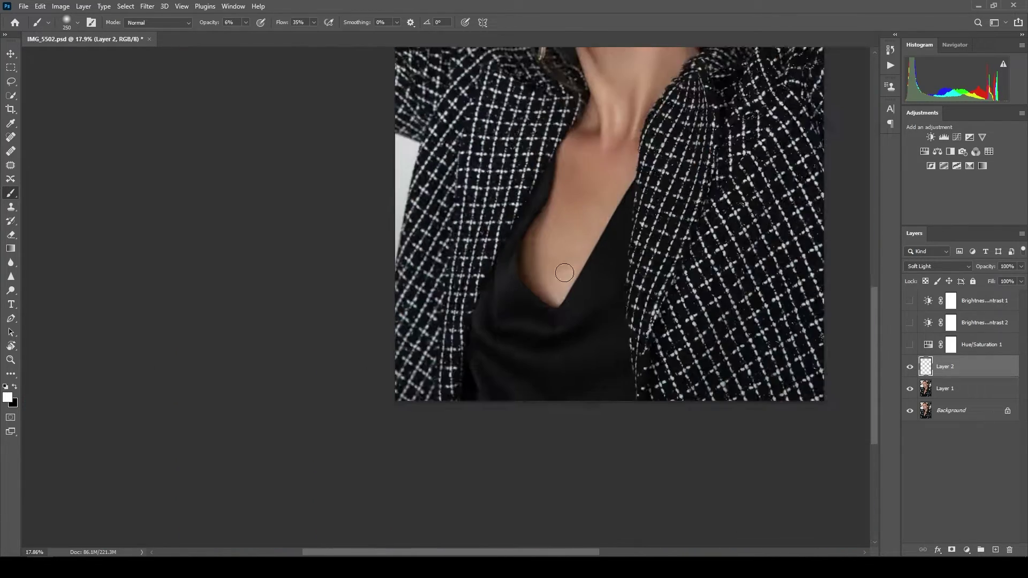
Step: Brighten the chest in broad strokes with a 250 px white brush at 6% opacity
key("bracketright")
key("bracketright")
key("bracketright")
key("bracketright")
key("bracketright")
key("bracketright")
key("bracketright")
key("bracketright")
key("bracketright")
key("bracketright")
key("bracketright")
Step: Lighten the dark spots between the eyebrows with an 8 px white brush at 10% opacity
scroll(429, 258, "up", 8)
key("bracketleft")
key("bracketleft")
key("bracketleft")
key("bracketleft")
key("bracketleft")
key("bracketleft")
key("bracketleft")
key("bracketleft")
key("bracketleft")
key("bracketleft")
key("bracketleft")
key("1")
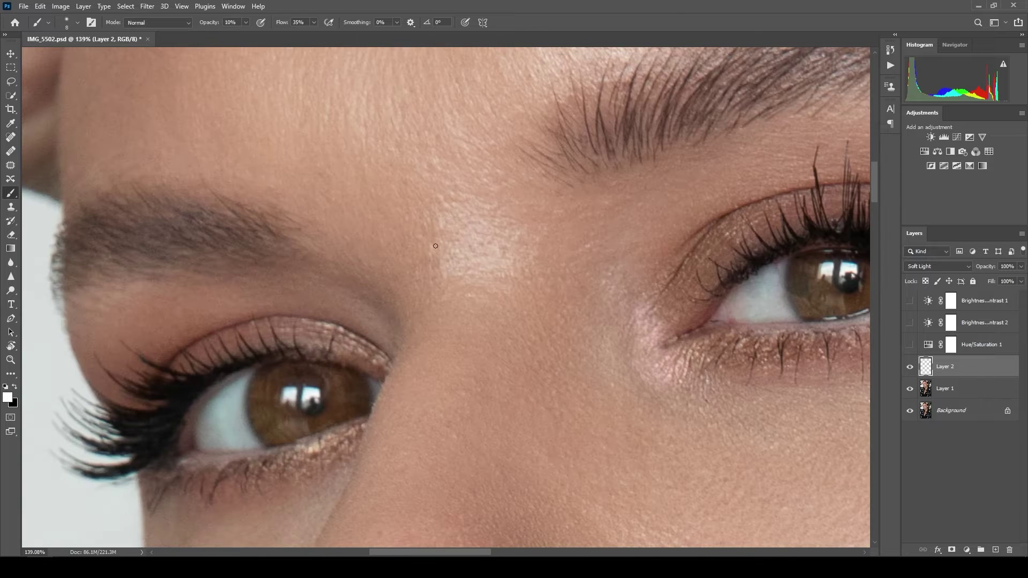
Step: Refine the highlight between the eyebrows with a 4 px black brush at 20% opacity and a 7 px white brush at 10%
scroll(519, 240, "down", 1)
key("x")
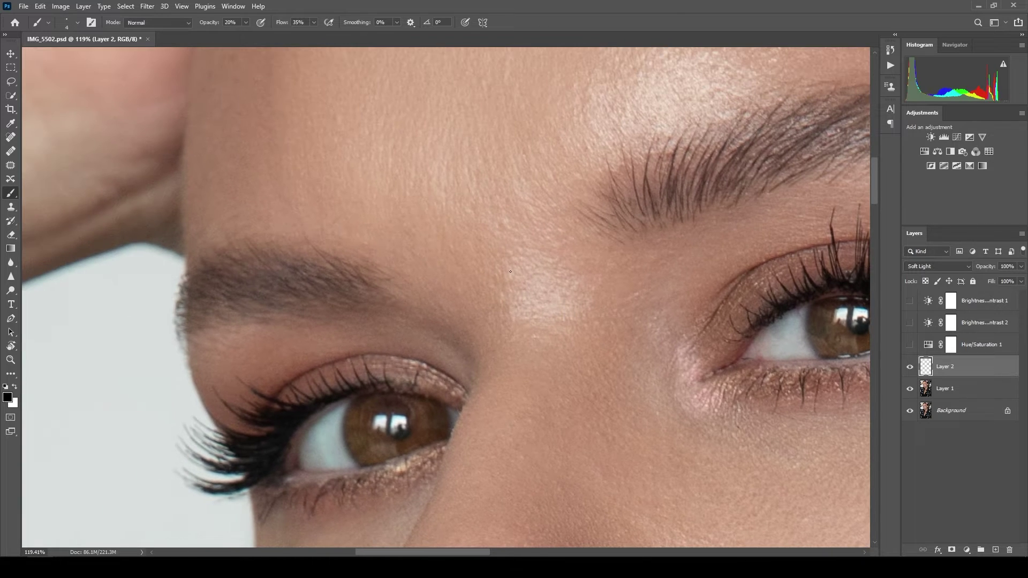
key("x")
scroll(534, 286, "up", 1)
scroll(536, 273, "down", 1)
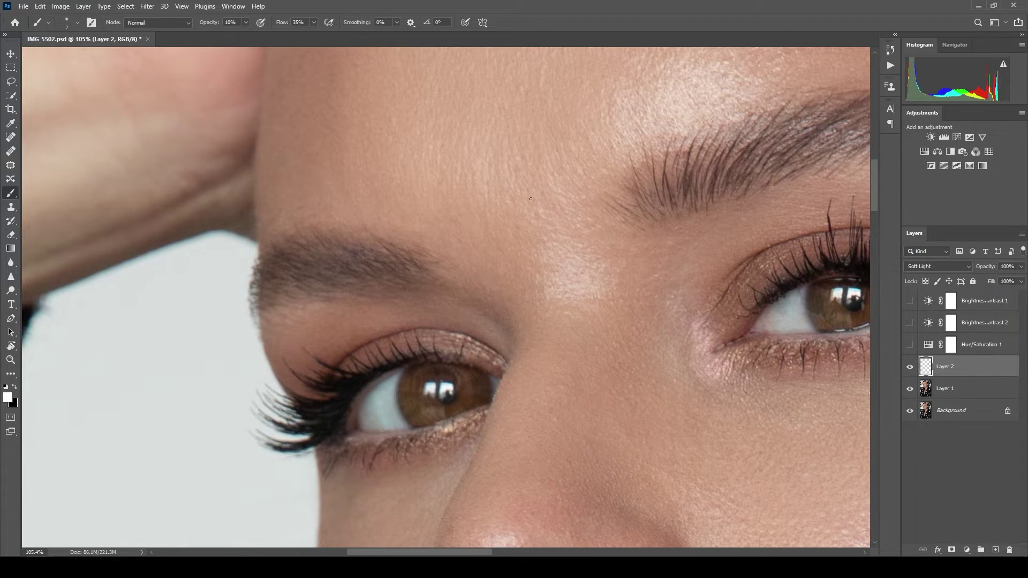
Step: Lighten the dark spots on the forehead and along its temple edge with a 9 px white brush at 20% and 10% opacity
scroll(530, 199, "down", 2)
scroll(589, 257, "up", 1)
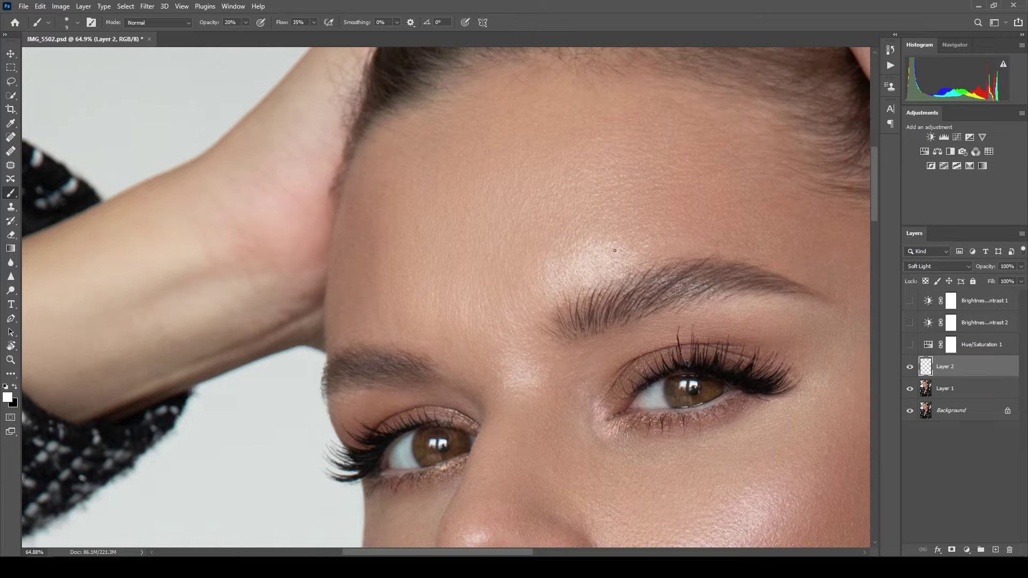
key("1")
scroll(321, 284, "up", 1)
left_click_drag(360, 258, 414, 320)
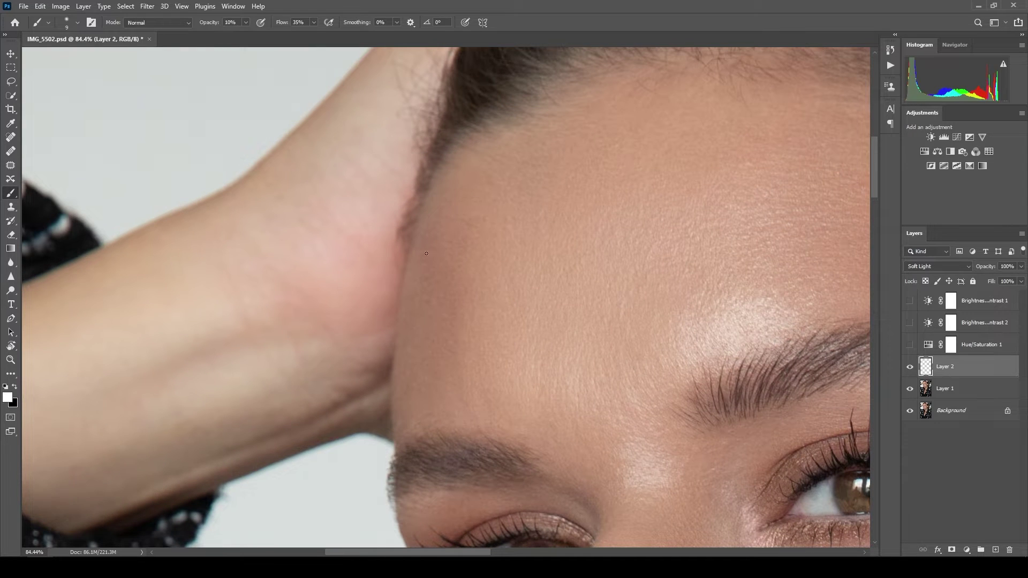
scroll(516, 221, "down", 1)
key("x")
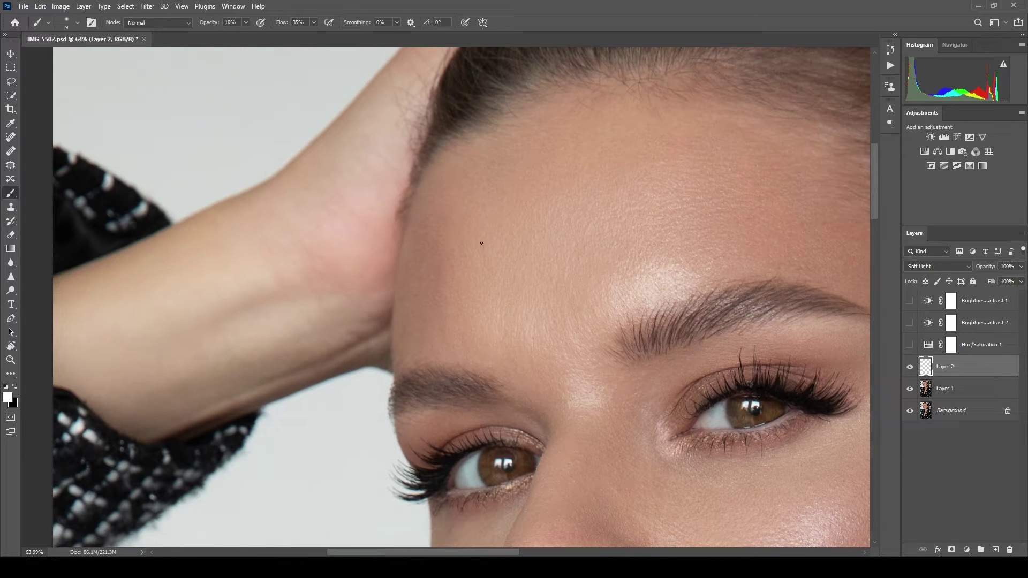
scroll(546, 195, "up", 1)
scroll(571, 238, "down", 2)
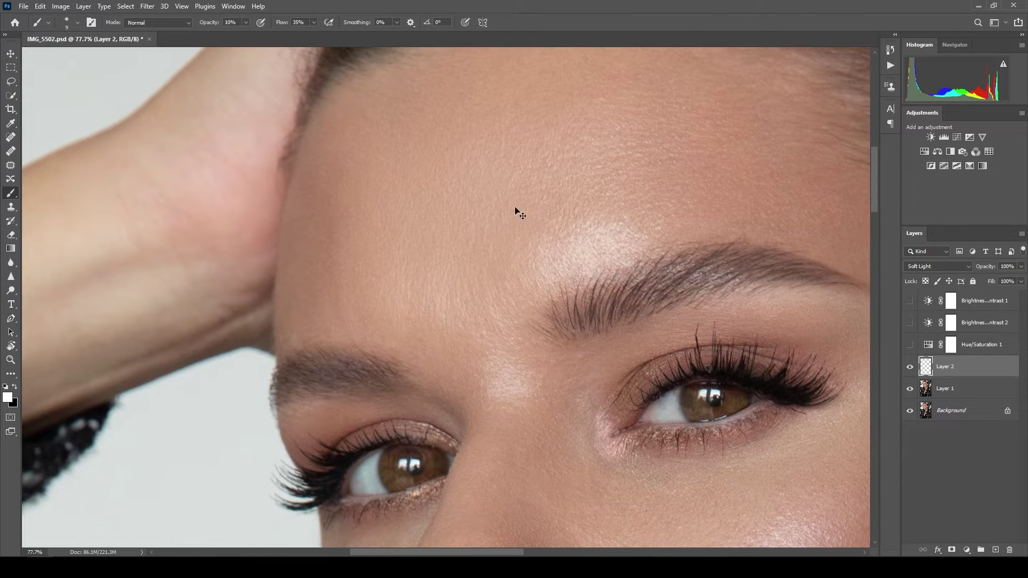
Step: Even the forehead and brow area in white at 12% opacity with a 15 to 25 px brush
key("1")
key("2")
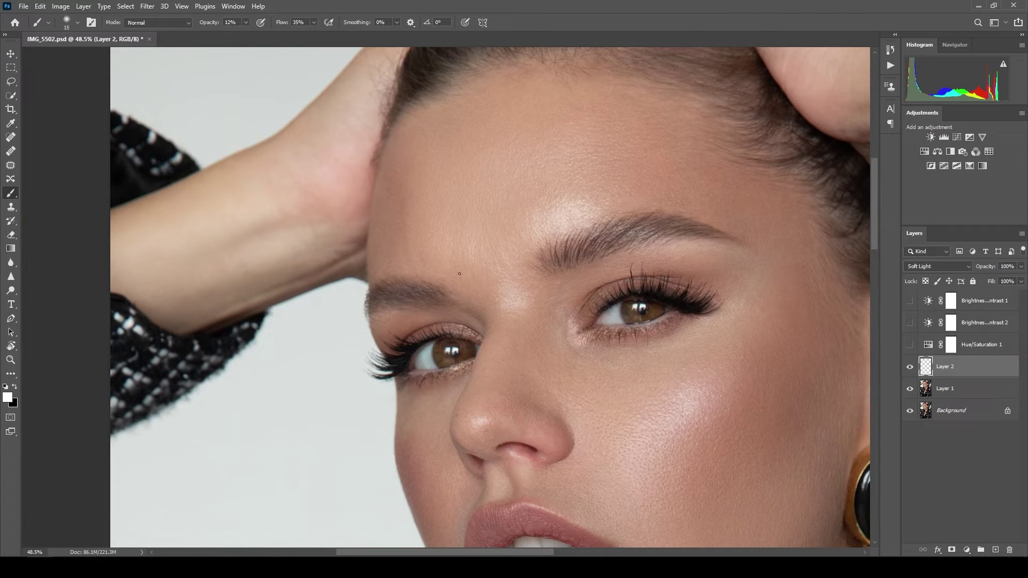
scroll(459, 274, "up", 1)
key("bracketleft")
scroll(514, 293, "down", 2)
key("bracketright")
key("bracketright")
key("bracketright")
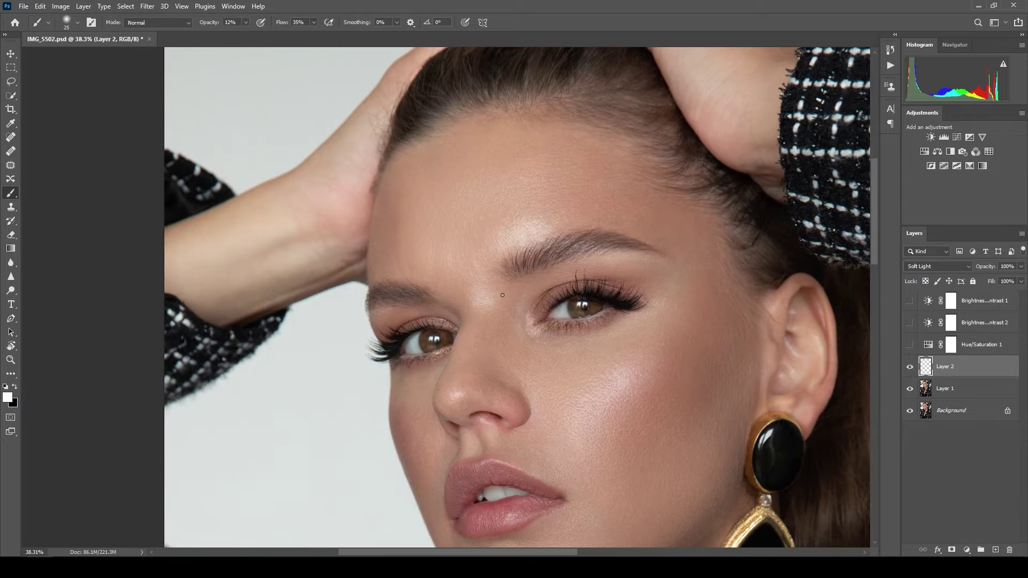
scroll(547, 273, "up", 1)
scroll(556, 244, "down", 1)
key("bracketright")
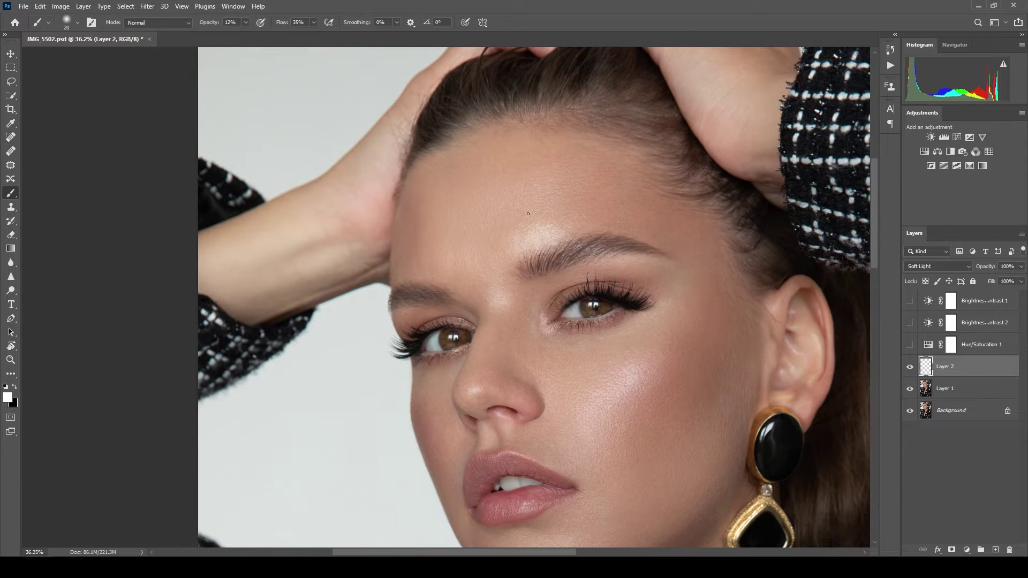
Step: Blend the large tonal transitions on the forehead with a 40 px white brush at 12% opacity
scroll(553, 229, "down", 1)
scroll(566, 234, "down", 1)
key("bracketright")
key("bracketright")
key("bracketright")
key("bracketright")
key("bracketright")
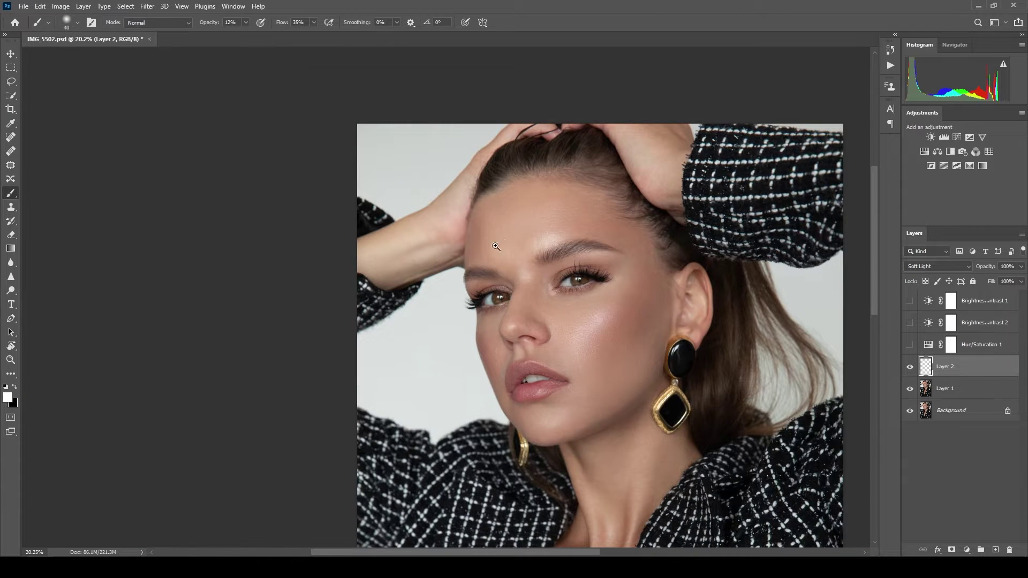
scroll(496, 246, "down", 3)
Step: Lighten the small dark spots below the lips and on the chin with an 8 px white brush at 20% opacity
scroll(556, 375, "up", 8)
key("bracketleft")
key("bracketleft")
key("bracketleft")
key("bracketleft")
key("bracketleft")
key("bracketleft")
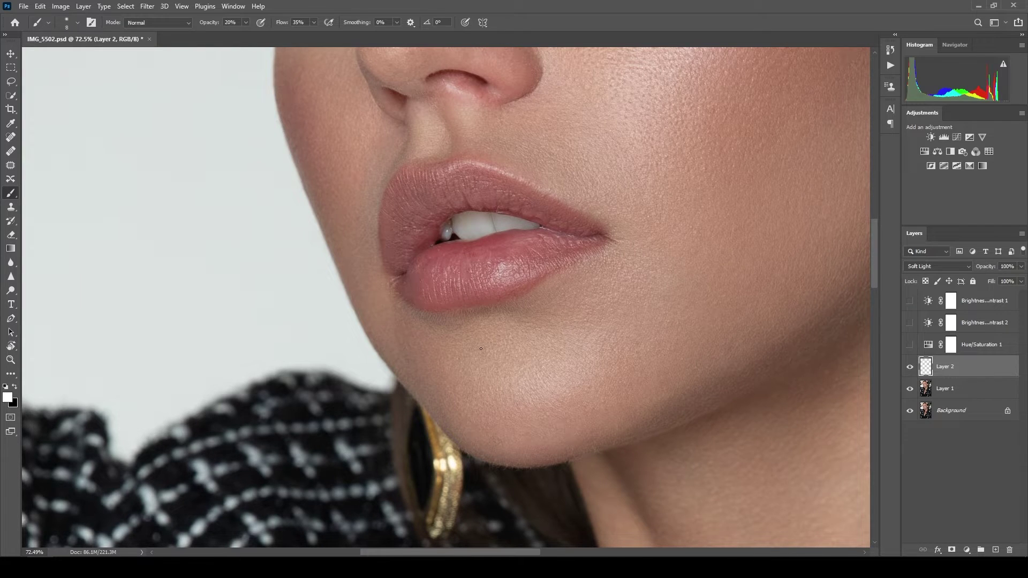
scroll(557, 318, "down", 1)
Step: Blend the uneven patches on the chin and jaw with a 15 px white brush at 10% opacity
key("bracketright")
key("bracketright")
key("bracketright")
key("bracketright")
key("bracketright")
scroll(501, 323, "down", 3)
scroll(579, 343, "up", 3)
key("bracketleft")
key("bracketleft")
key("1")
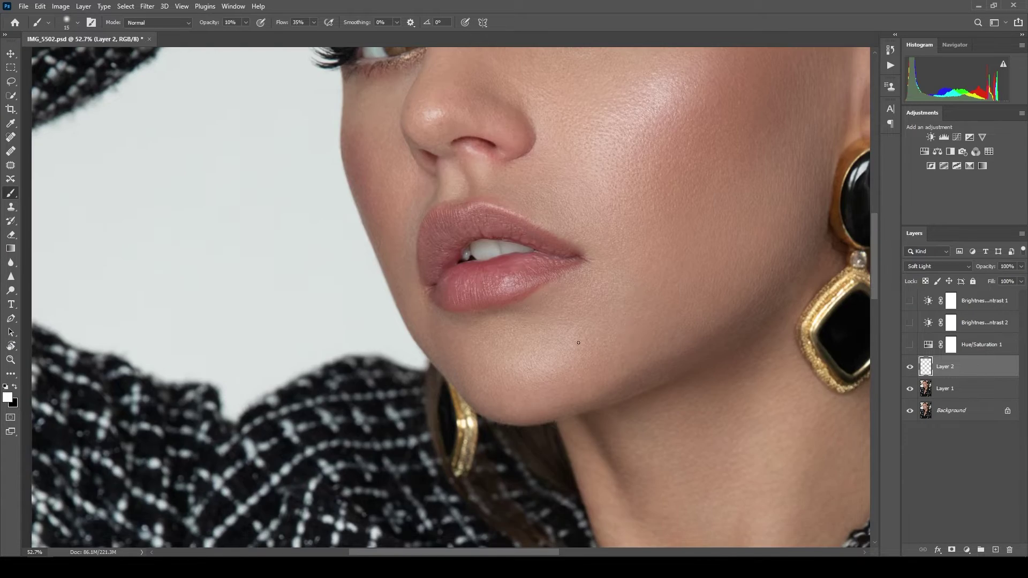
scroll(604, 337, "down", 3)
scroll(601, 355, "up", 3)
key("bracketright")
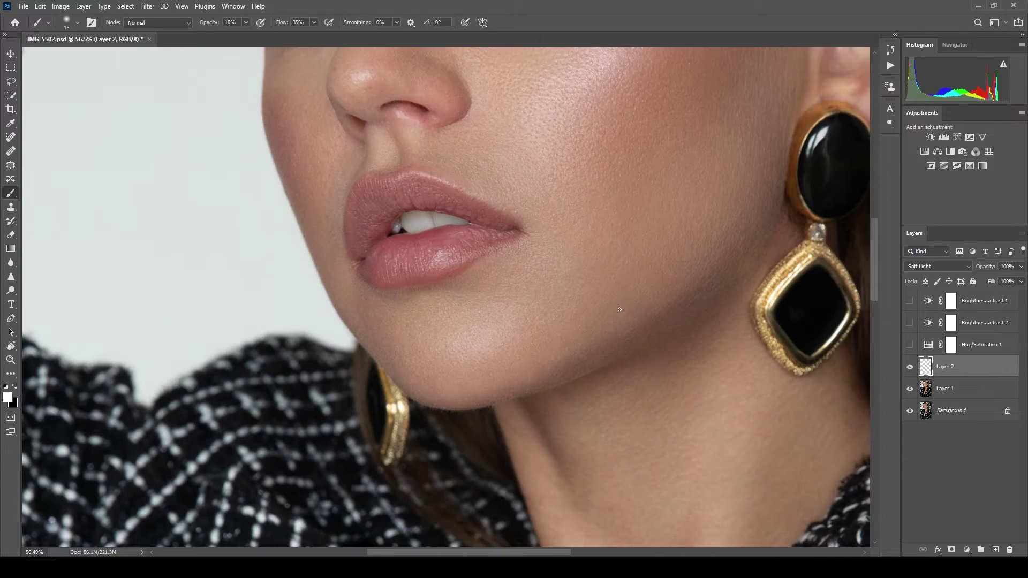
Step: Darken the small bright spots on the cheek beside the mouth with a 9 px black brush at 10% opacity
scroll(657, 301, "down", 2)
key("bracketleft")
key("bracketleft")
scroll(558, 340, "up", 4)
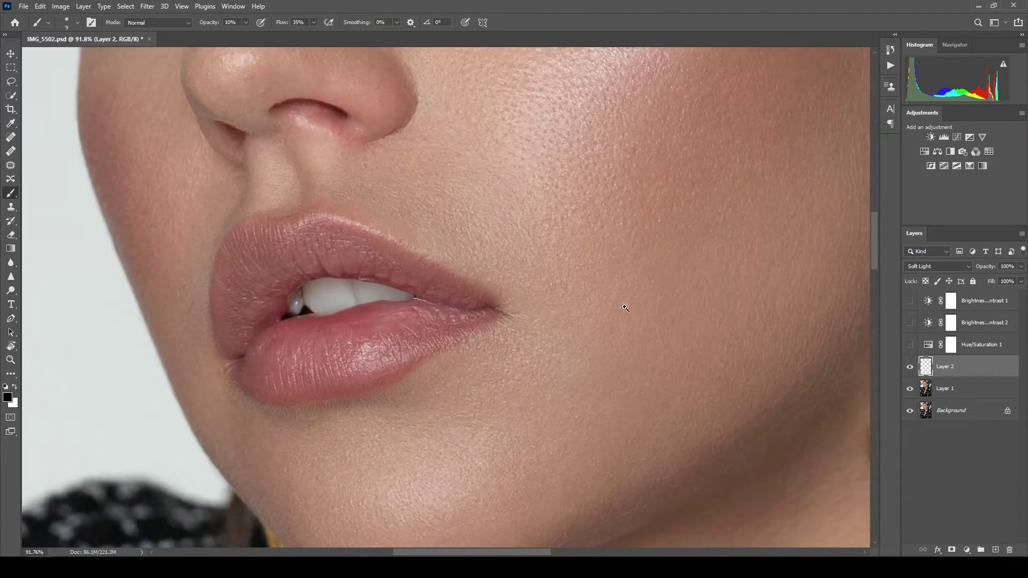
scroll(563, 266, "down", 3)
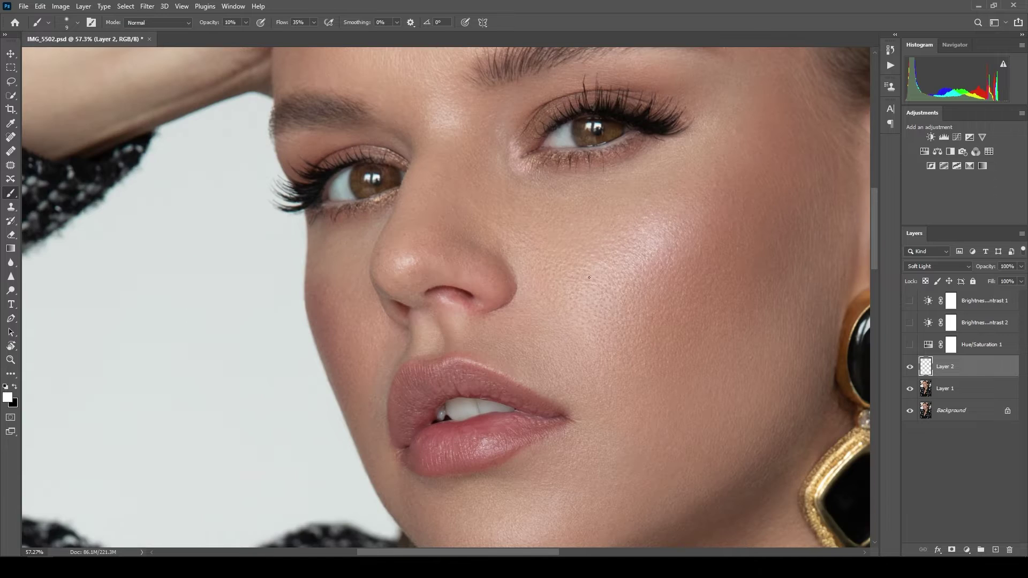
Step: Lighten the dark spots on the upper cheek and beside the nose with a 9 px white brush at 12% opacity
scroll(590, 282, "up", 2)
key("x")
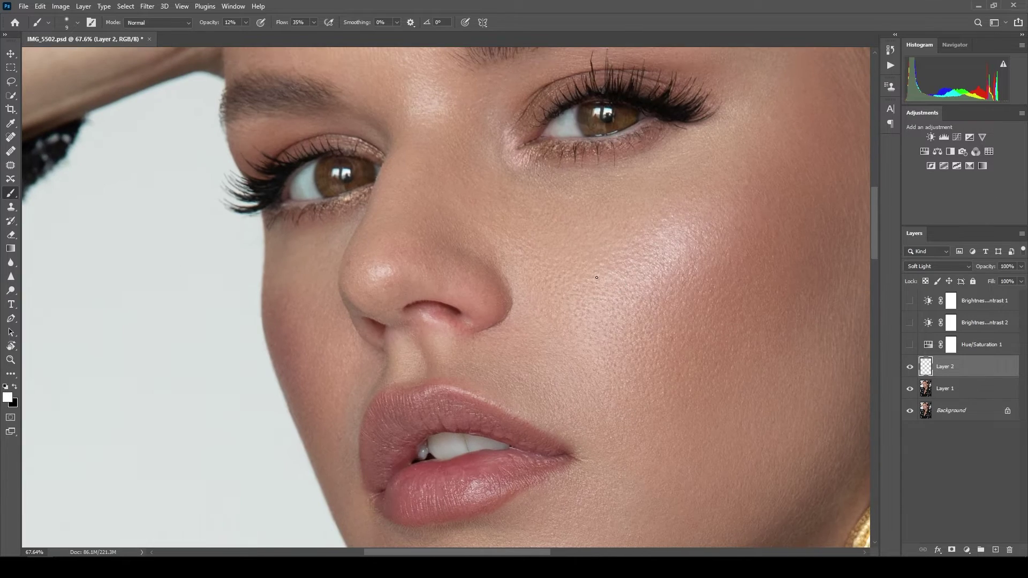
key("x")
scroll(525, 257, "down", 1)
scroll(532, 257, "up", 3)
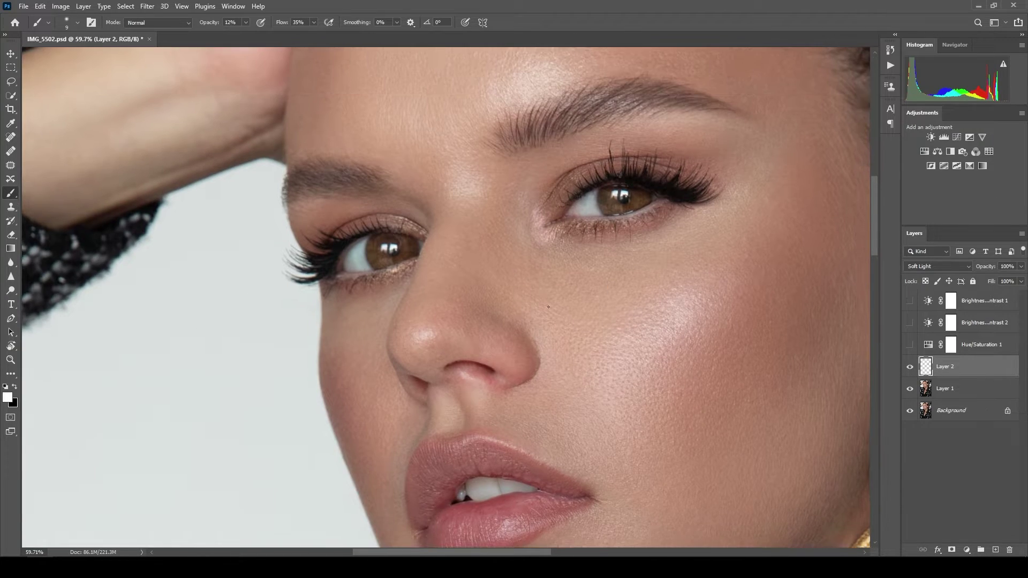
scroll(533, 282, "up", 5)
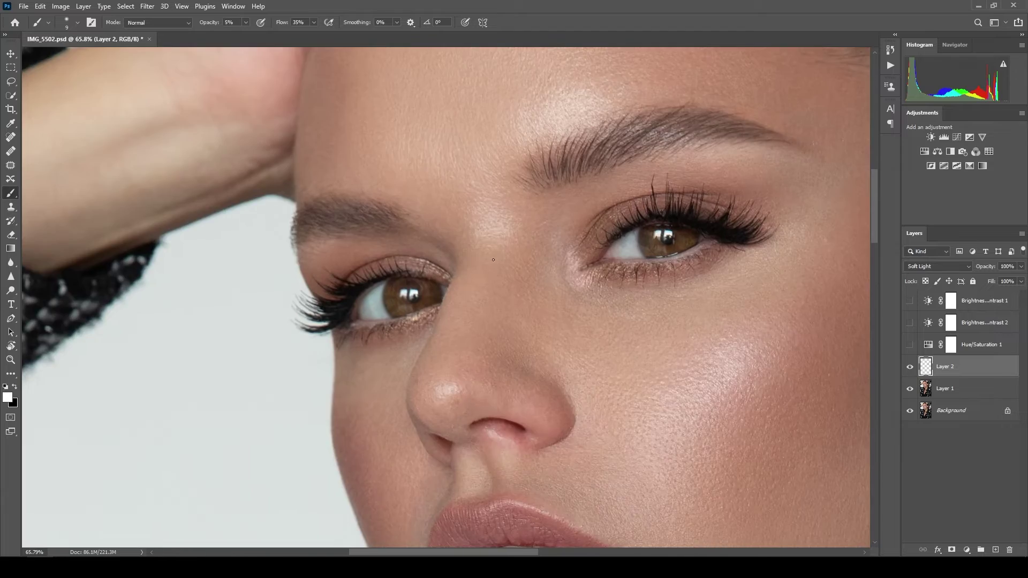
Step: Even the bridge of the nose with a 9 px white brush at 5% opacity and an 8 px black brush at 14%
key("0")
key("5")
scroll(544, 209, "down", 3)
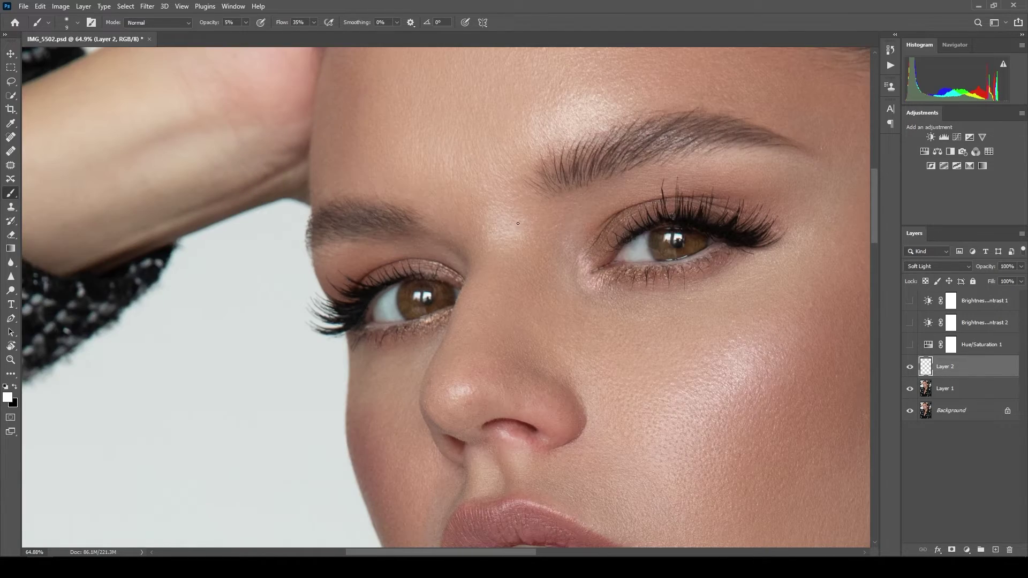
key("1")
key("4")
scroll(495, 243, "down", 4)
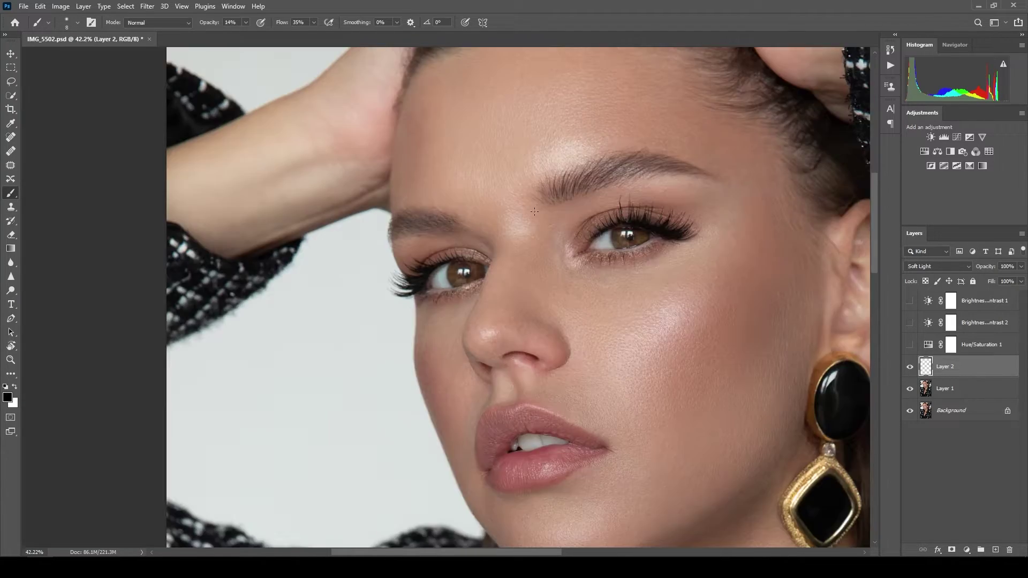
Step: Lighten the dark spots under the inner eye and on the cheek highlight with a 10 px white brush at 10% opacity
key("bracketright")
key("bracketright")
key("bracketright")
key("5")
scroll(534, 234, "up", 2)
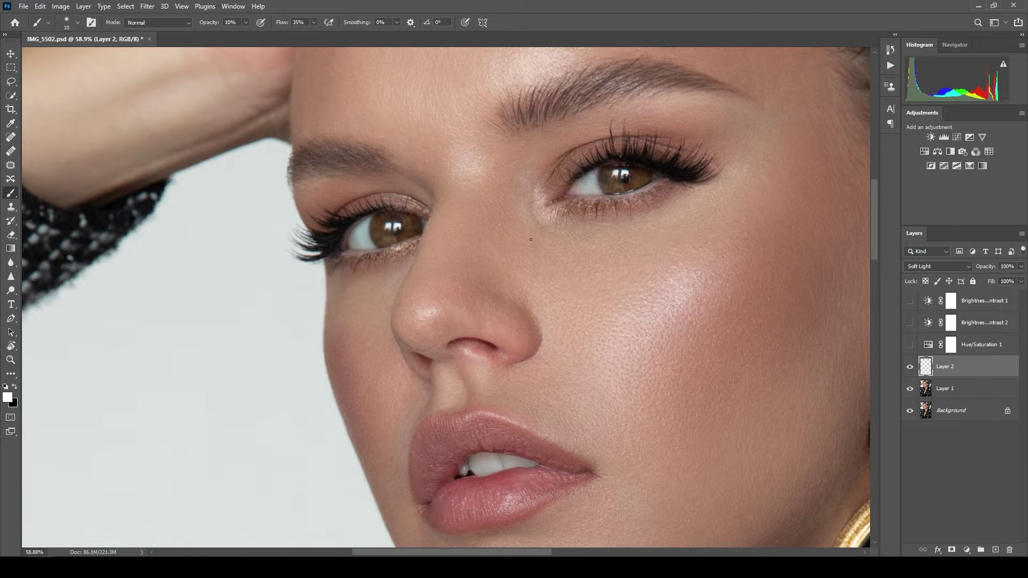
scroll(577, 257, "right", 2)
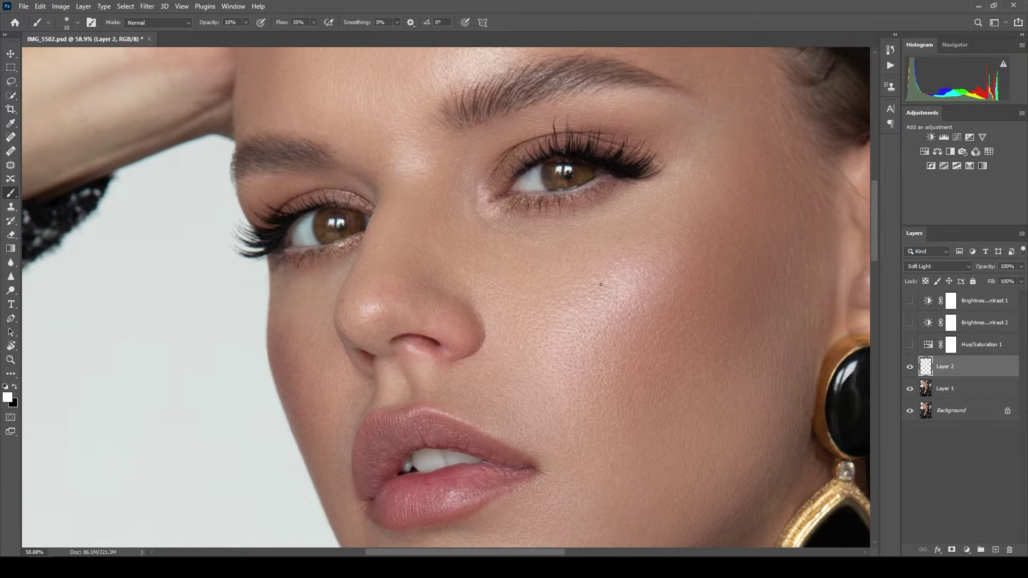
Step: Blend the larger patches between the nose and cheek with a 30 px white brush at 10% opacity
scroll(601, 284, "down", 2)
key("bracketright")
key("bracketright")
scroll(591, 277, "down", 3)
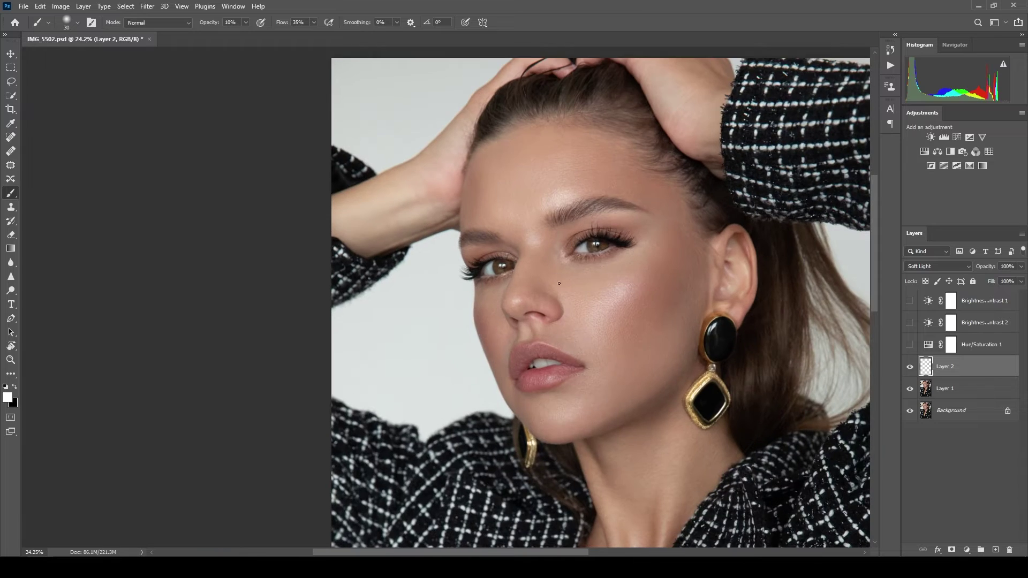
scroll(559, 283, "down", 2)
Step: Even the skin tone across the near cheek with a 15 to 20 px white brush at 10% opacity
key("bracketleft")
key("bracketleft")
key("bracketleft")
scroll(627, 294, "right", 2)
scroll(620, 269, "up", 5)
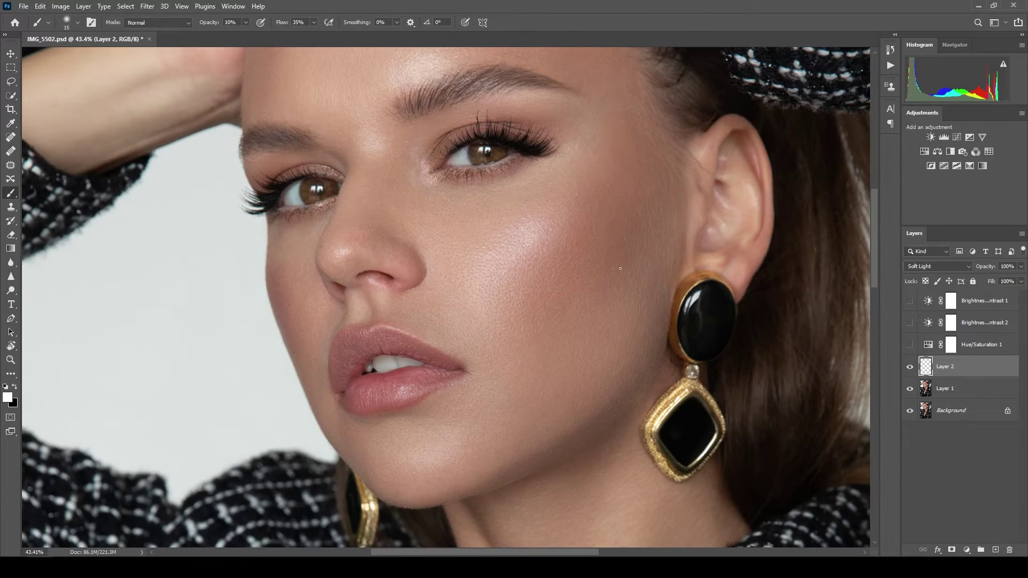
key("bracketright")
scroll(630, 237, "down", 2)
key("bracketleft")
key("bracketleft")
scroll(491, 325, "up", 5)
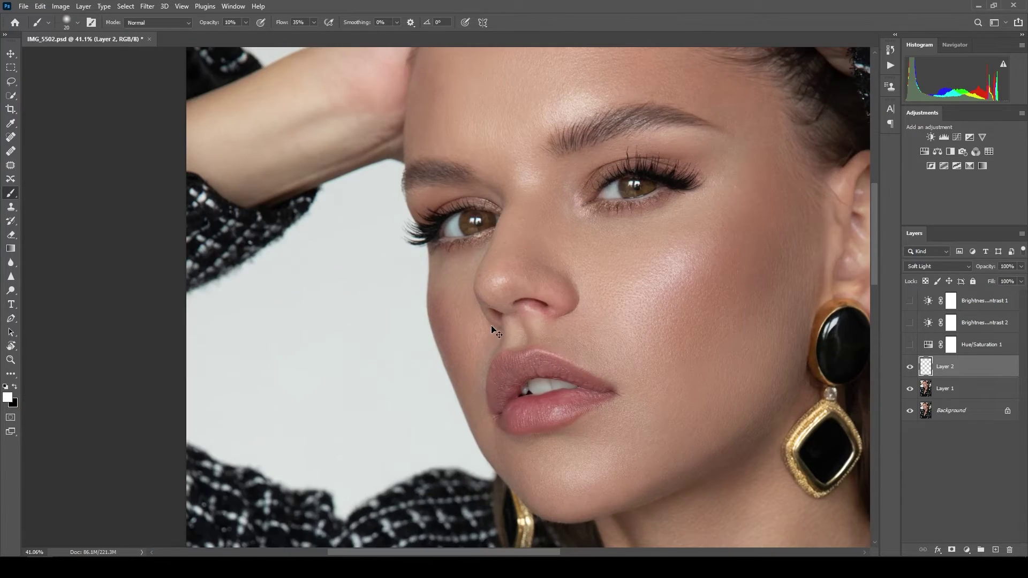
Step: Lighten uneven spots around the nose and on the far cheek with 10 to 20 px white brushes at 10% opacity
scroll(583, 271, "up", 2)
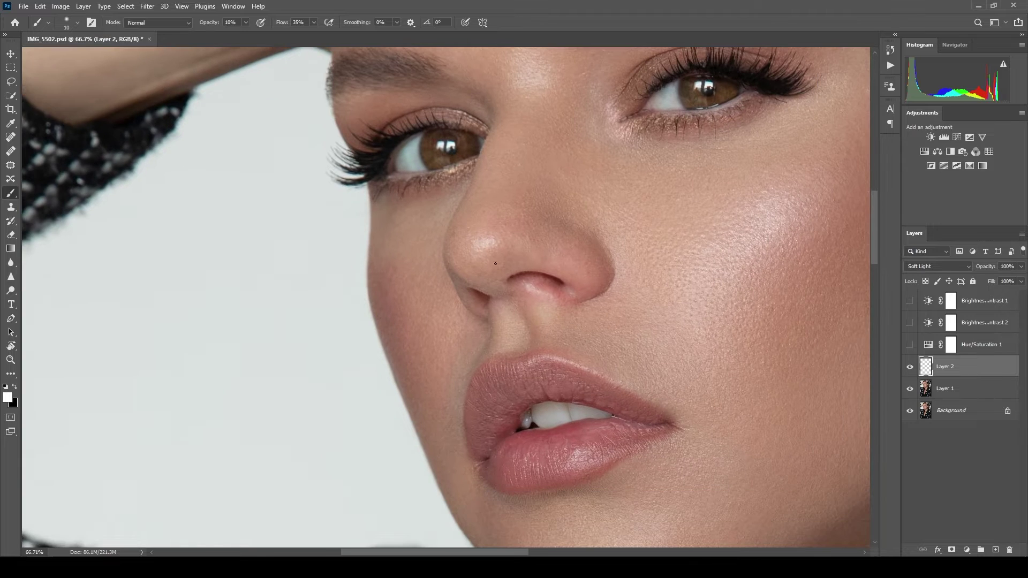
scroll(516, 257, "down", 3)
scroll(576, 260, "up", 2)
scroll(547, 246, "down", 3)
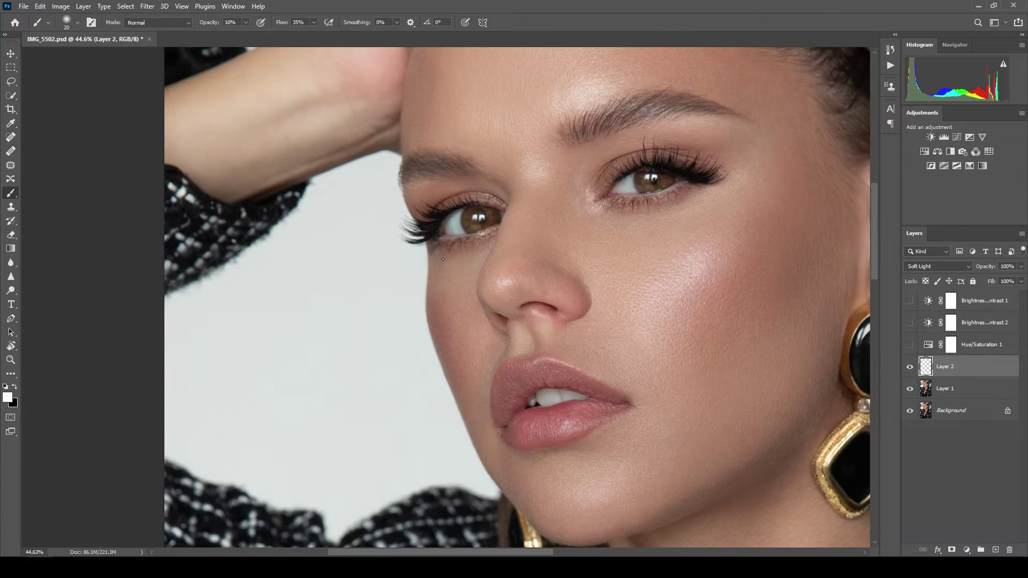
scroll(476, 231, "up", 3)
scroll(417, 238, "down", 1)
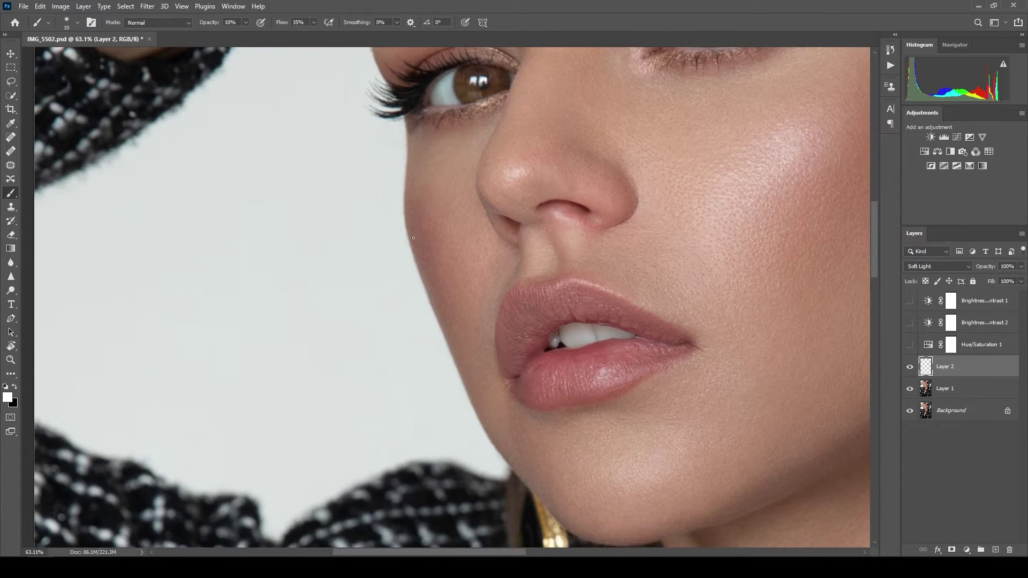
scroll(422, 215, "down", 3)
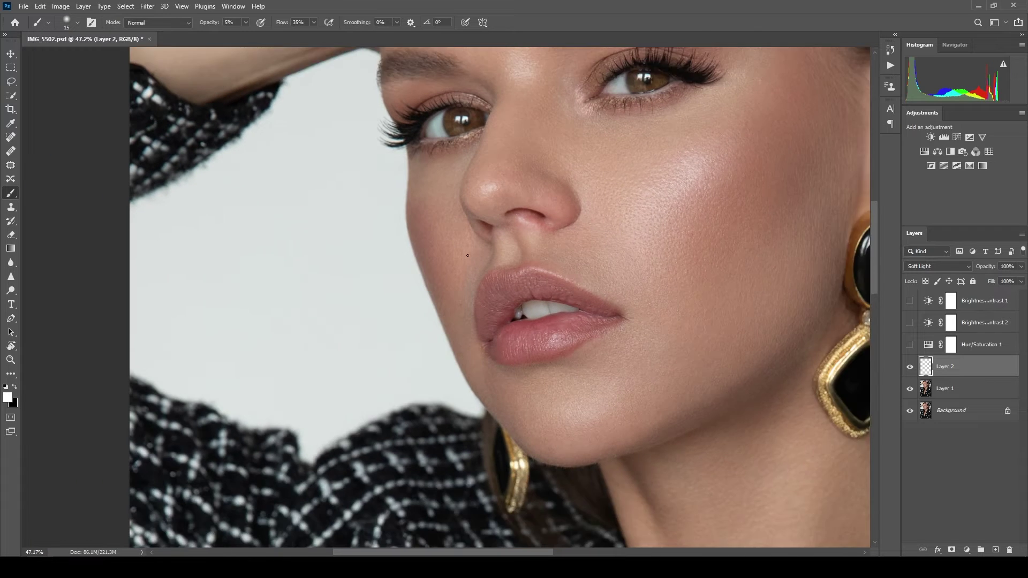
Step: Blend the far cheek beside the nose and lips with 15 to 25 px white brushes at 5% opacity
scroll(478, 245, "up", 3)
key("bracketleft")
key("bracketleft")
key("bracketleft")
key("bracketleft")
scroll(463, 275, "down", 3)
key("bracketright")
key("bracketright")
key("bracketright")
scroll(477, 251, "up", 1)
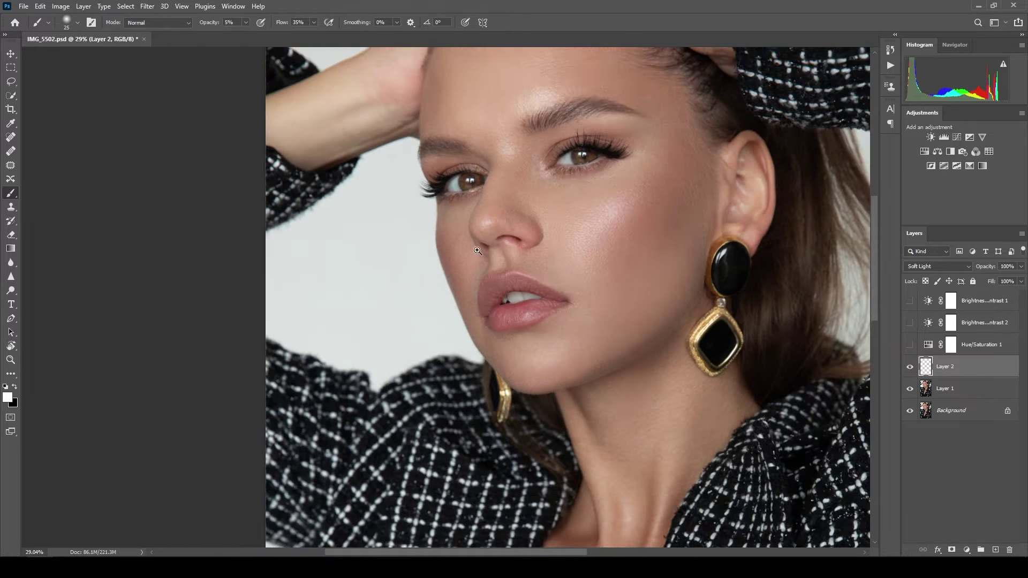
scroll(528, 266, "down", 1)
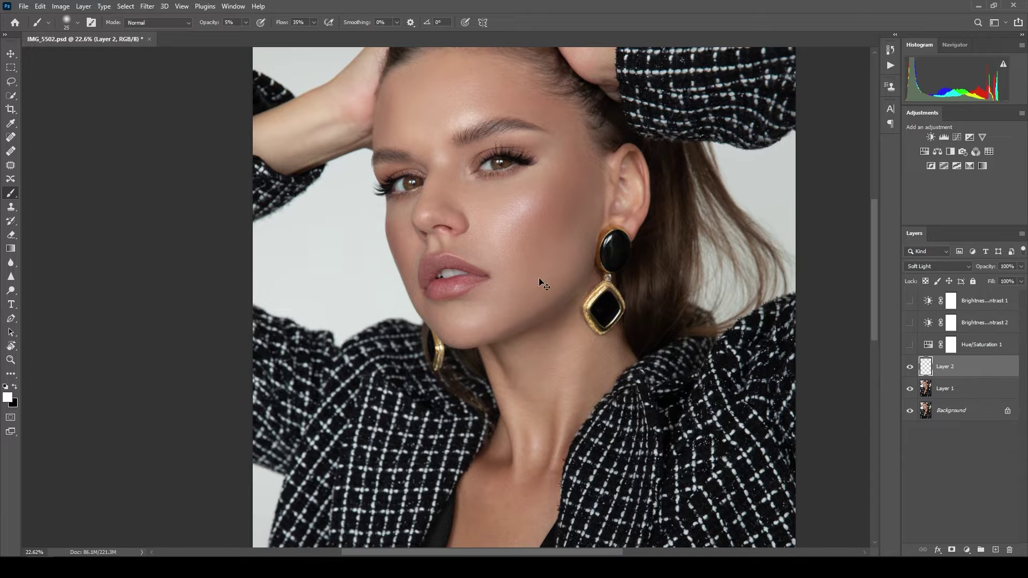
Step: Lighten the small dark spots on the forehead above the eyebrow with a 9 px white brush at 13% opacity
scroll(539, 280, "down", 2)
scroll(545, 256, "up", 3)
key("bracketleft")
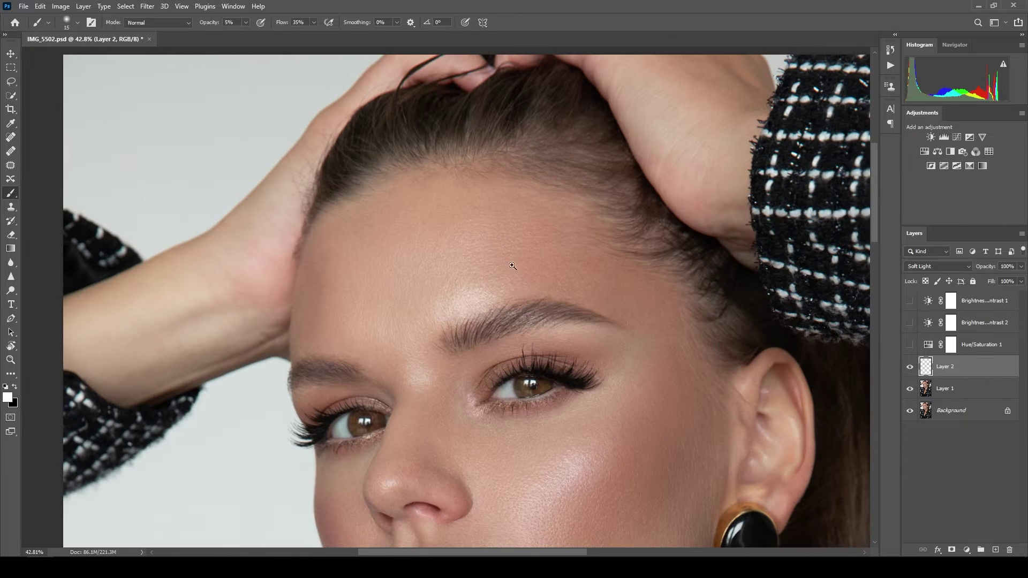
scroll(513, 266, "up", 2)
key("bracketleft")
scroll(439, 234, "down", 5)
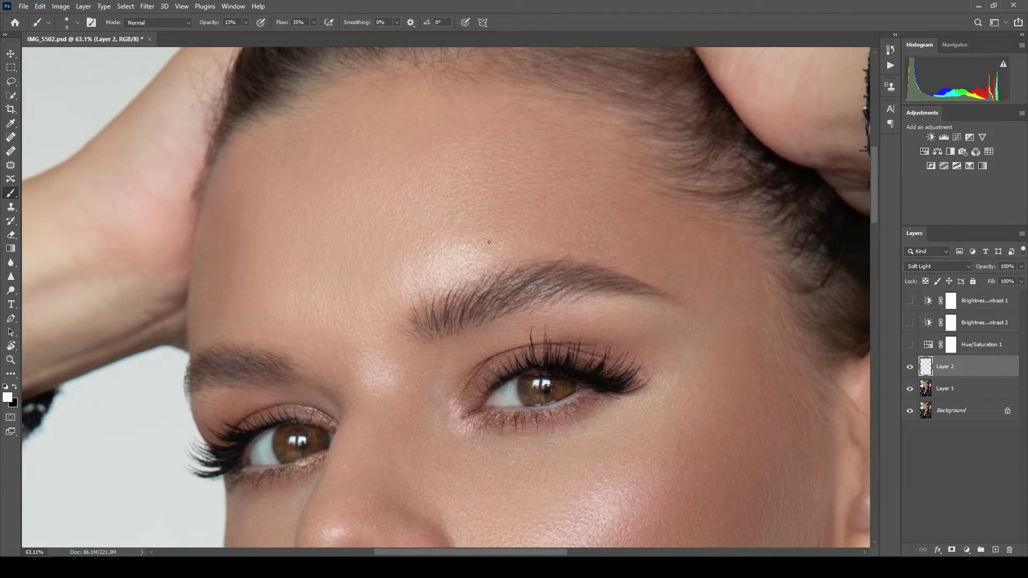
Step: Blend larger face patches with a 40 px brush at 6% opacity and toggle Layer 2's visibility to compare the retouch
key("bracketright")
key("bracketright")
key("bracketright")
key("0")
key("6")
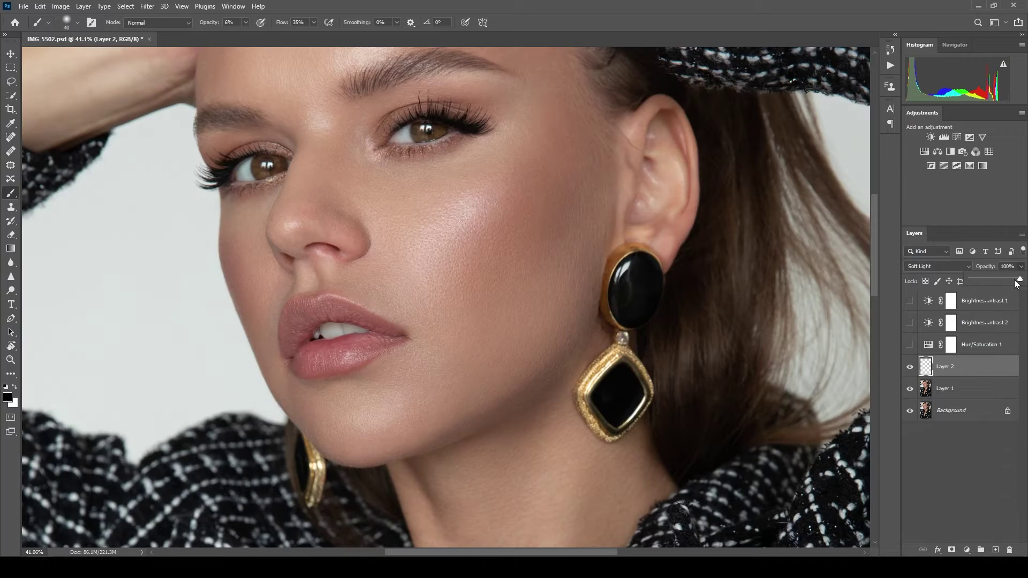
left_click(910, 366)
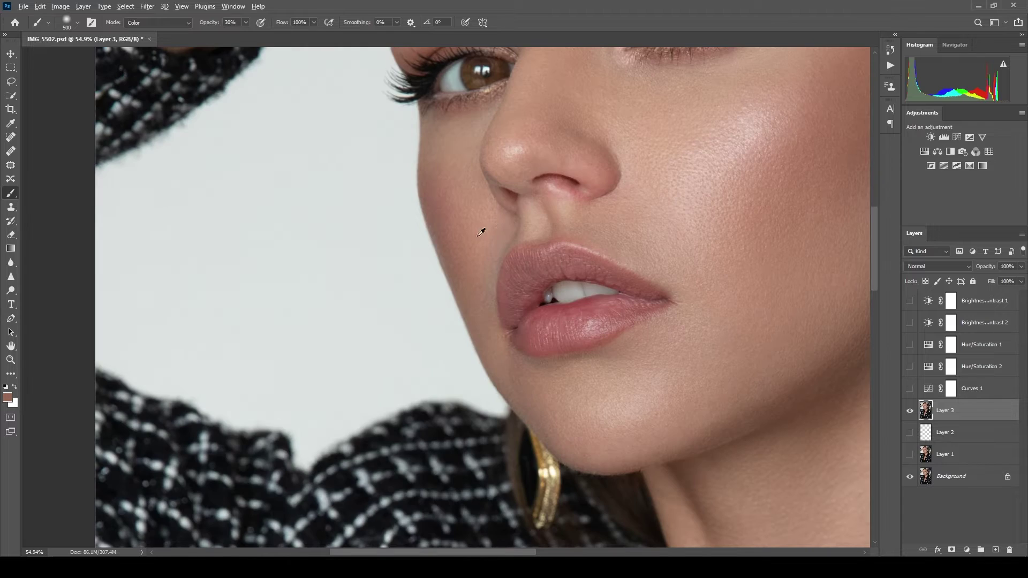
Step: Paint sampled skin colour from beside the nose to the upper lip on Layer 3 in Color mode at 30% opacity
left_click_drag(495, 196, 529, 263)
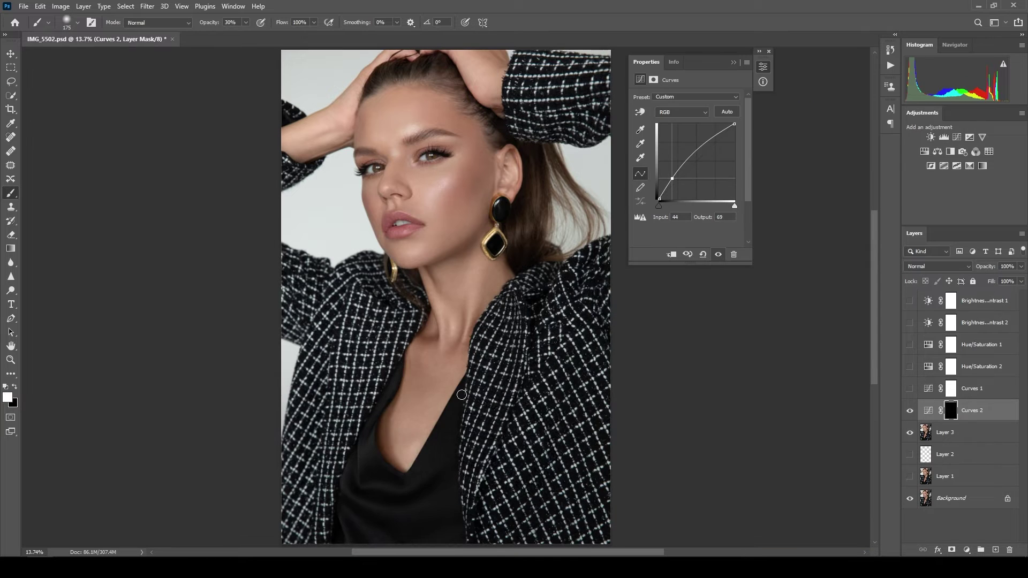
Step: Paint white on the Curves 2 mask over the chest at 30% opacity and raise the midtones of the Curves 3 layer
left_click_drag(462, 394, 394, 470)
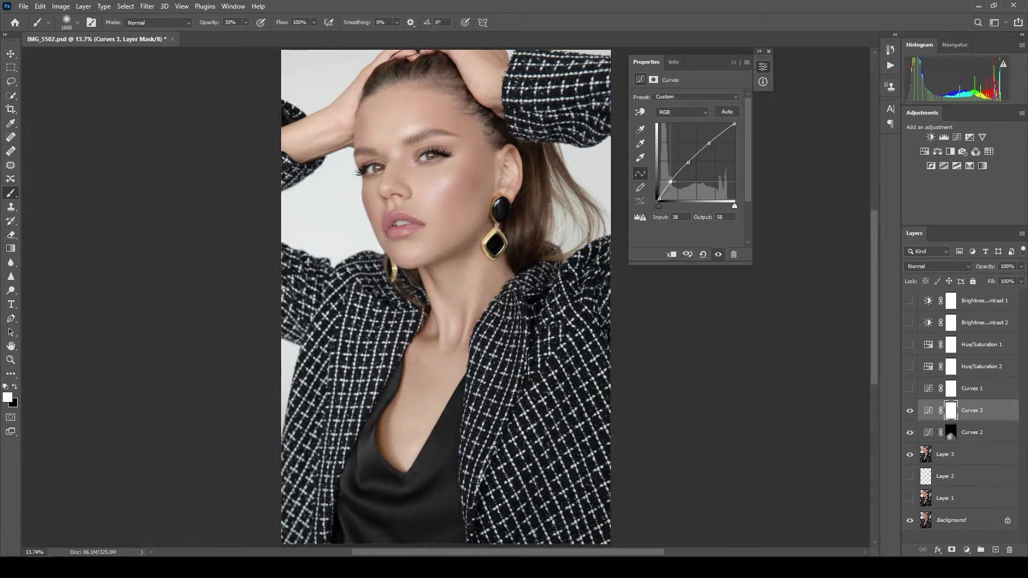
left_click_drag(691, 171, 692, 159)
left_click_drag(717, 50, 778, 48)
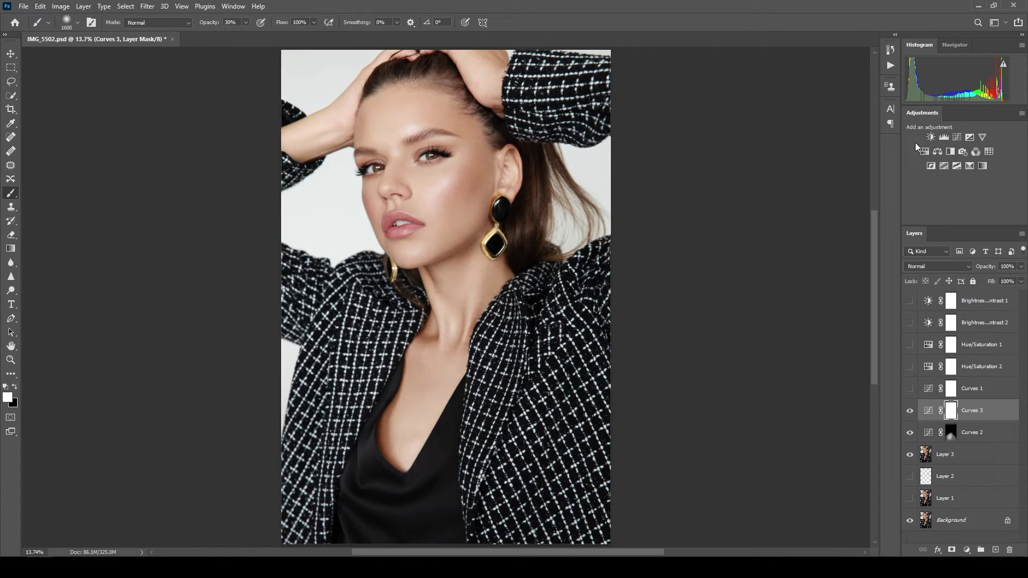
Step: Add a Curves layer above Curves 3 and move its Blue channel white point to input 216, output 255
left_click(957, 137)
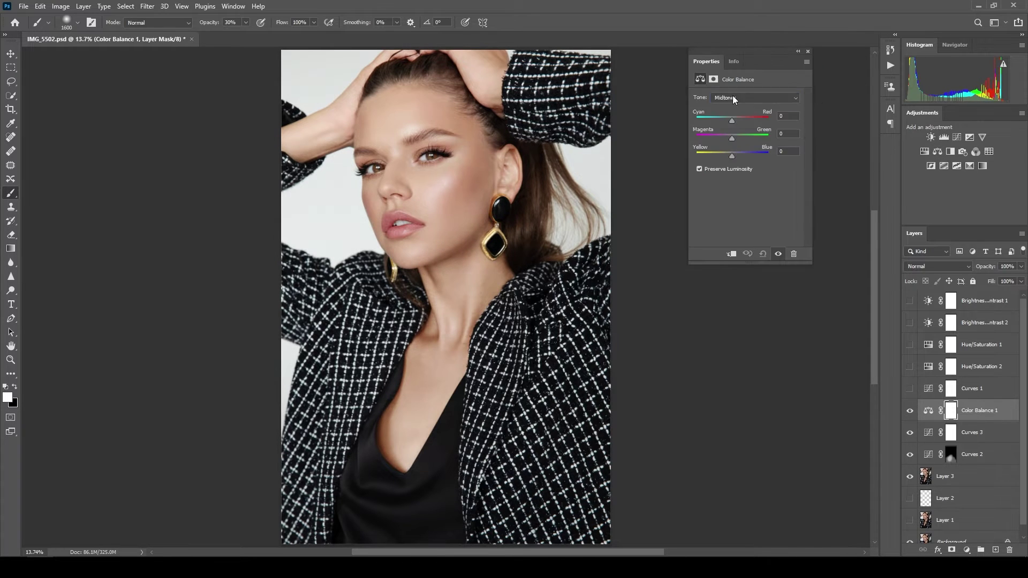
left_click(742, 112)
left_click(731, 140)
left_click(750, 166)
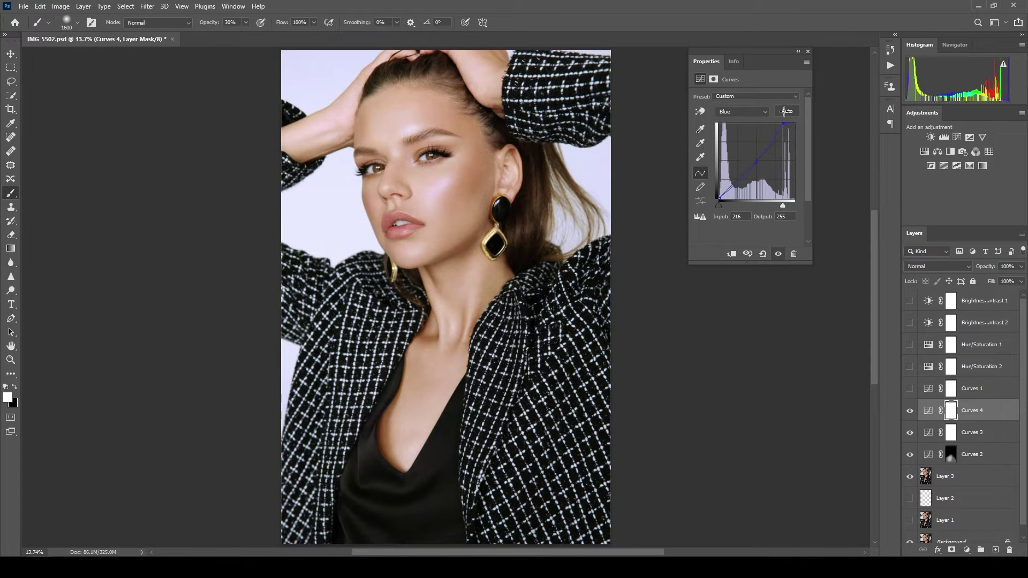
left_click(722, 129)
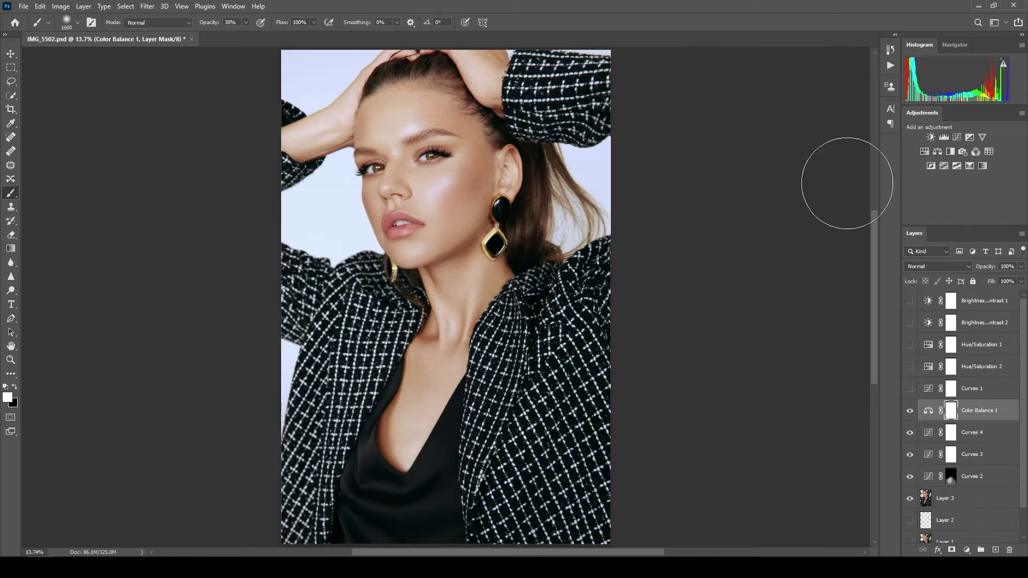
Step: Change the Solid Color fill layer's blend mode, darken its teal to 06222c and adjust the hue
left_click(938, 266)
left_click(925, 412)
double_click(929, 410)
left_click(854, 237)
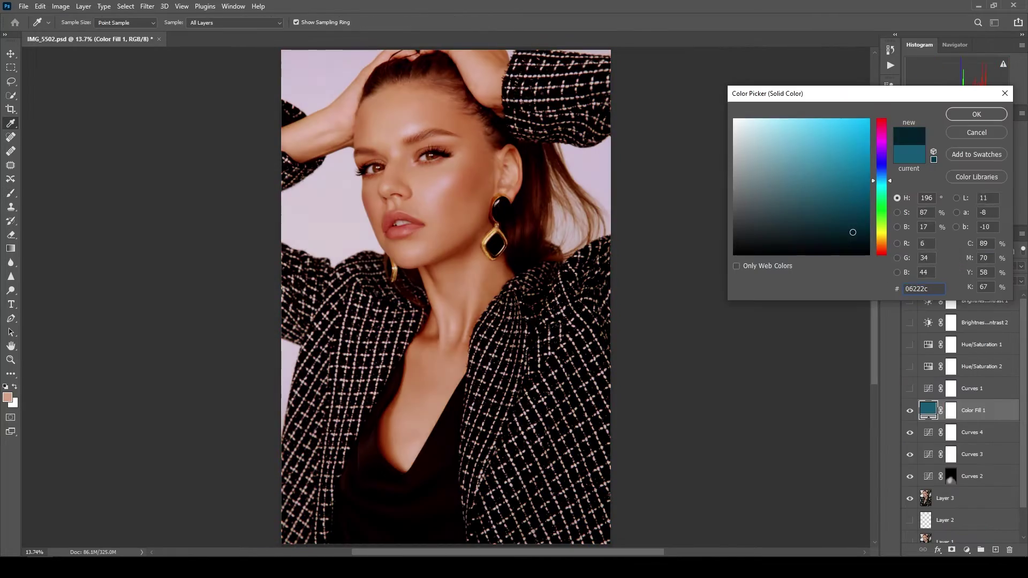
left_click(889, 176)
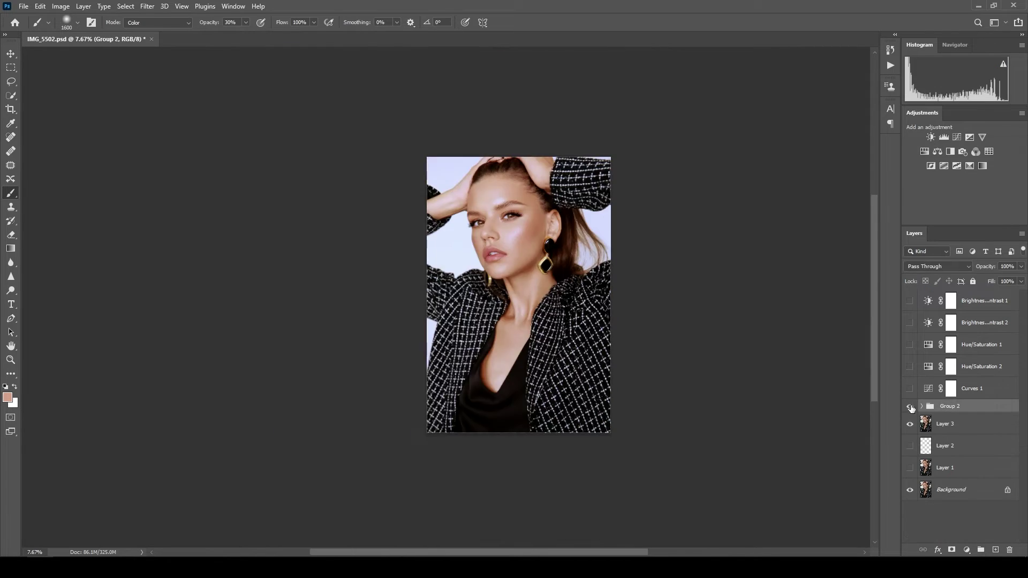
Step: Adjust the RGB curve of the Curves 4 layer, lowering the white point's output to 244
scroll(747, 240, "up", 3)
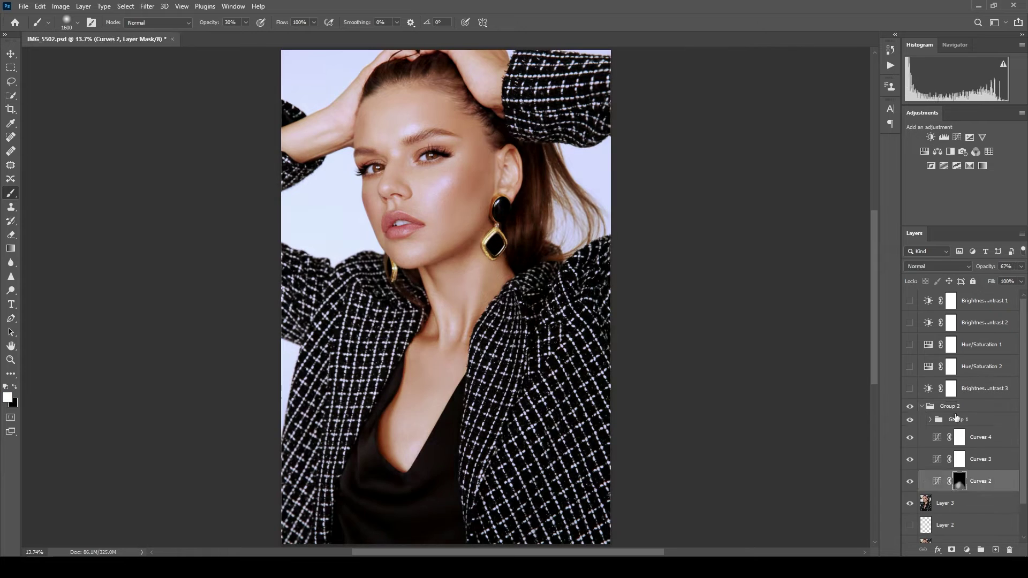
double_click(937, 437)
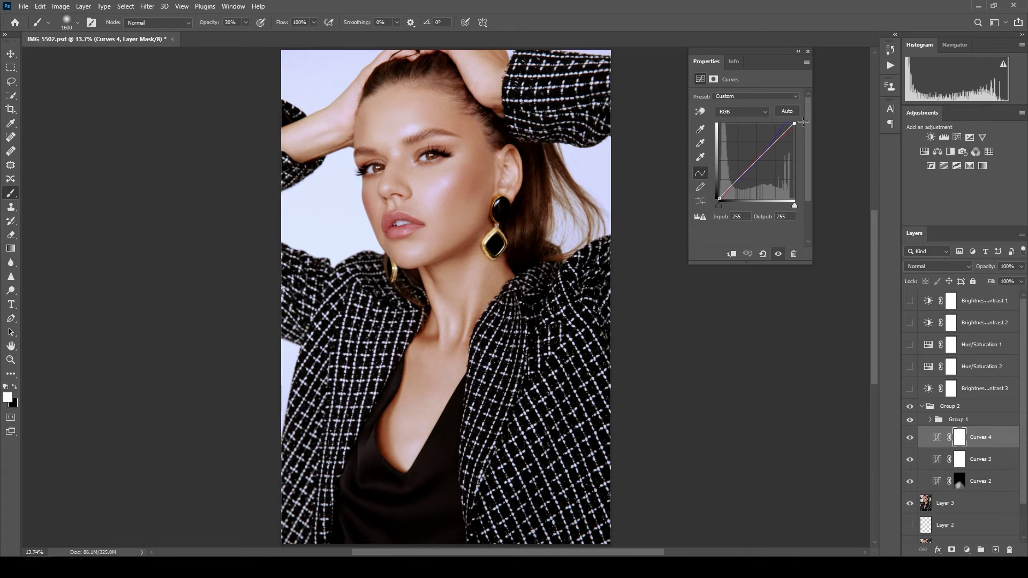
left_click(778, 130)
key("alt+2")
left_click_drag(795, 124, 798, 127)
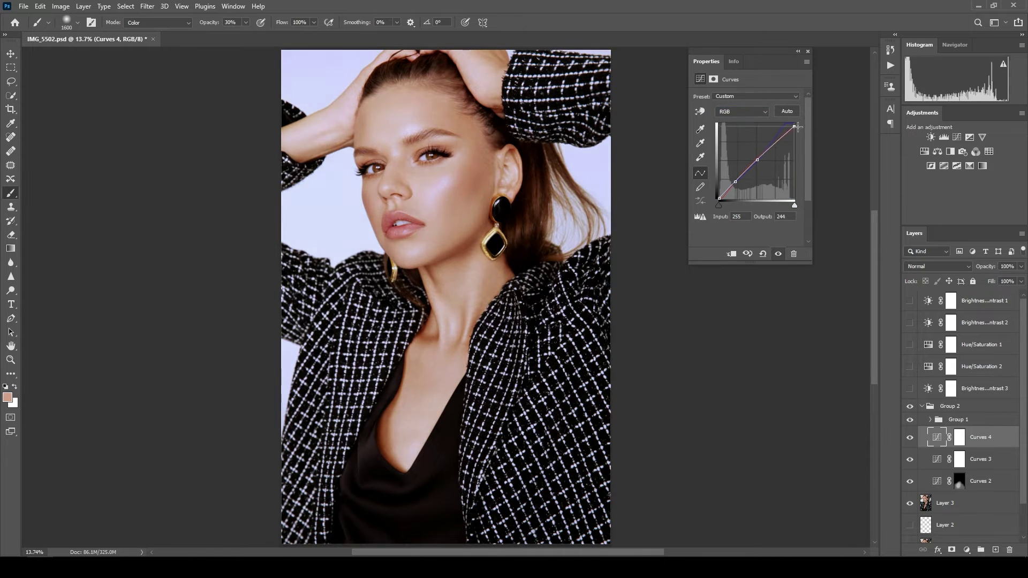
left_click(807, 51)
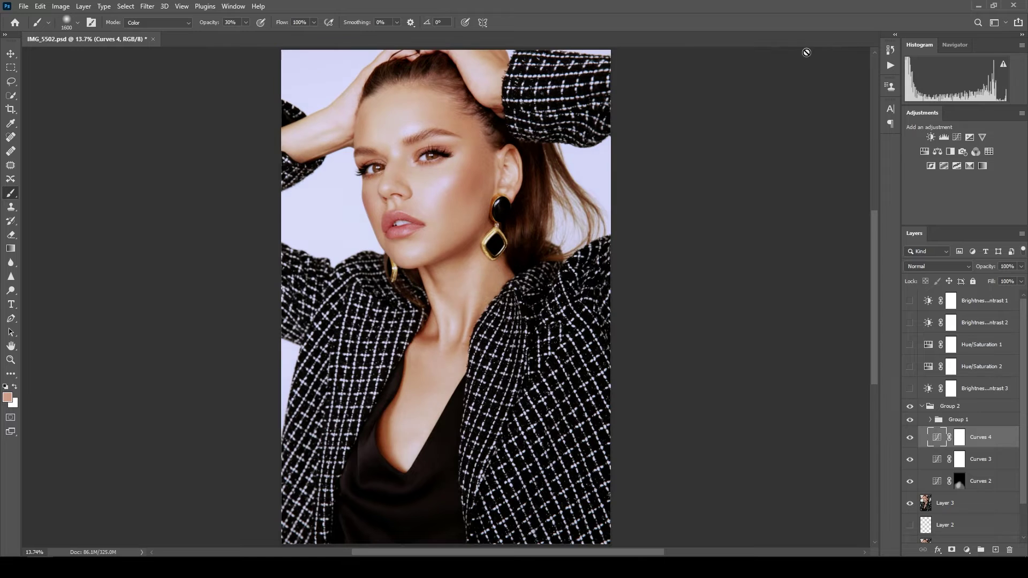
Step: Add a Hue/Saturation layer above Group 1, reduce the saturation of the Blues and set the layer's opacity to 54%
left_click(924, 152)
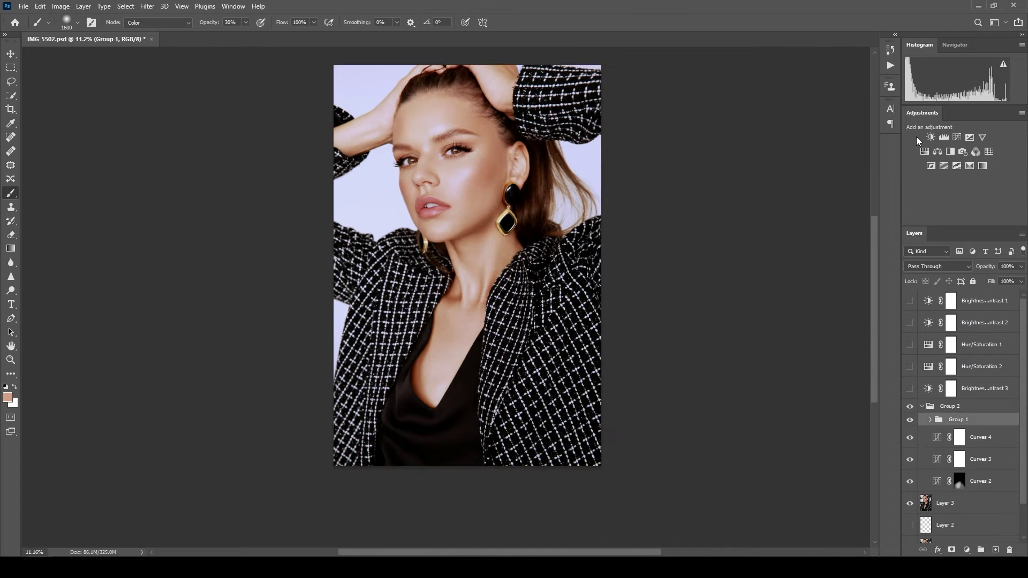
key("alt+7")
left_click_drag(725, 157, 696, 155)
left_click_drag(1021, 266, 993, 277)
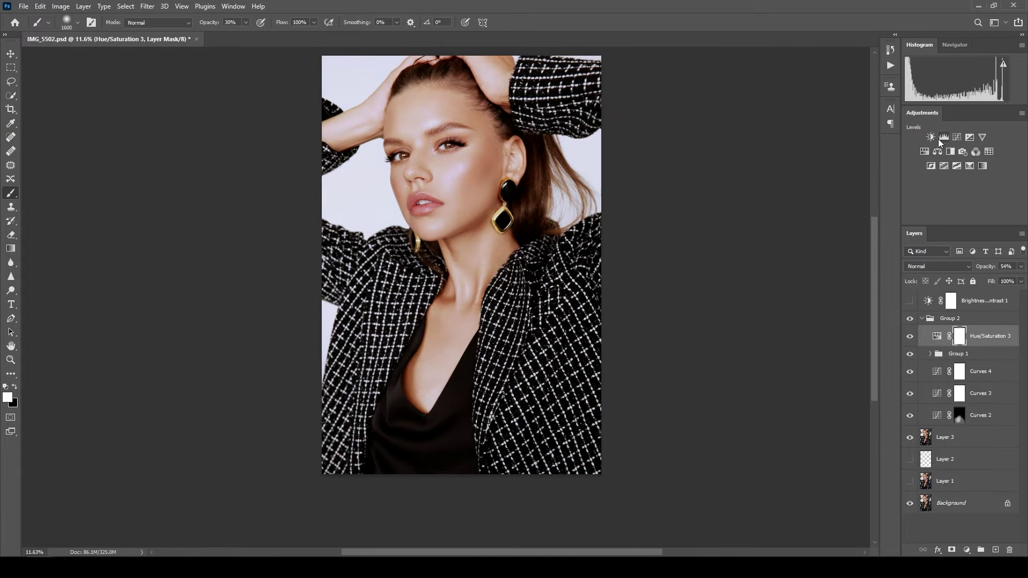
Step: Add a Levels layer above Hue/Saturation 3 and compare the adjustments in Group 2
left_click(938, 151)
left_click_drag(733, 138, 734, 141)
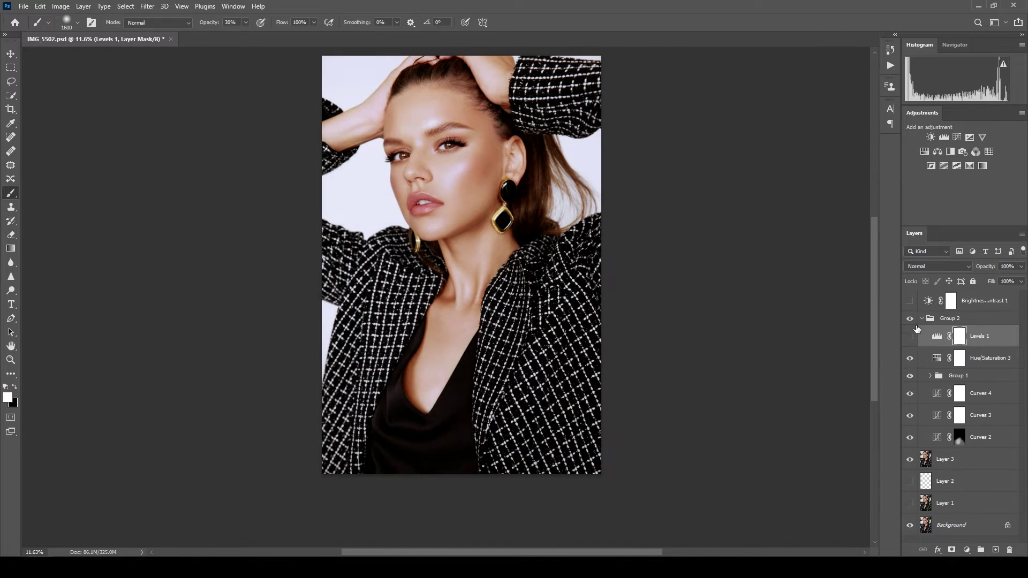
left_click(922, 319)
left_click(922, 319)
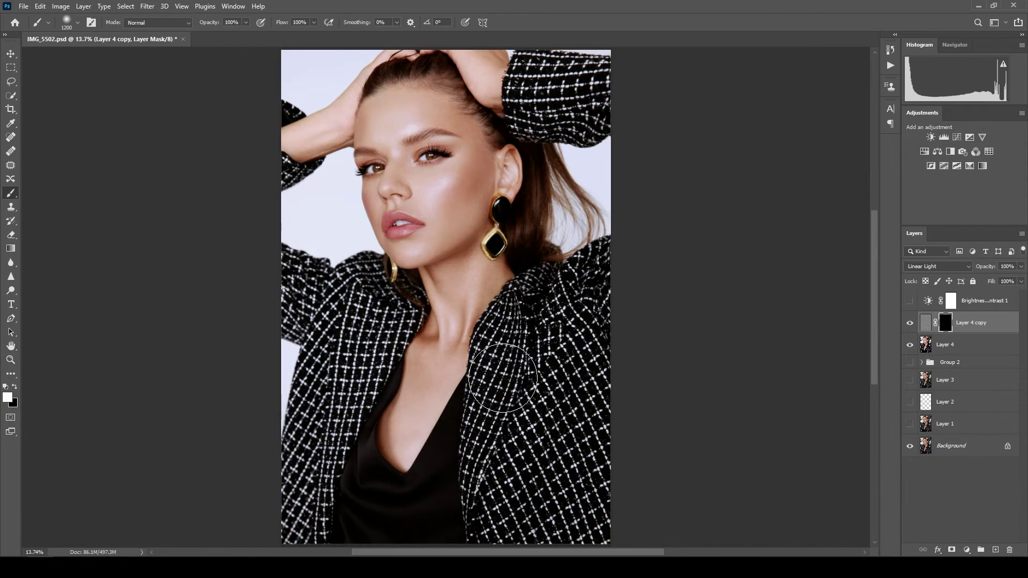
Step: Open the Liquify filter on Layer 4 with a Forward Warp brush of size 144
left_click(944, 346)
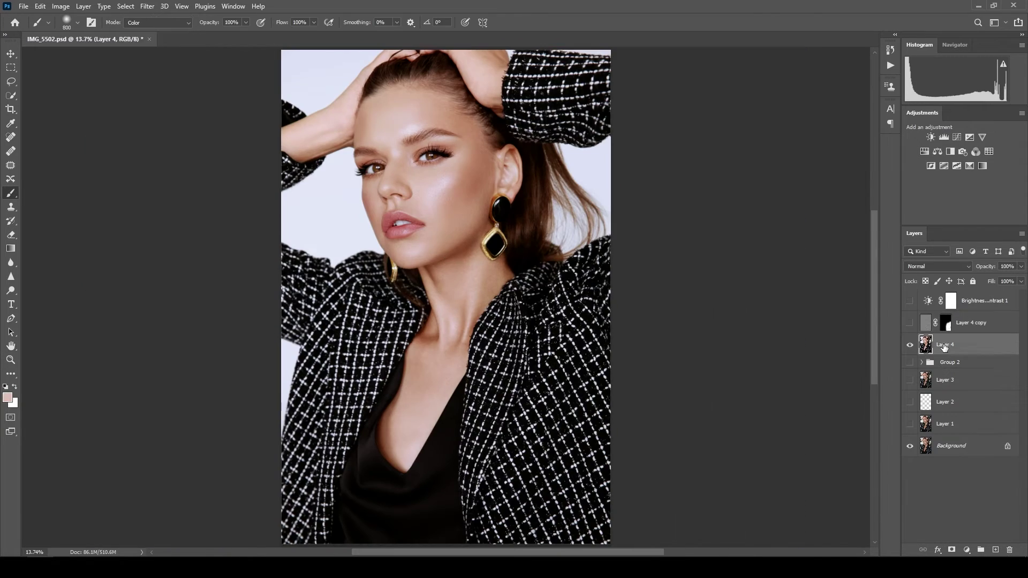
key("ctrl+shift+x")
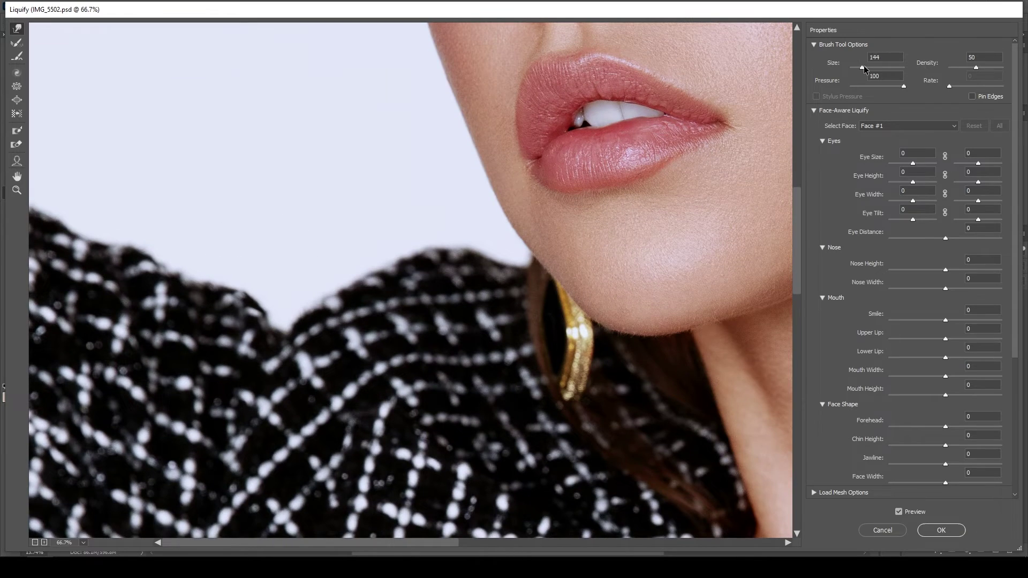
scroll(146, 279, "up", 2)
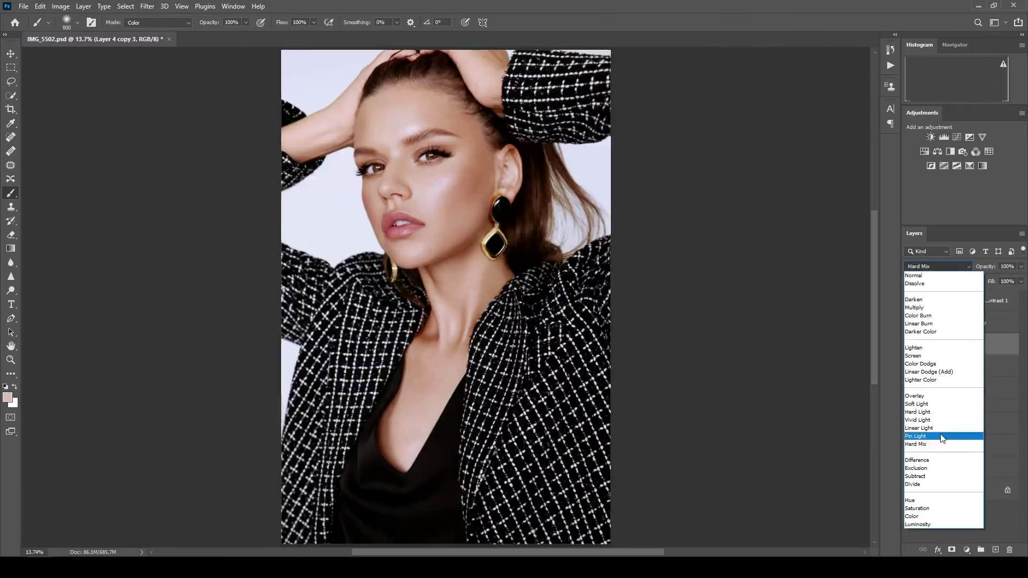
Step: Set Layer 4 copy 3 to Linear Light and paint its mask white over the tweed jacket with progressively larger brushes
left_click(935, 427)
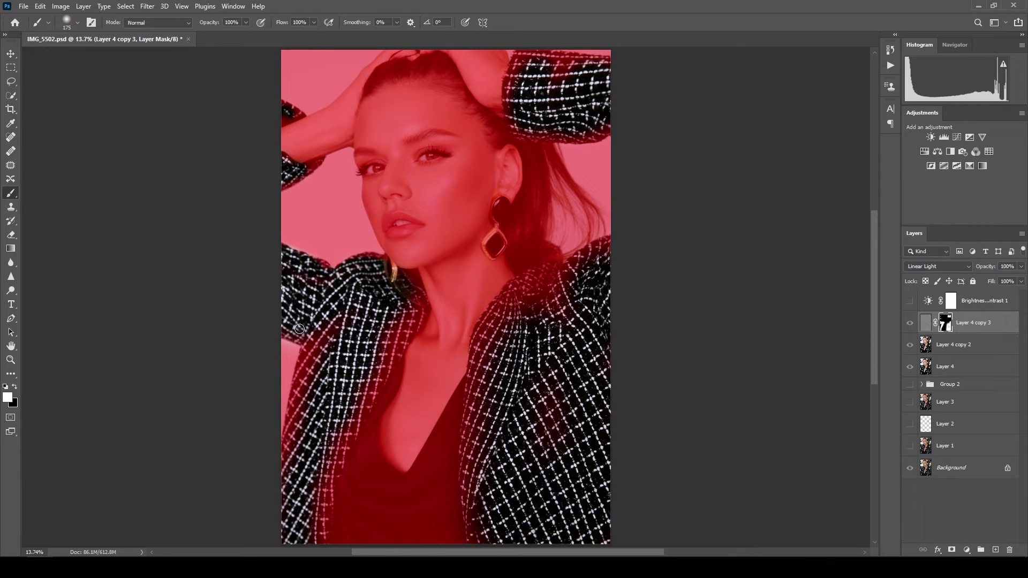
left_click_drag(299, 329, 308, 472)
key("bracketright")
key("bracketright")
key("bracketright")
key("bracketright")
key("bracketright")
key("bracketright")
key("bracketright")
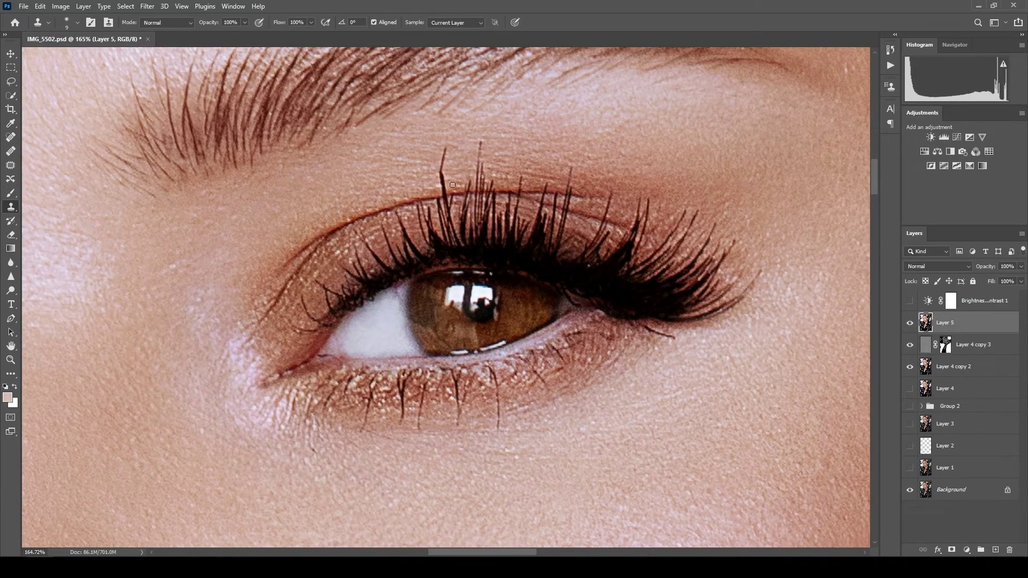
Step: Clean up stray lashes at the far eye's outer corner on Layer 5 with a 7 px Clone Stamp and compare visibility
scroll(453, 185, "up", 2)
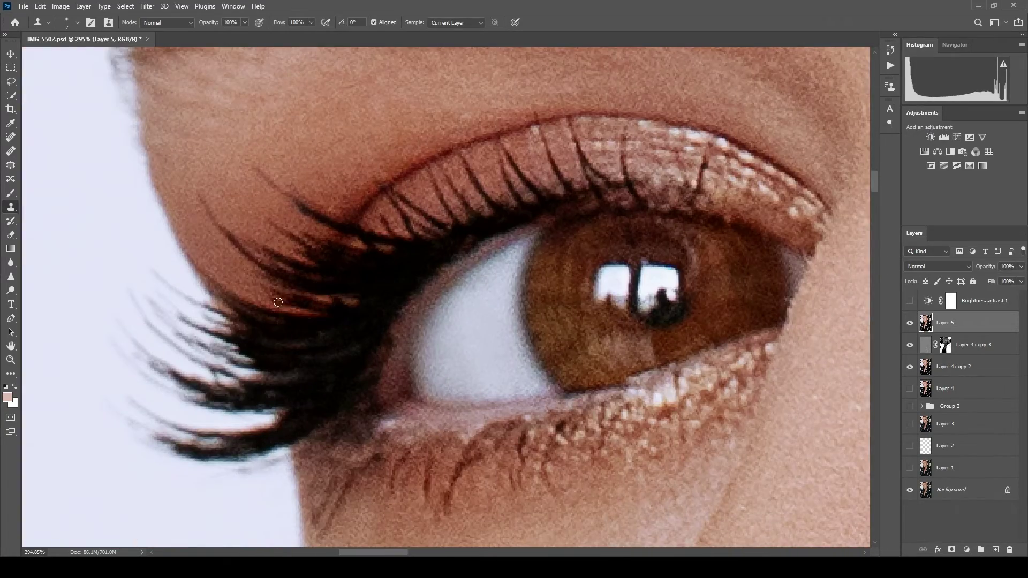
left_click_drag(278, 302, 249, 286)
scroll(358, 301, "down", 6)
left_click(910, 323)
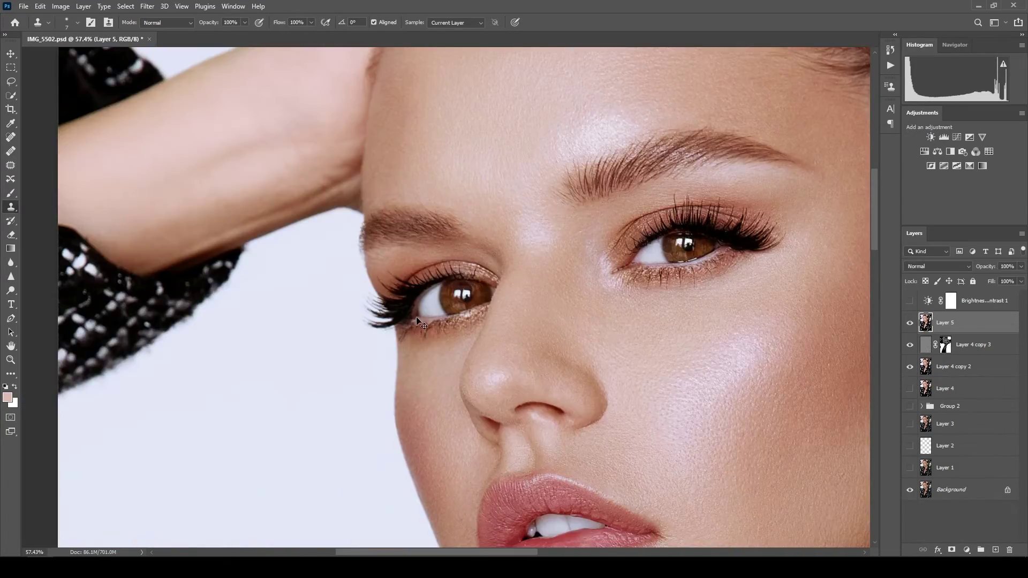
Step: Compare the portrait with and without Layer 5 and the retouching layers beneath it, inspecting the face and lashes up close
left_click(910, 323)
scroll(407, 295, "up", 6)
scroll(434, 321, "down", 6)
scroll(423, 329, "up", 6)
scroll(416, 346, "down", 6)
left_click_drag(910, 367, 910, 345)
left_click(910, 323)
left_click(910, 322)
scroll(645, 234, "down", 3)
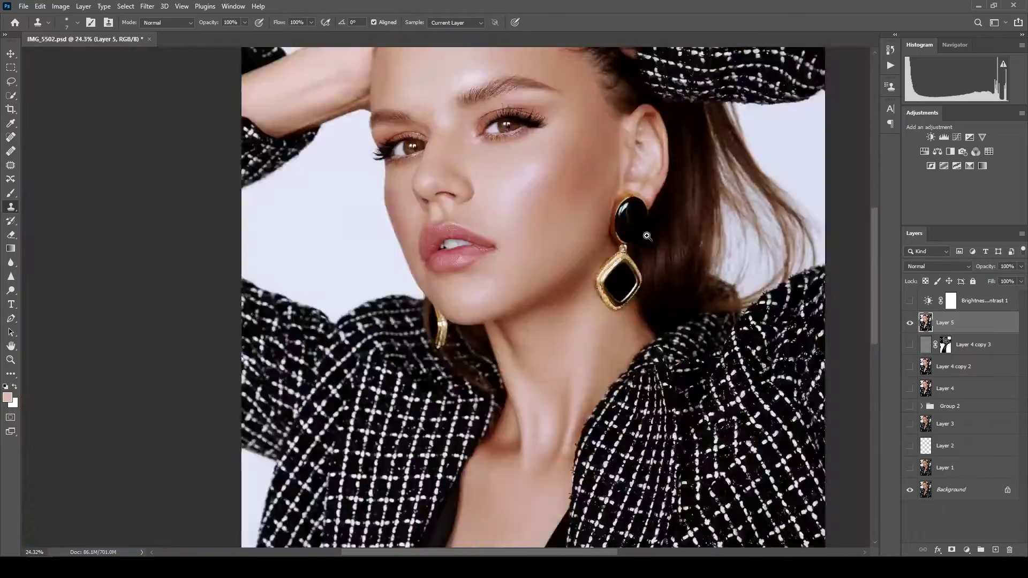
Step: Clean up specks on the black top on Layer 5 with a 20 px Spot Healing Brush under a Brightness/Contrast helper layer
key("j")
scroll(445, 216, "up", 5)
scroll(422, 371, "down", 4)
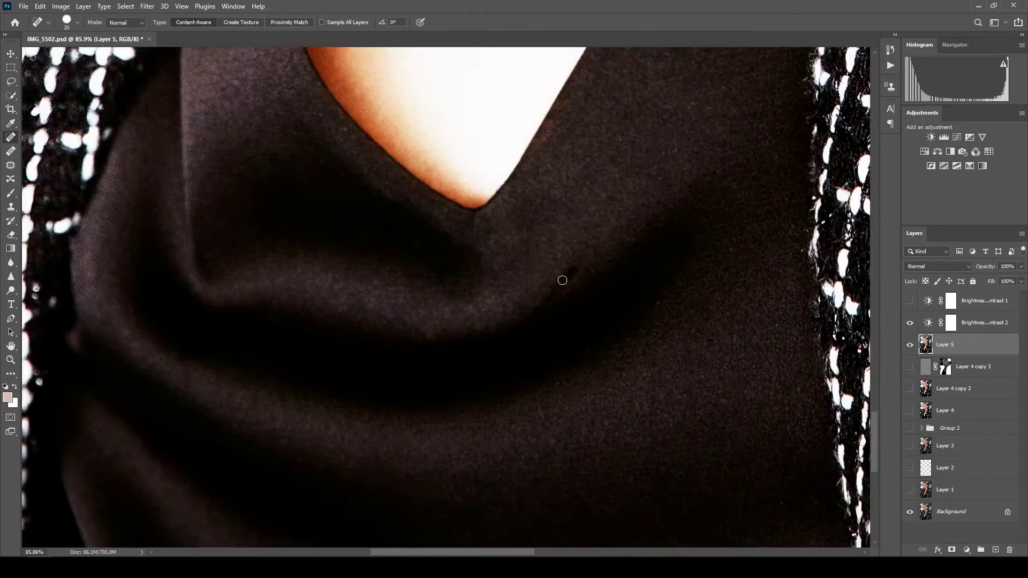
Step: Stamp the visible layers into a merged layer and adjust the Shadows magenta–green balance of Color Balance 2 in Color blend mode
left_click(729, 98)
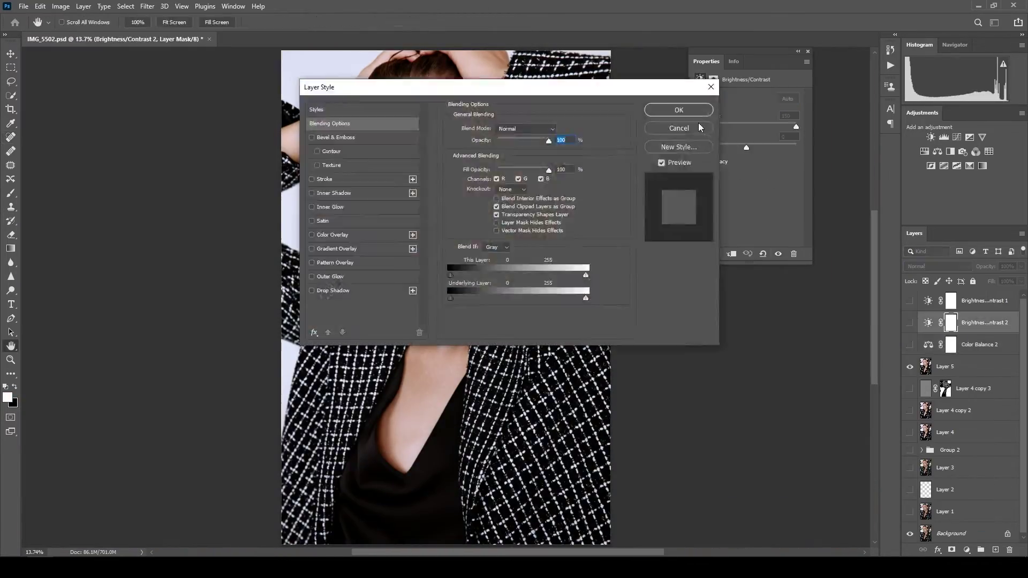
key("ctrl+shift+alt+e")
left_click(910, 345, "alt")
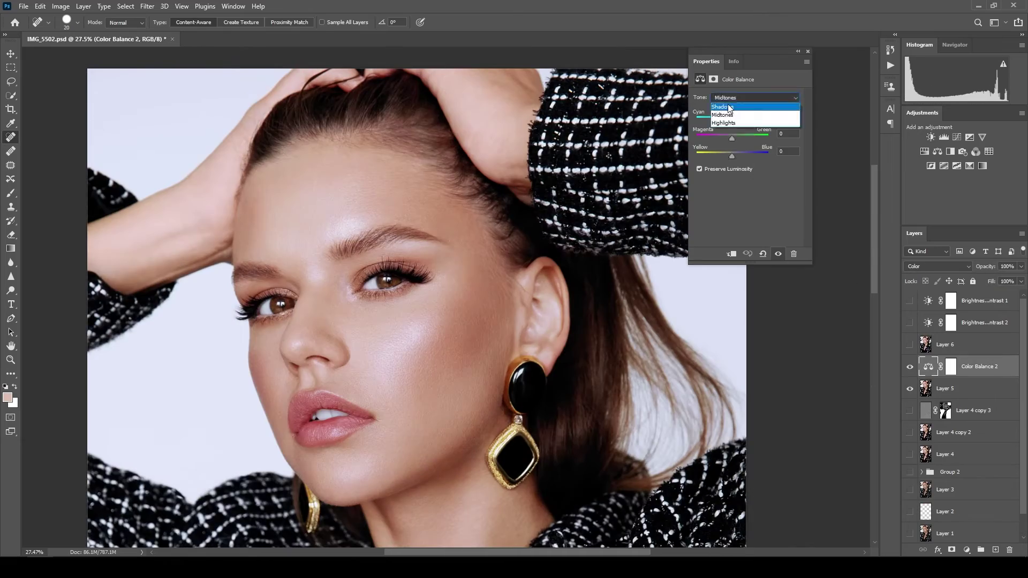
left_click(732, 138)
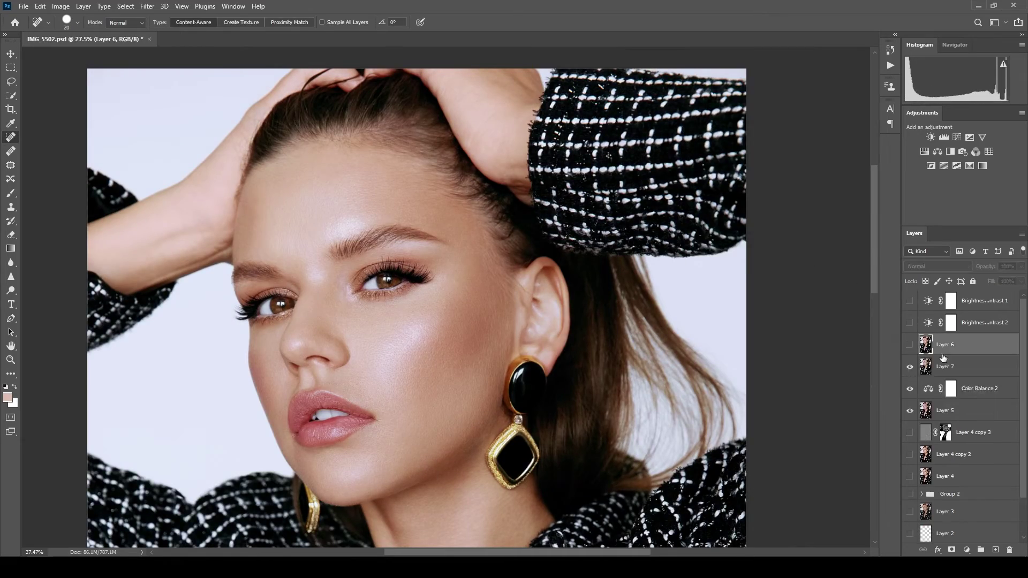
Step: Compare merged Layer 7 with the original and examine the portrait's face, jacket and top in full-screen view
left_click(910, 345)
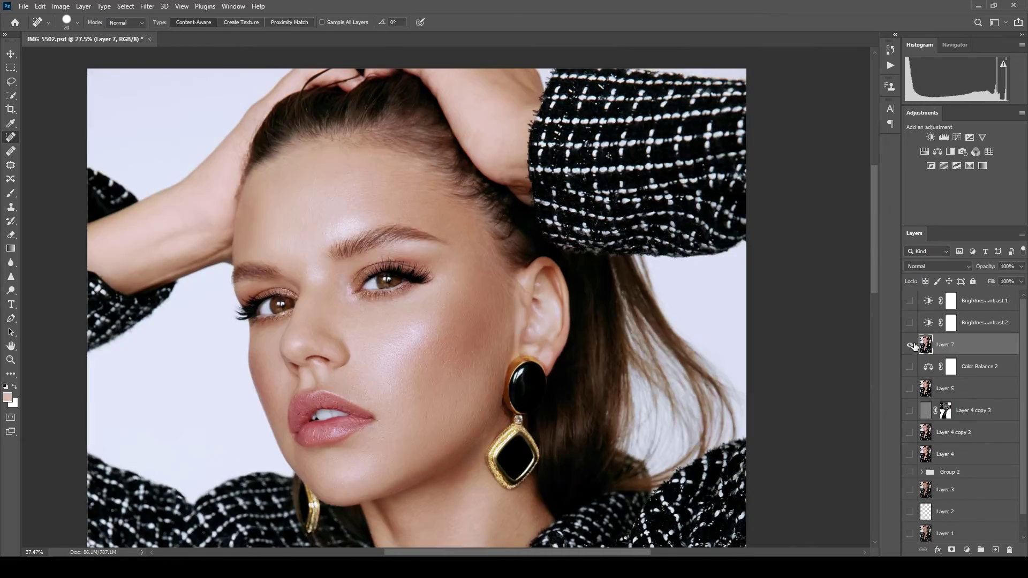
scroll(407, 308, "down", 5)
key("ctrl+0")
key("f")
key("f")
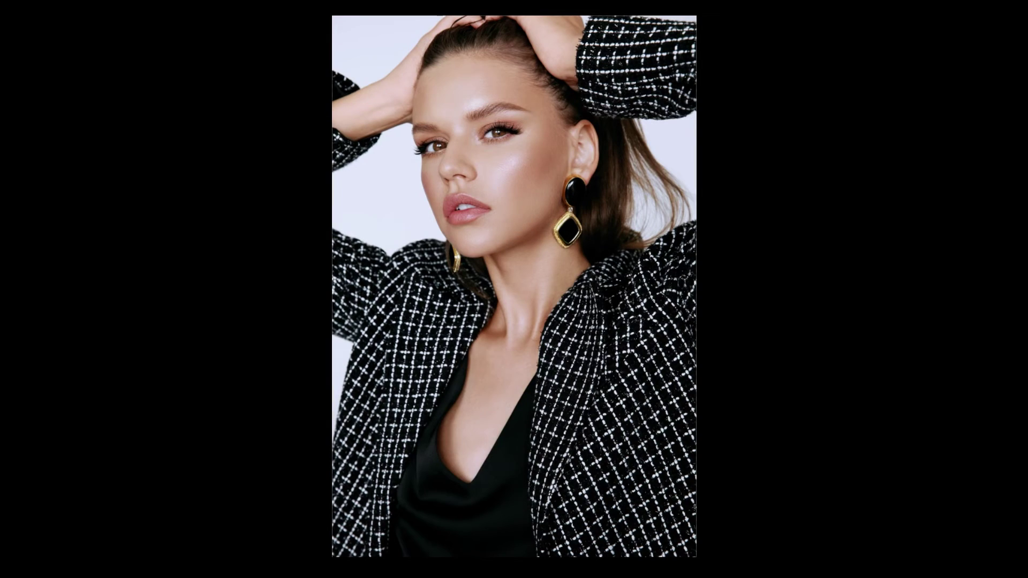
scroll(838, 386, "up", 3)
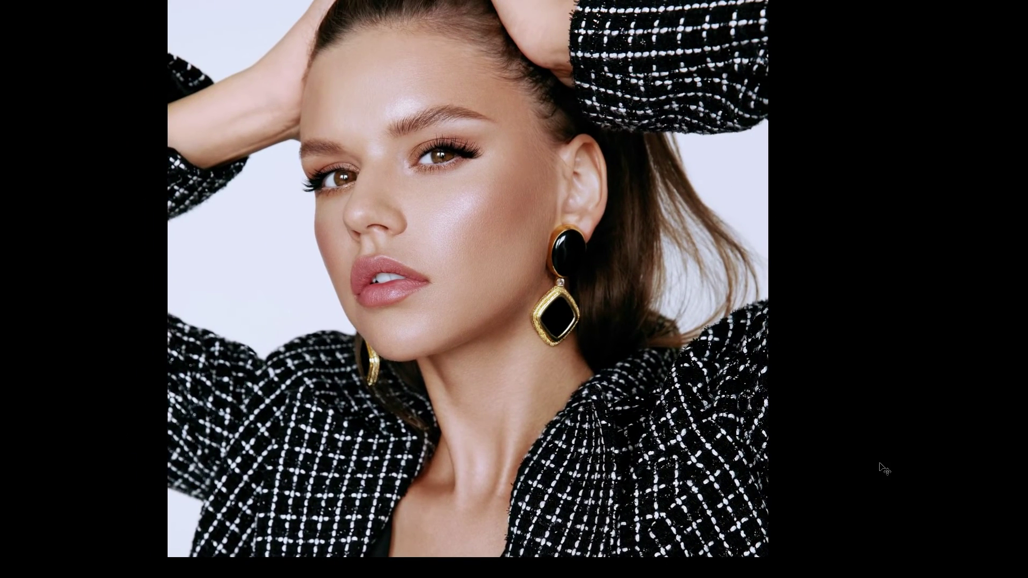
scroll(594, 312, "up", 2)
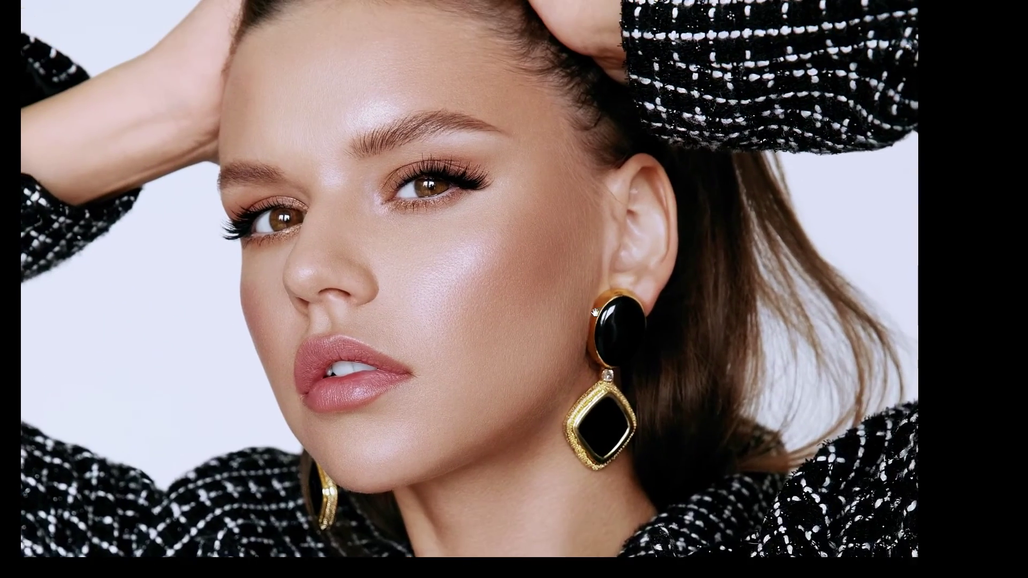
scroll(673, 378, "down", 7)
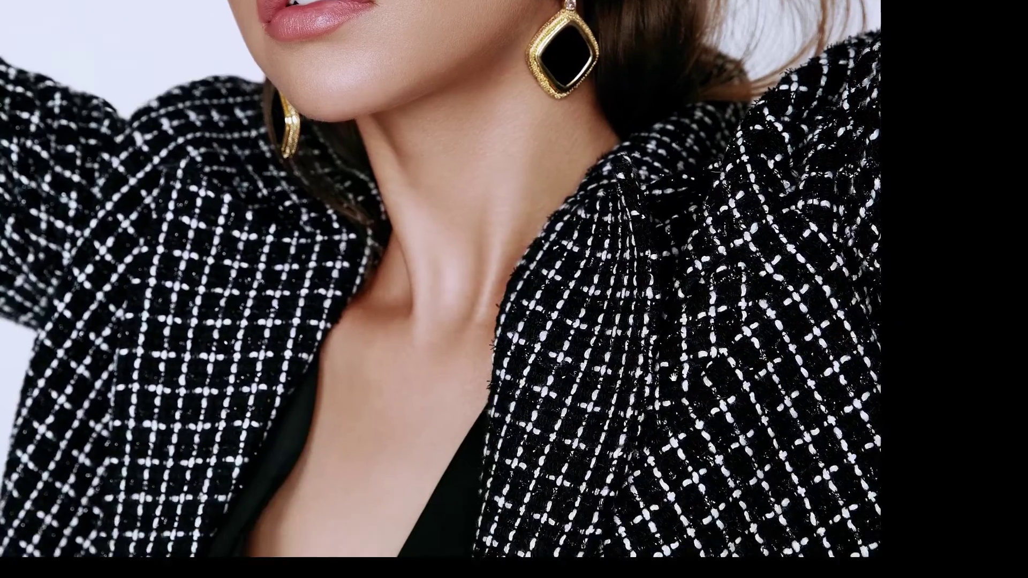
scroll(673, 377, "down", 2)
scroll(713, 236, "down", 3)
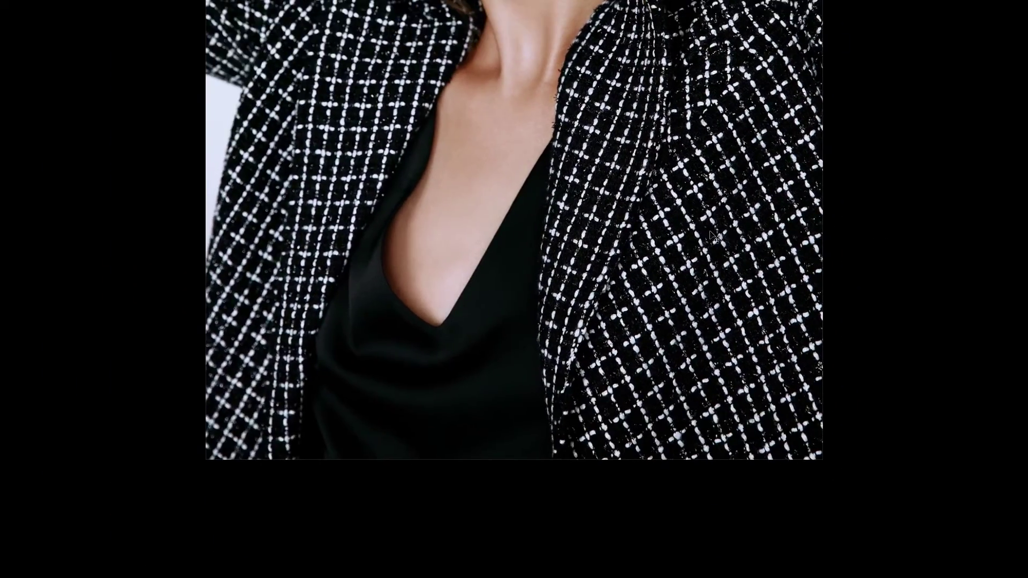
scroll(702, 321, "up", 5)
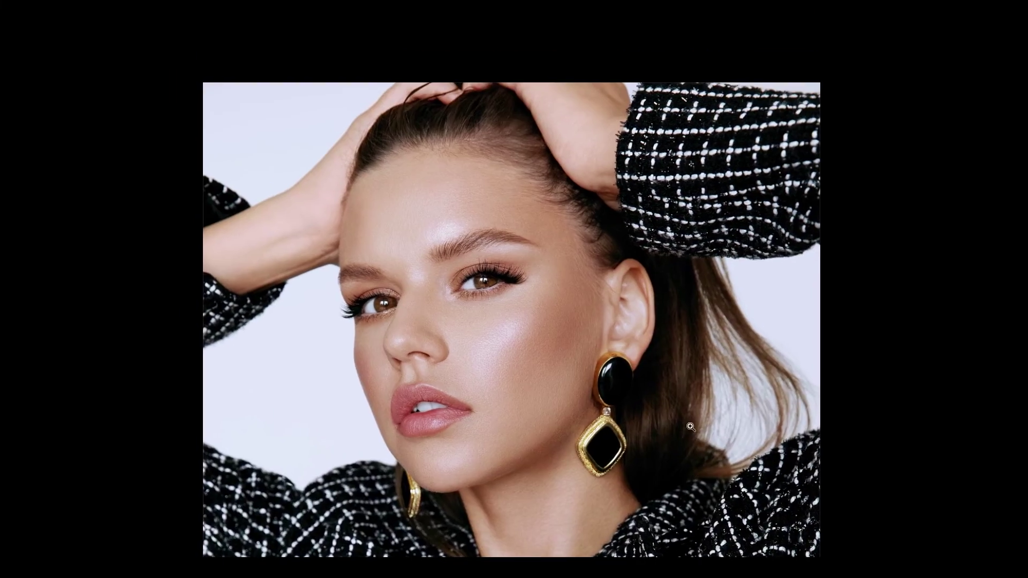